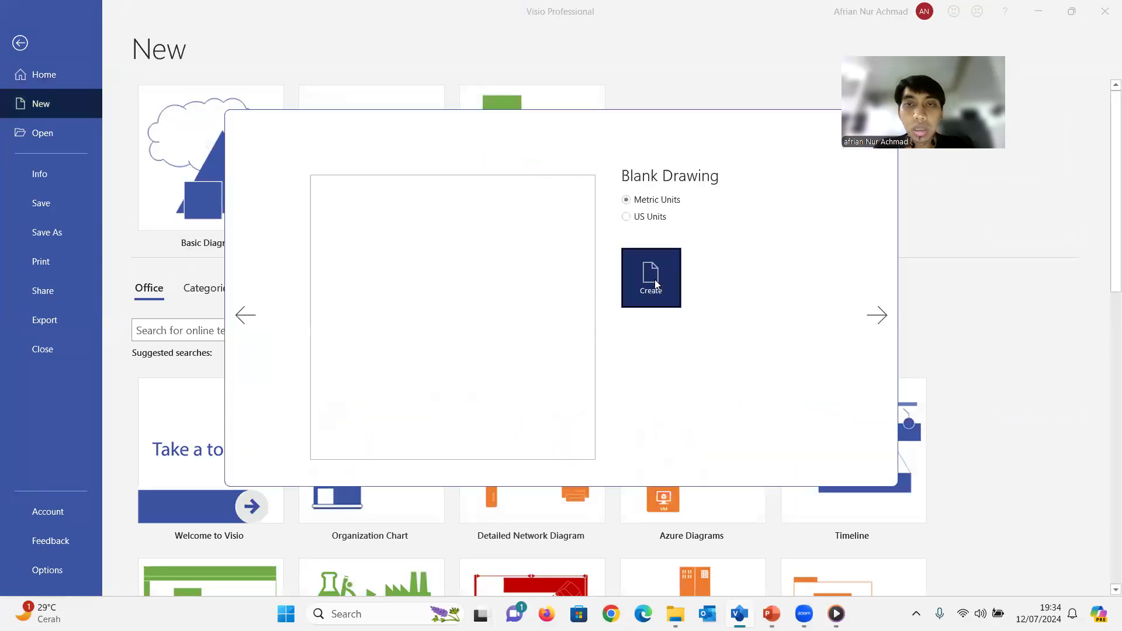
# Create a blank drawing with metric units and set the page orientation to landscape
pyautogui.click(651, 279)
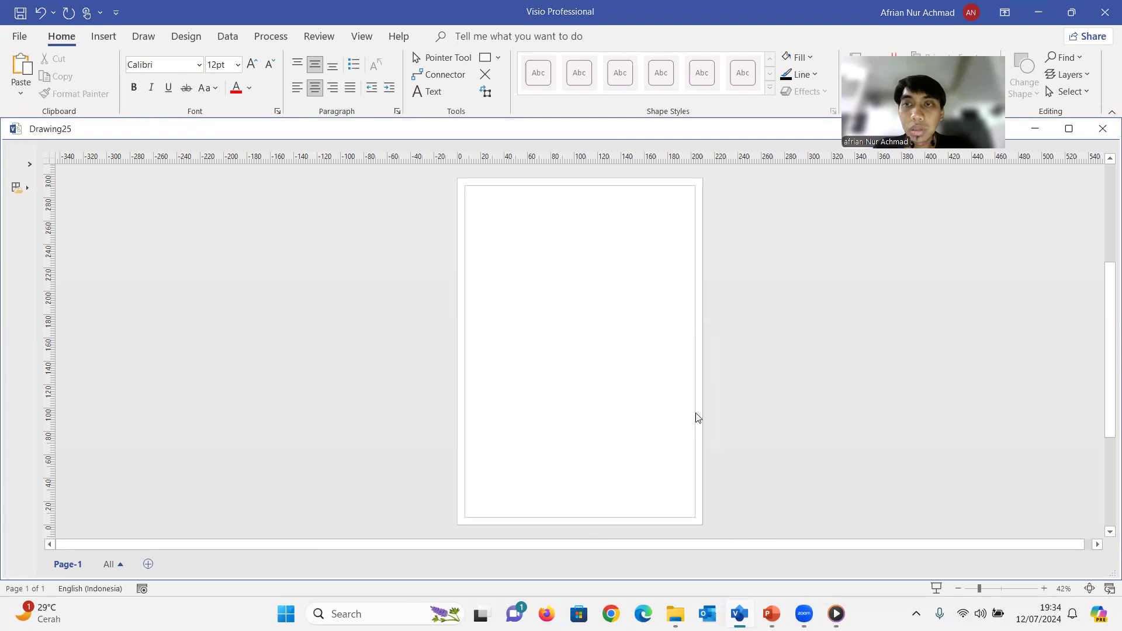
pyautogui.click(185, 37)
pyautogui.click(138, 39)
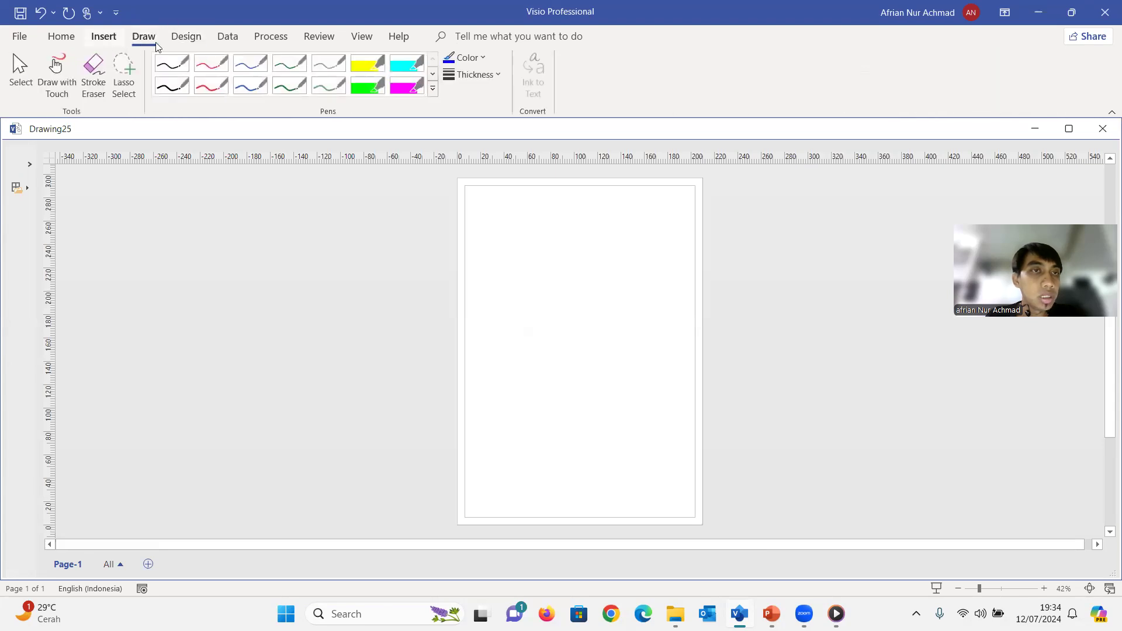
pyautogui.click(186, 38)
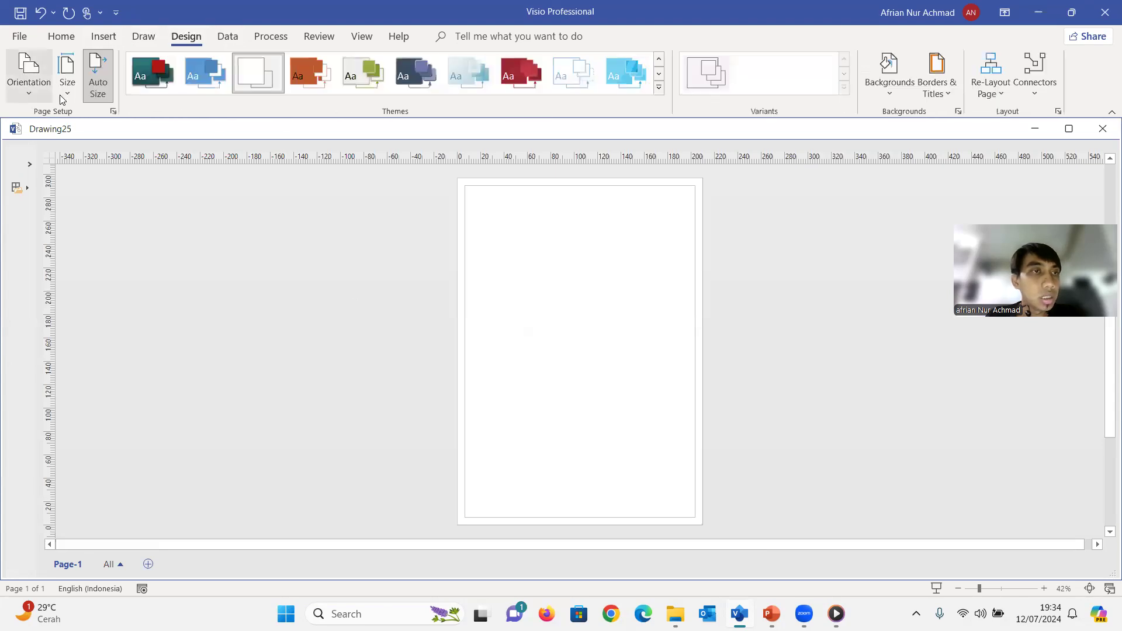
pyautogui.click(29, 75)
pyautogui.click(57, 155)
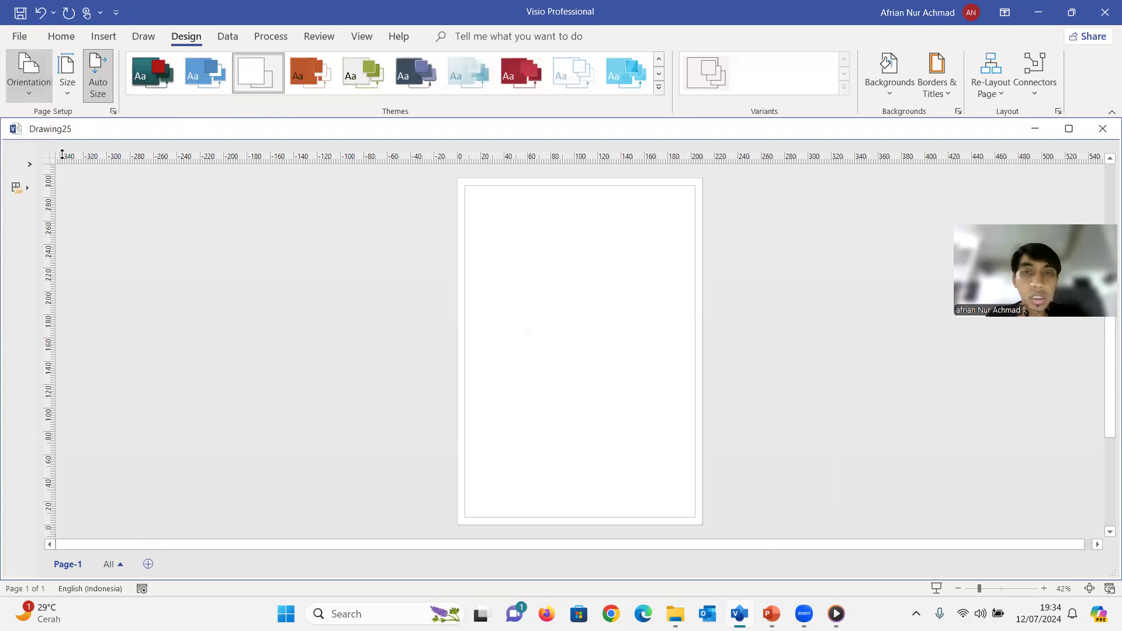
pyautogui.click(24, 76)
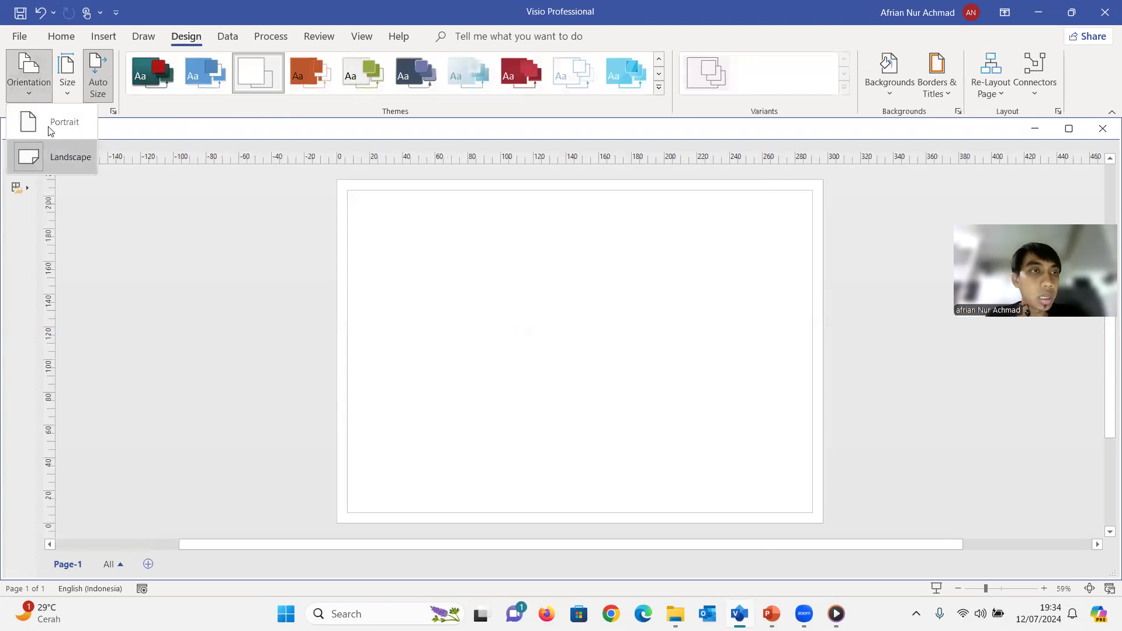
pyautogui.click(56, 116)
pyautogui.click(25, 77)
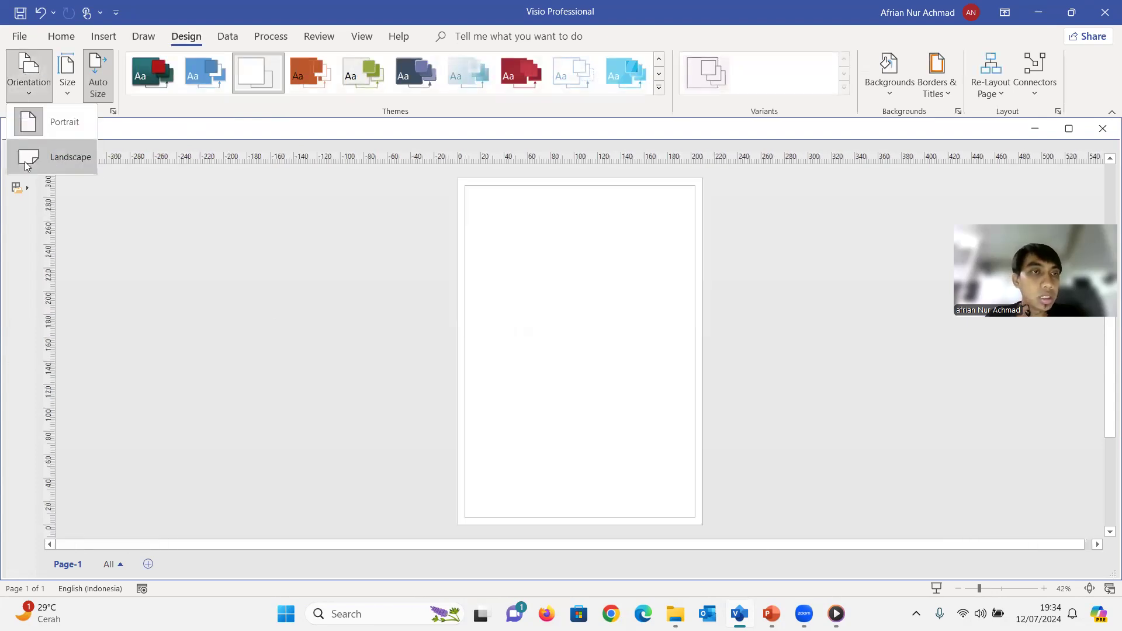
pyautogui.click(27, 159)
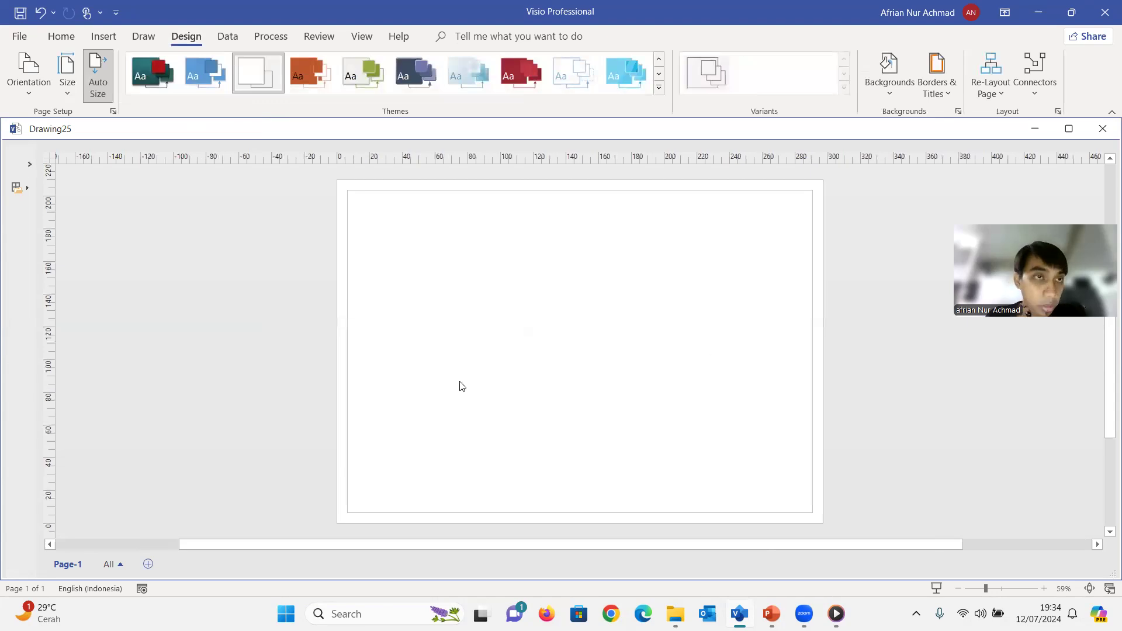
# Expand the collapsed shapes pane and open the Basic Flowchart Shapes stencil from the Flowchart category
pyautogui.click(63, 39)
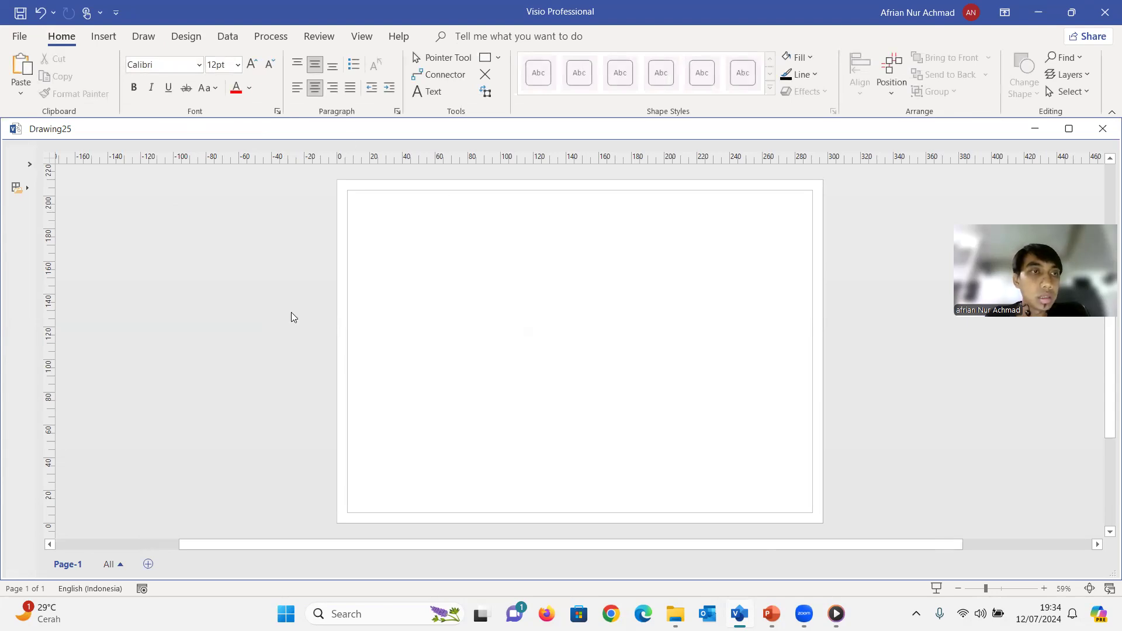
pyautogui.click(103, 38)
pyautogui.click(61, 37)
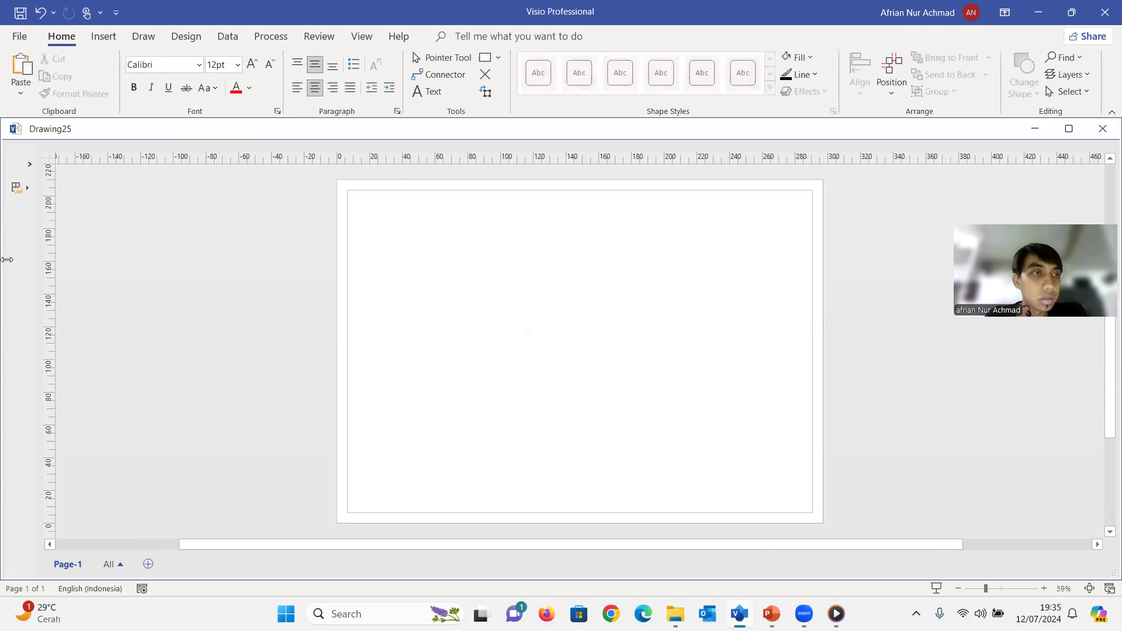
pyautogui.click(30, 164)
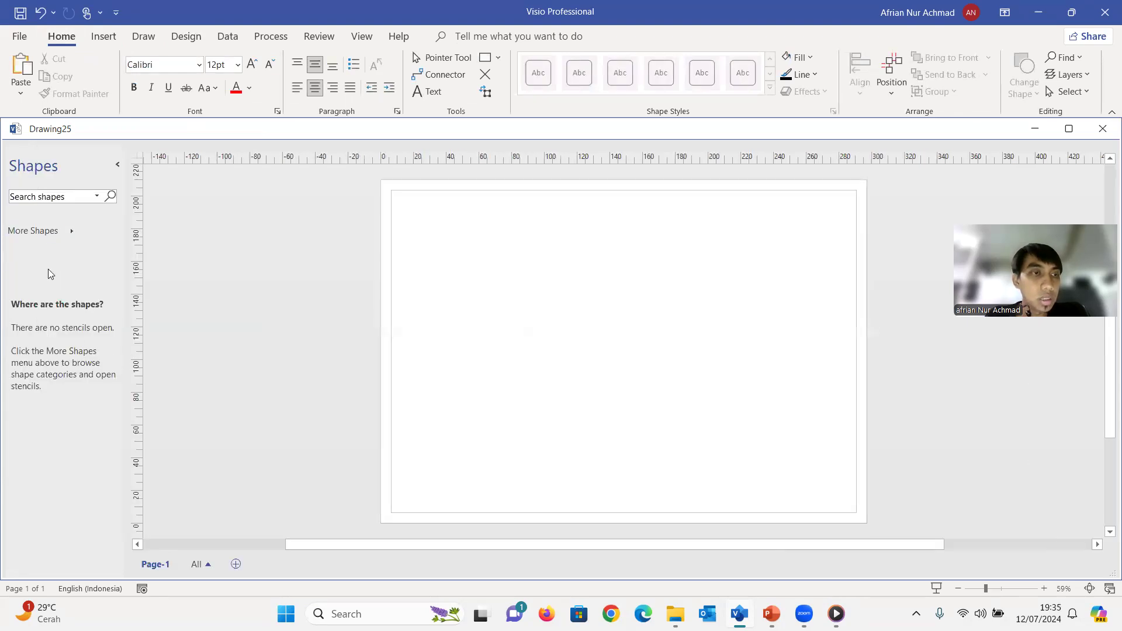
pyautogui.click(49, 231)
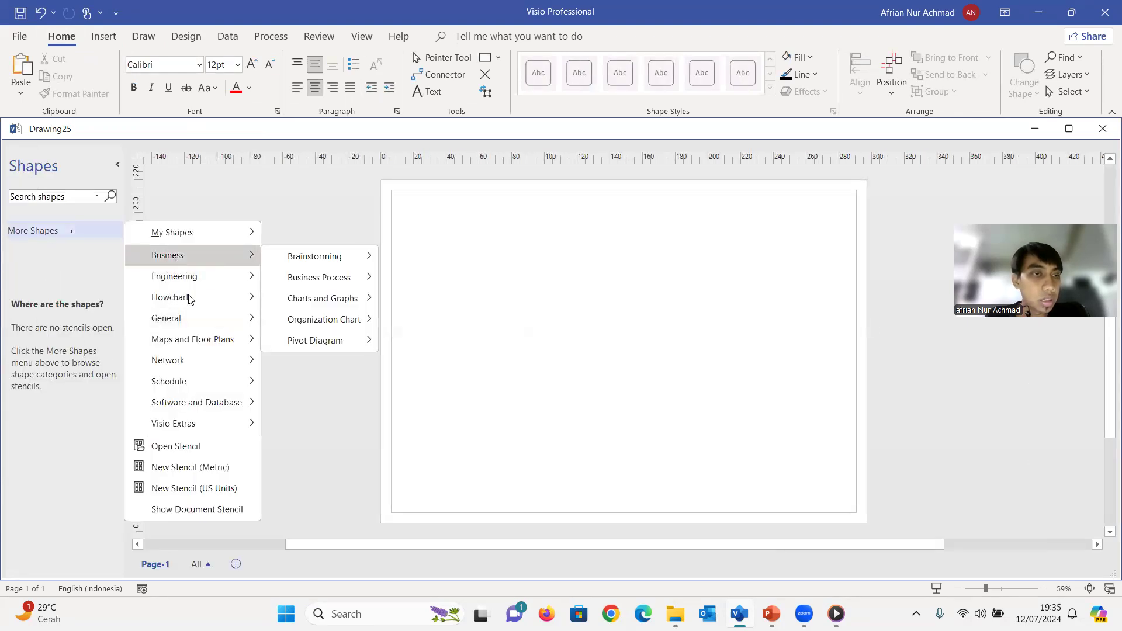
pyautogui.moveTo(189, 299)
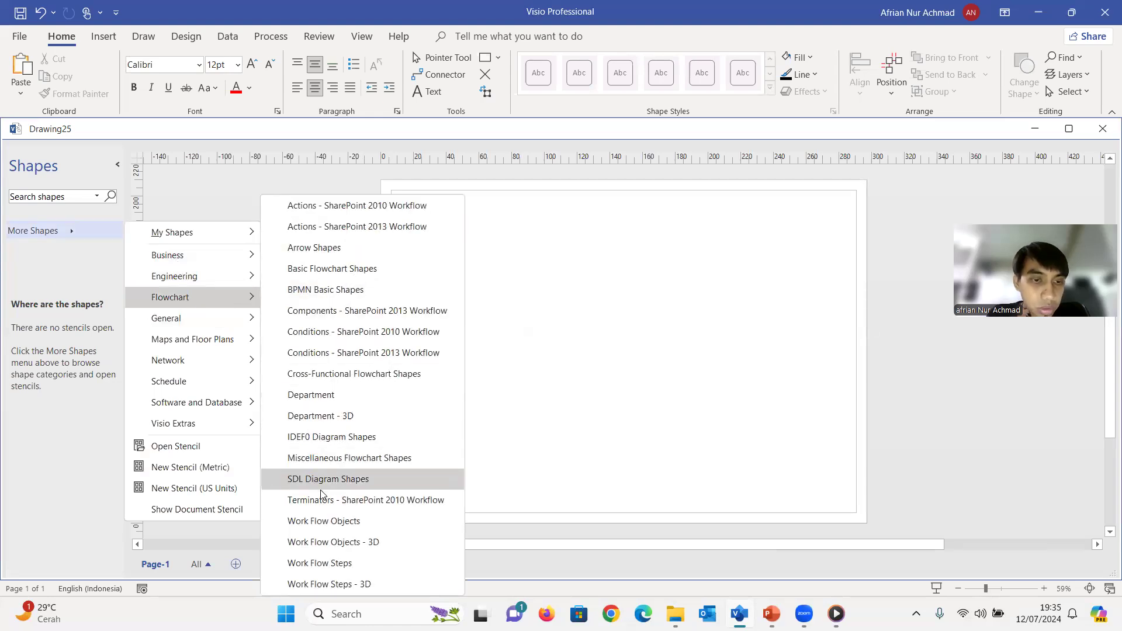
pyautogui.click(334, 266)
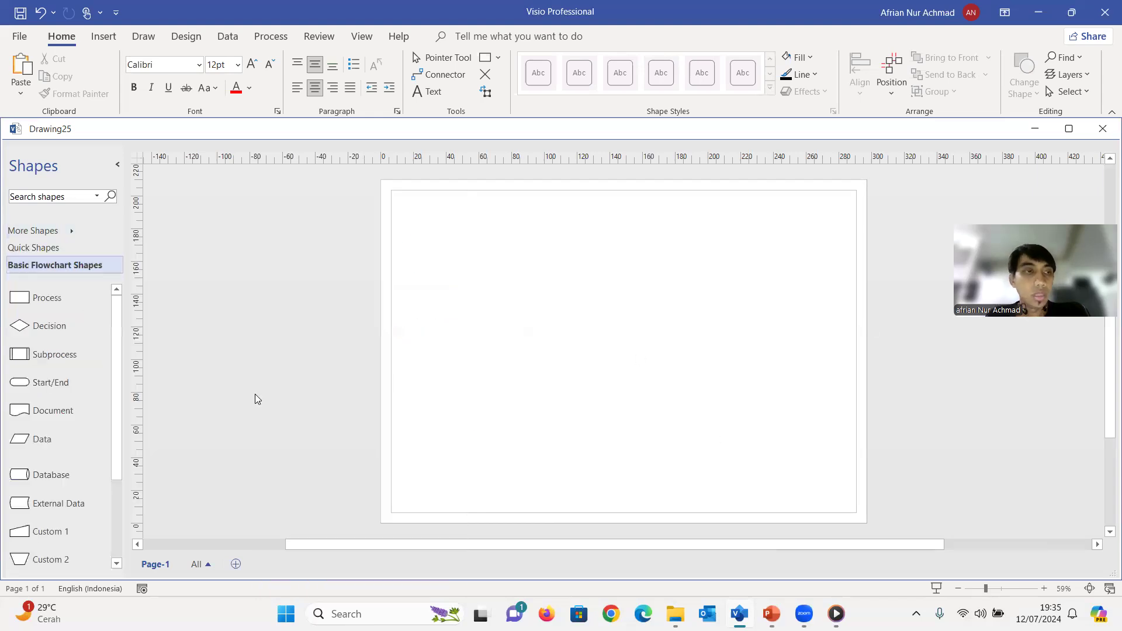
# Place a vertical guide about 90 mm outside the page's left edge and look through the flowchart shapes
pyautogui.moveTo(140, 330); pyautogui.dragTo(233, 347)
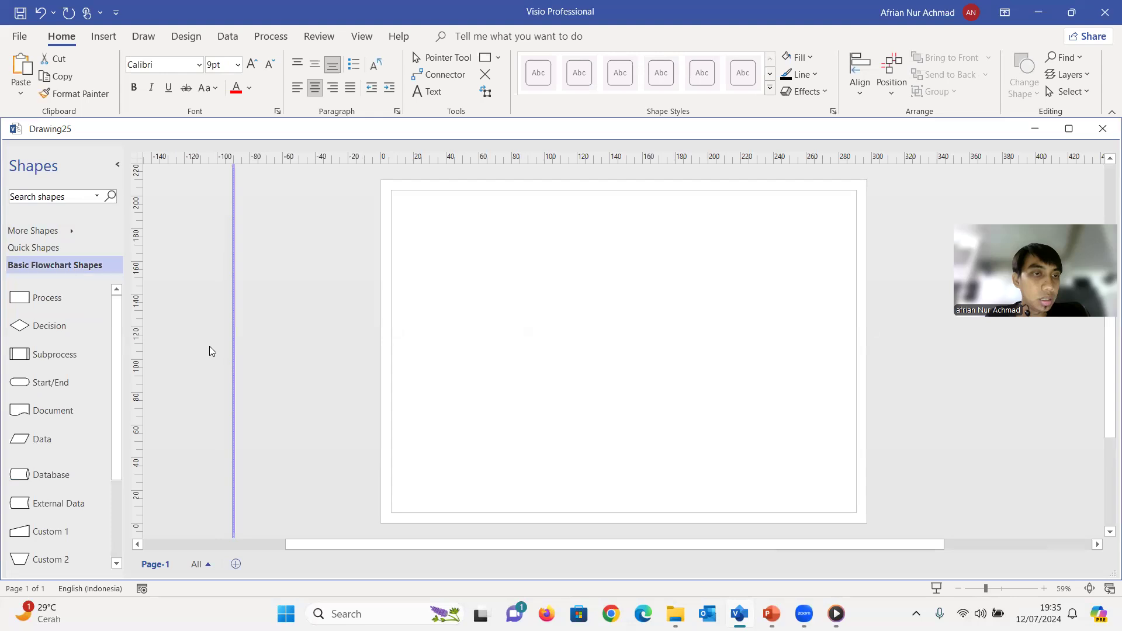
pyautogui.click(295, 298)
pyautogui.moveTo(115, 311)
pyautogui.mouseDown()
pyautogui.moveTo(118, 349)
pyautogui.moveTo(130, 313)
pyautogui.mouseUp()
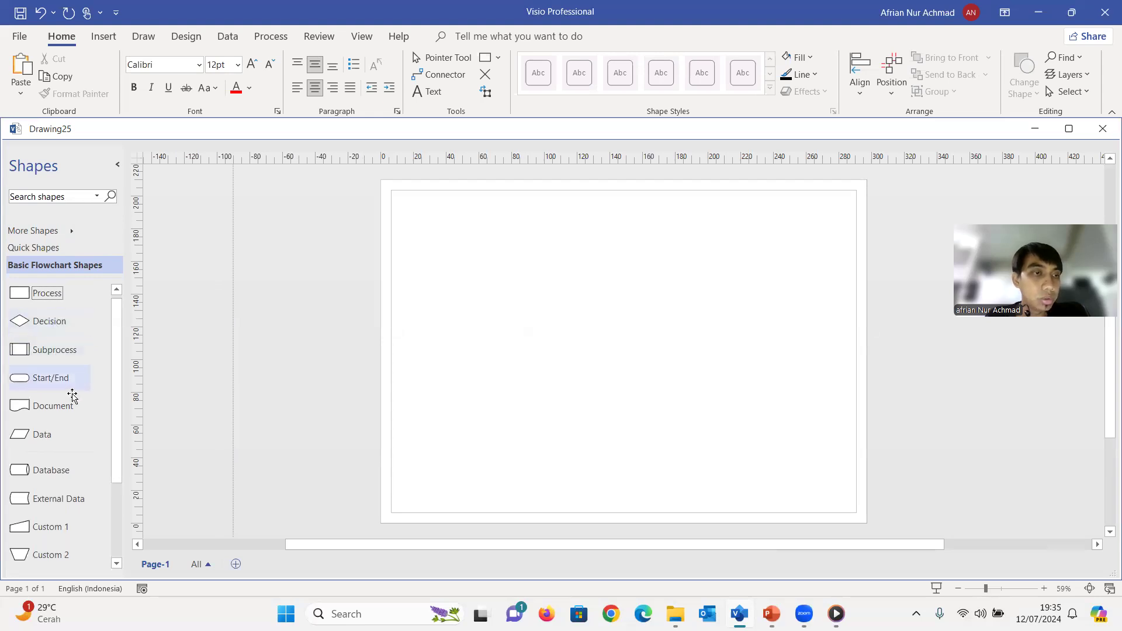
pyautogui.moveTo(117, 412); pyautogui.dragTo(116, 342)
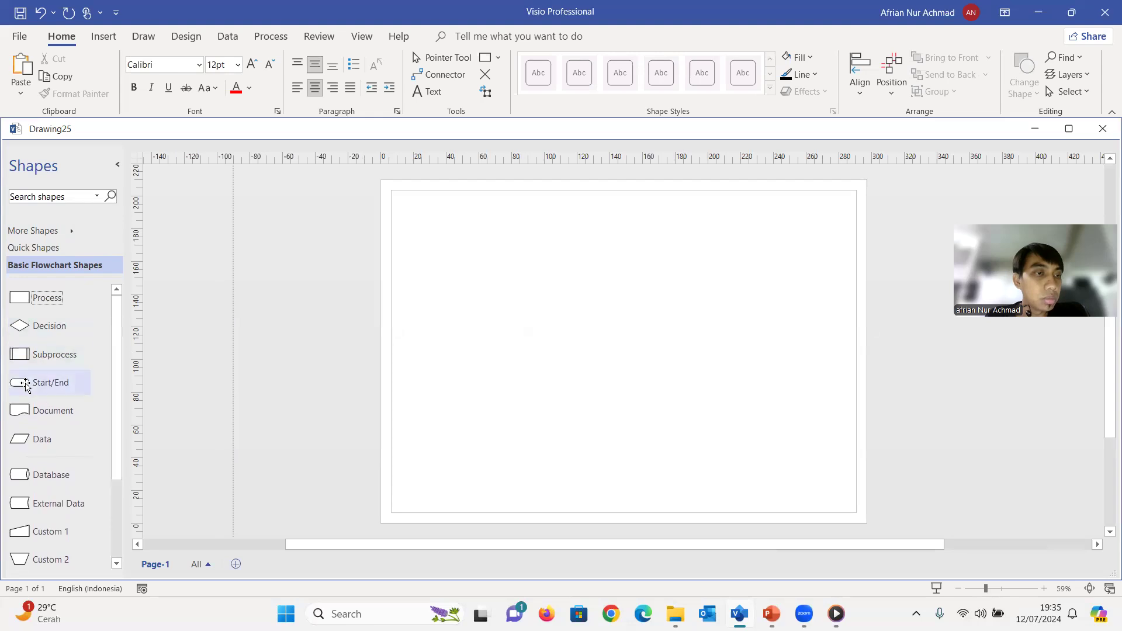
# Place a Start/End shape in the upper-left area of the page and narrow it to 20 mm wide
pyautogui.moveTo(26, 387); pyautogui.dragTo(482, 241)
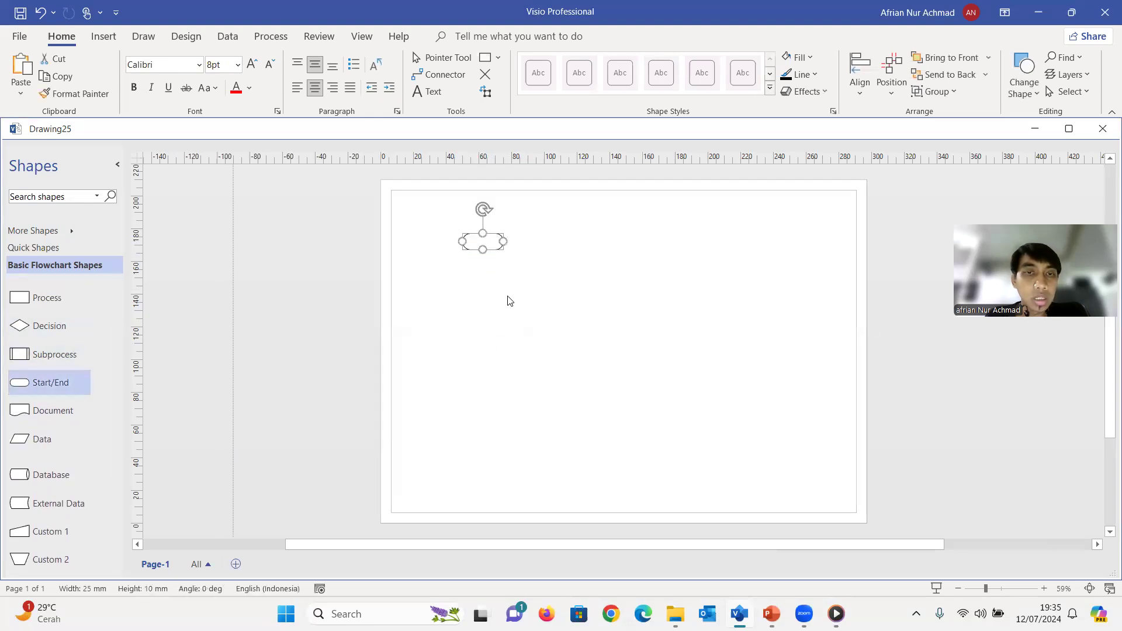
pyautogui.click(494, 240)
pyautogui.click(503, 241)
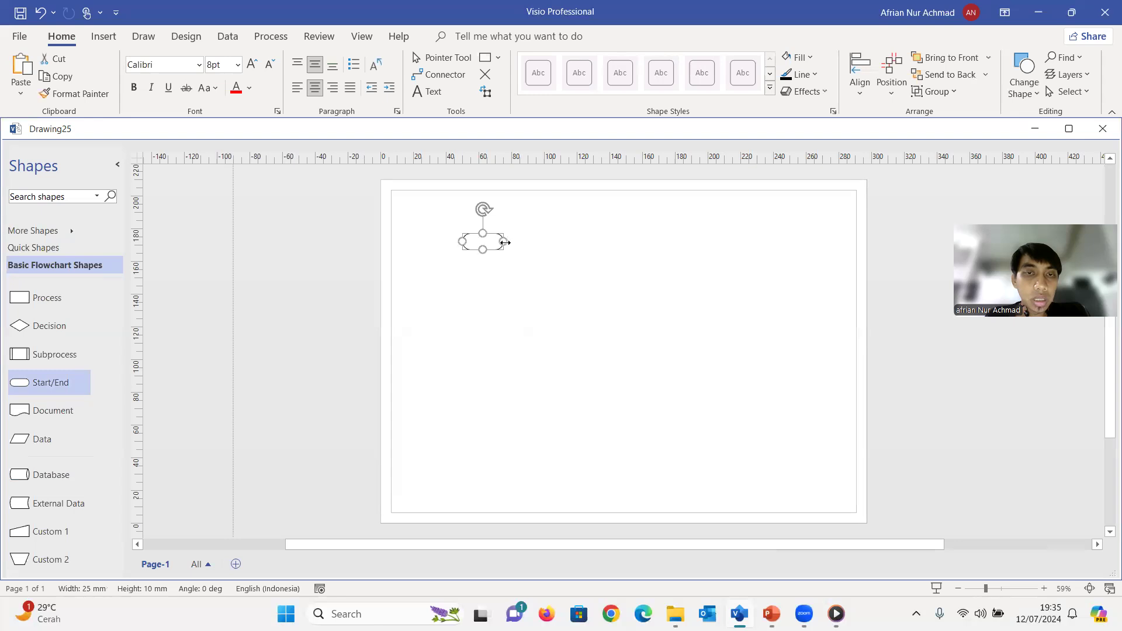
pyautogui.moveTo(502, 241); pyautogui.dragTo(495, 241)
pyautogui.click(483, 283)
# Label the Start/End shape "Start" and move it slightly lower on the page
pyautogui.doubleClick(472, 248)
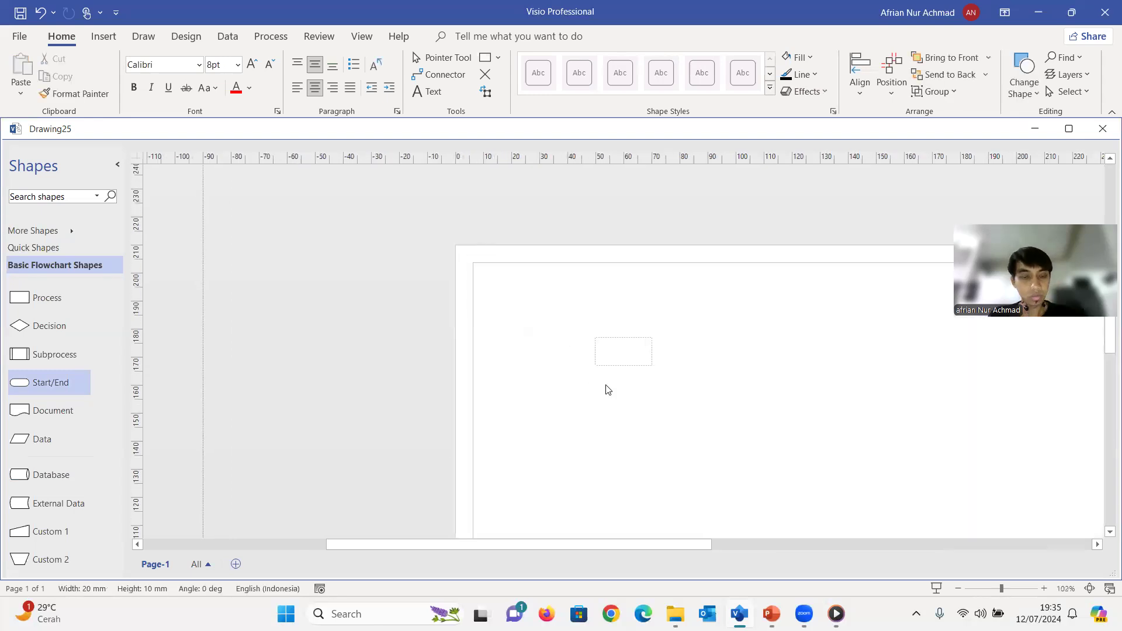
pyautogui.write('Start')
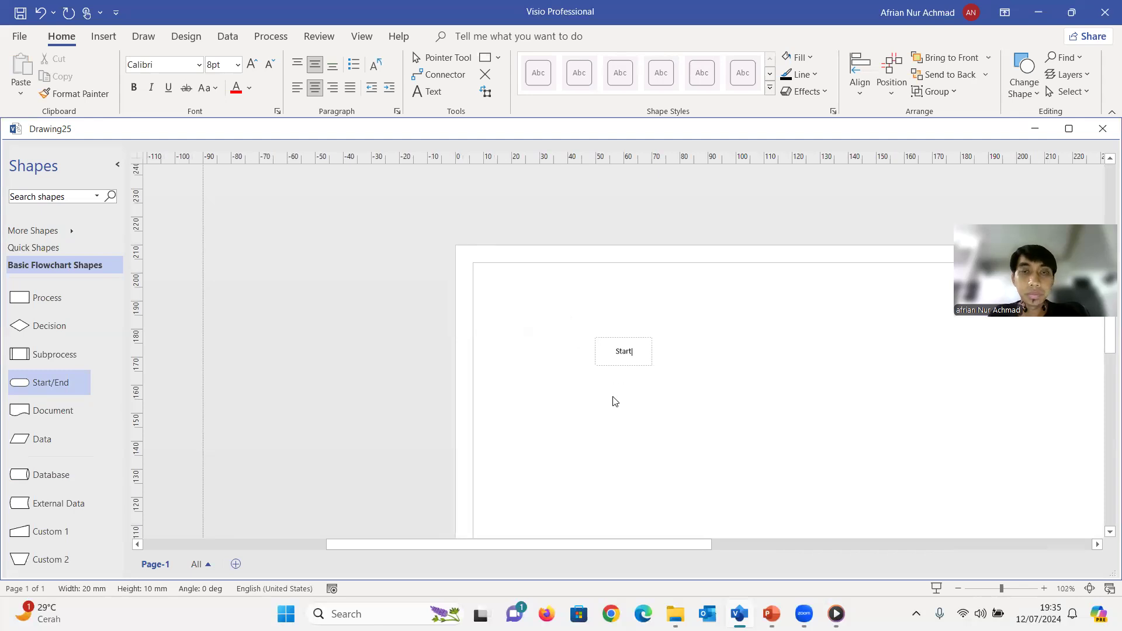
pyautogui.click(611, 398)
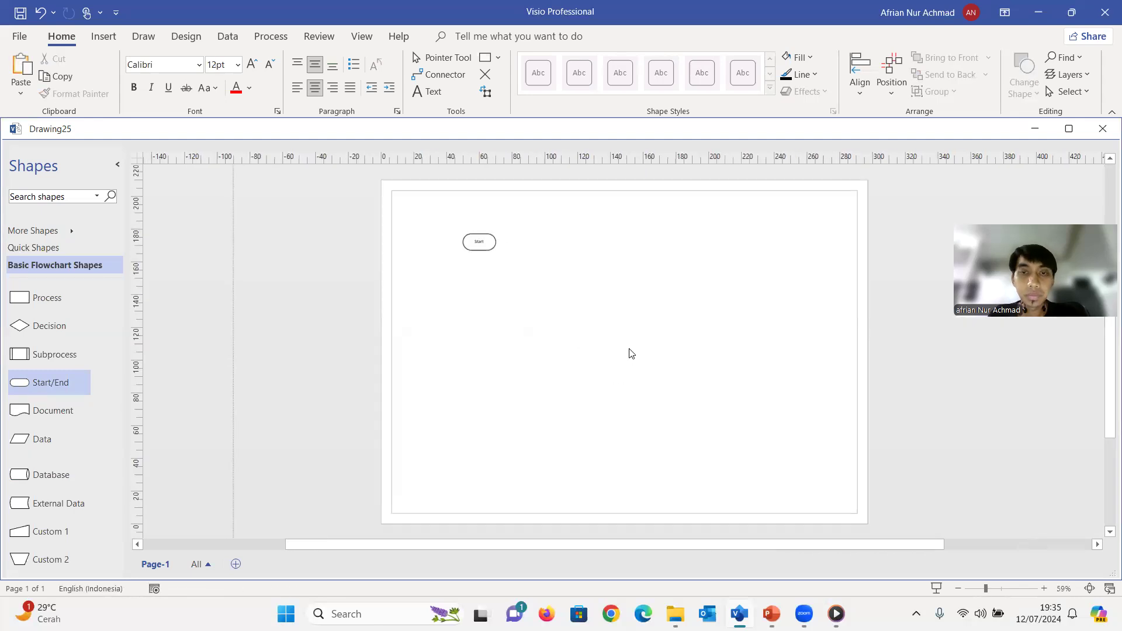
pyautogui.moveTo(463, 240); pyautogui.dragTo(476, 269)
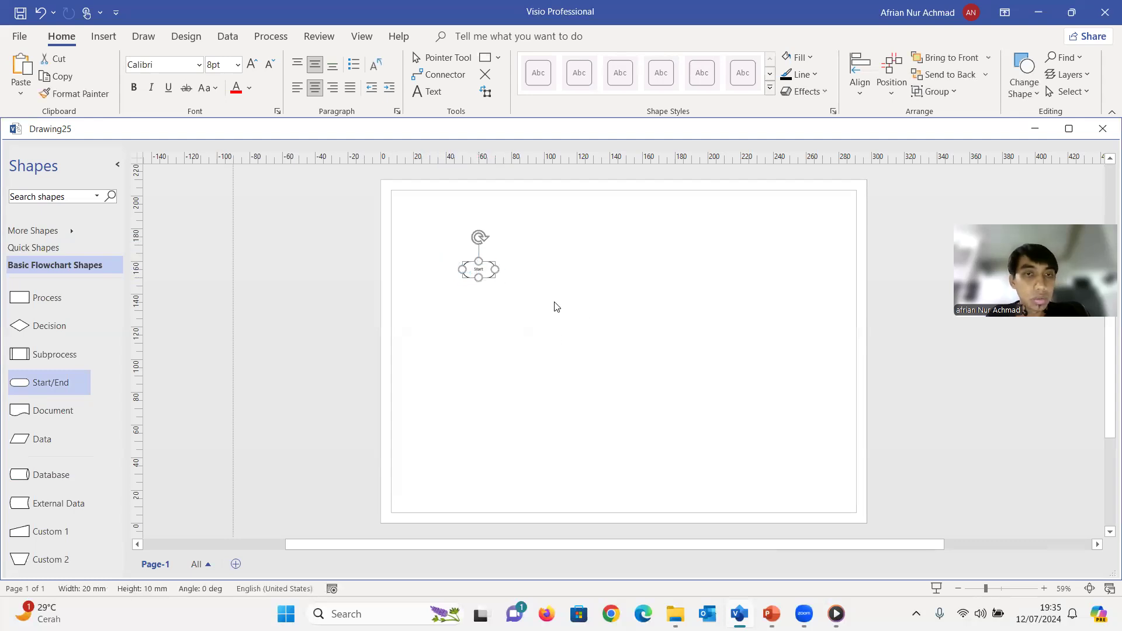
pyautogui.click(514, 325)
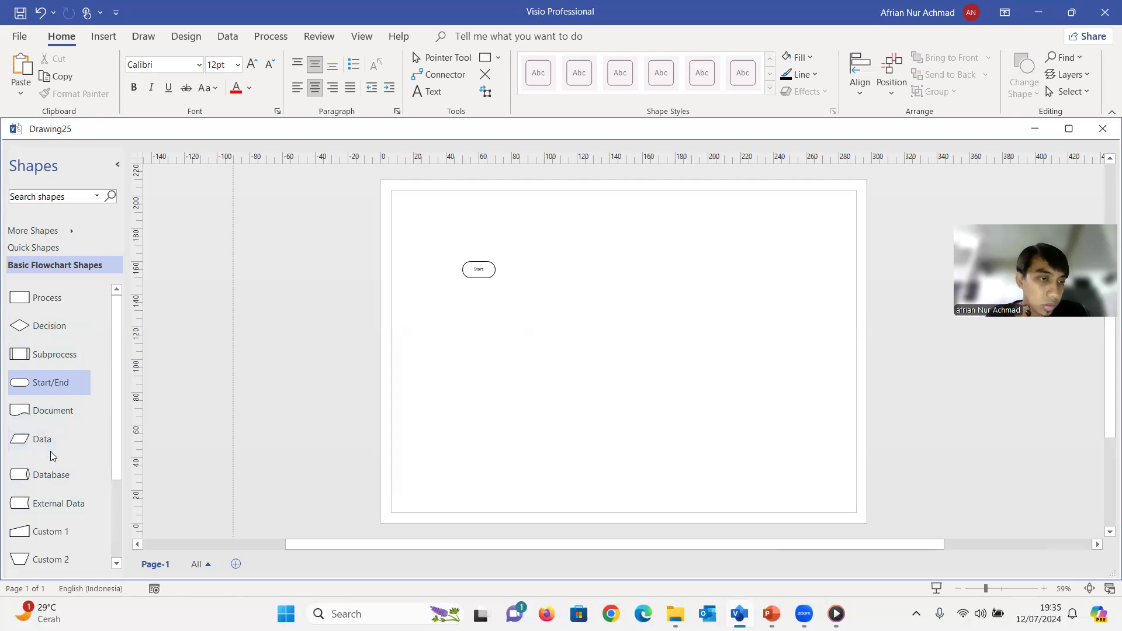
# Place a Data shape to the right of Start, level with it, and label it "Input Sidik Jari" on two lines
pyautogui.moveTo(35, 443); pyautogui.dragTo(542, 270)
pyautogui.doubleClick(544, 273)
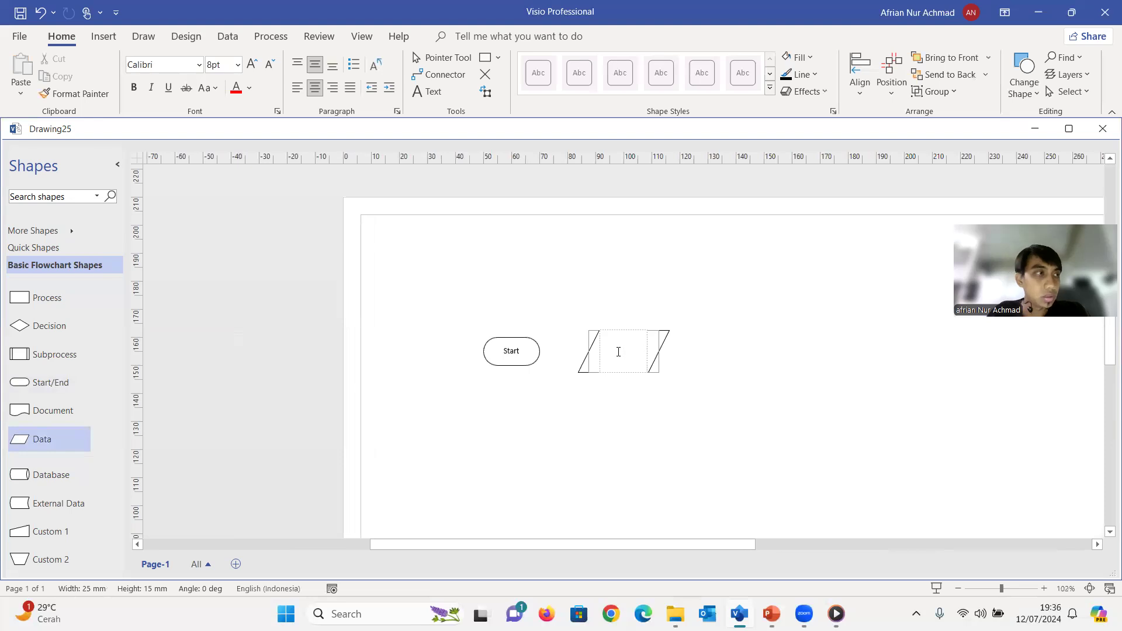
pyautogui.write('Inp')
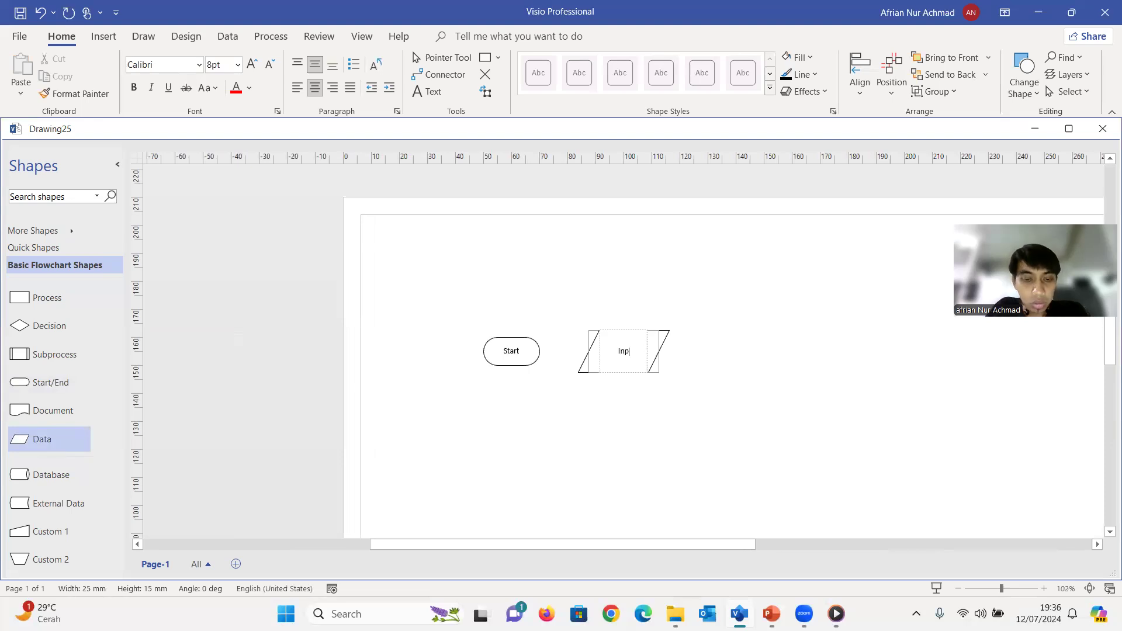
pyautogui.press('BackSpace')
pyautogui.press('BackSpace')
pyautogui.write('ut Sidik Jari')
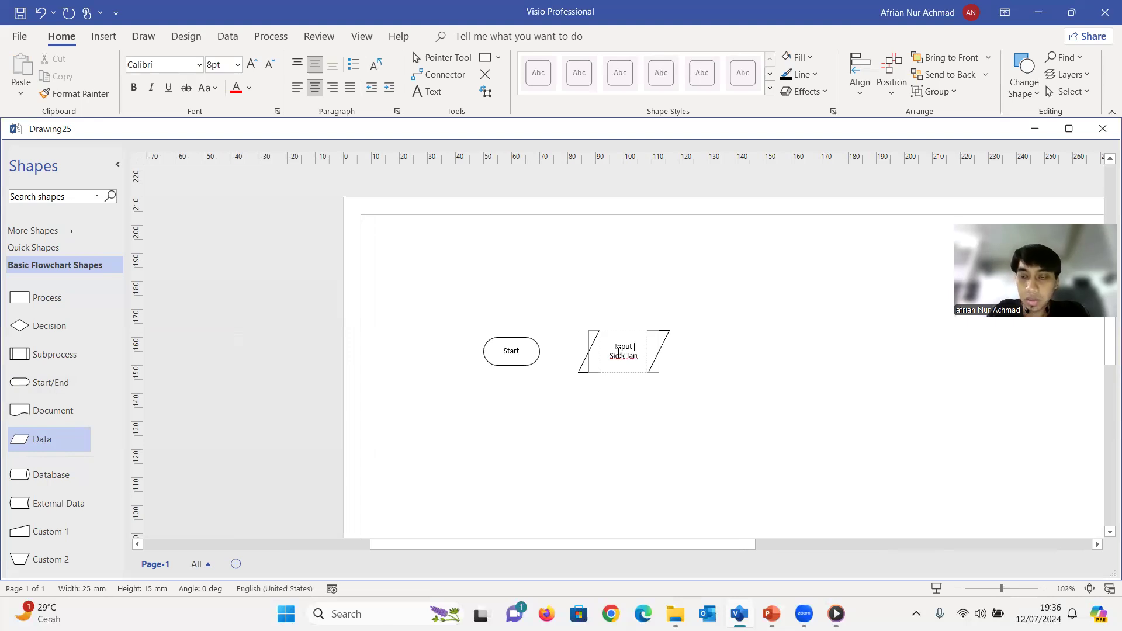
pyautogui.click(701, 383)
pyautogui.scroll(-3, 700, 383)
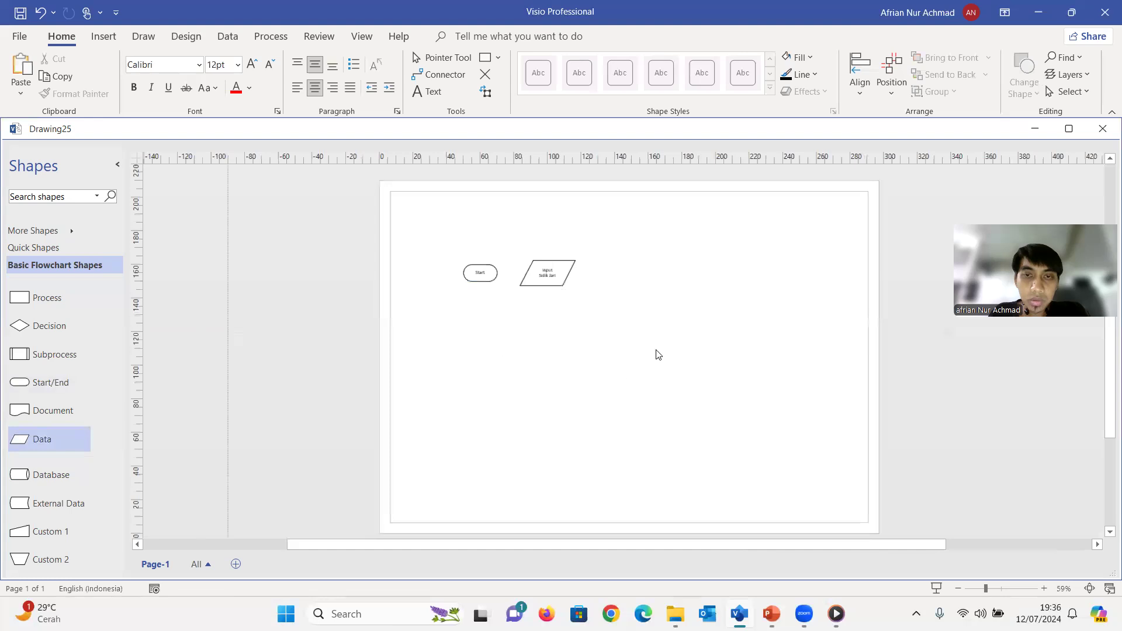
# Shift the Start and Input Sidik Jari shapes towards the page's left edge, keeping them level and slightly closer together
pyautogui.click(542, 273)
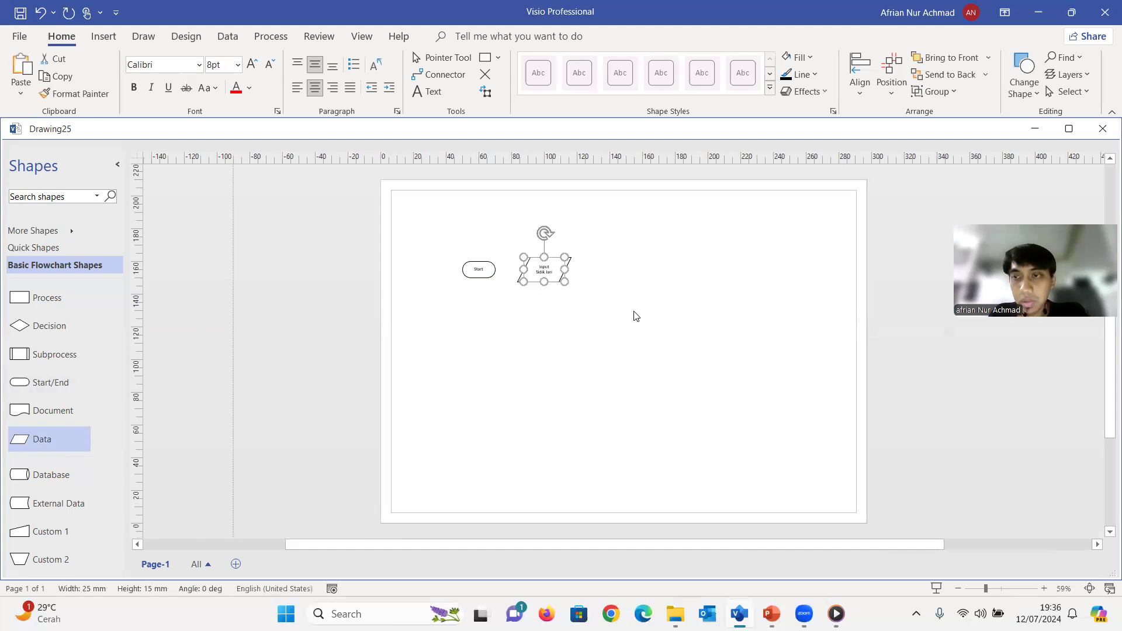
pyautogui.scroll(5, 632, 322)
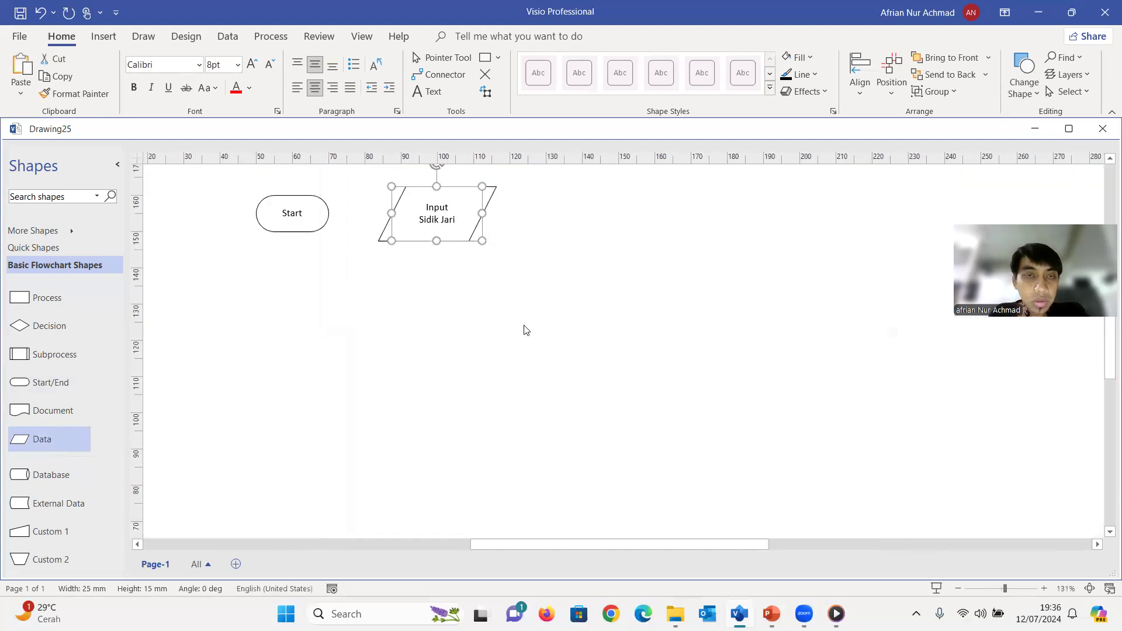
pyautogui.moveTo(642, 545); pyautogui.dragTo(603, 527)
pyautogui.scroll(2, 601, 405)
pyautogui.moveTo(606, 289); pyautogui.dragTo(579, 289)
pyautogui.click(571, 346)
pyautogui.moveTo(494, 297); pyautogui.dragTo(465, 288)
pyautogui.moveTo(576, 289); pyautogui.dragTo(550, 287)
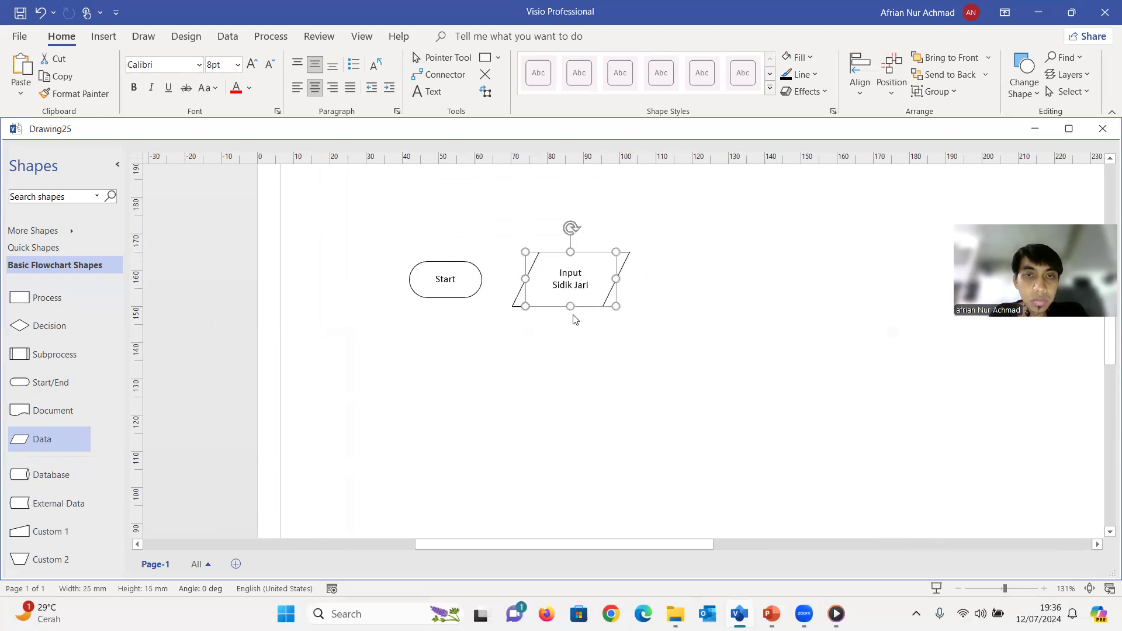
pyautogui.click(576, 341)
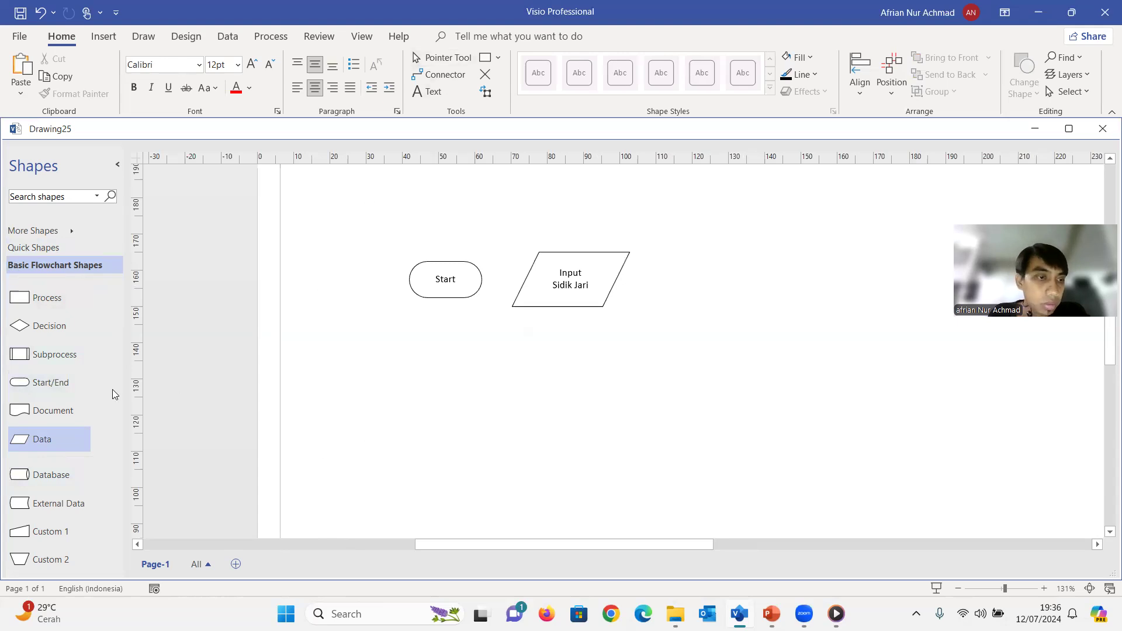
# Draw a straight line about 12 mm long from Start's right connection point to the left connection point of Input Sidik Jari
pyautogui.click(38, 229)
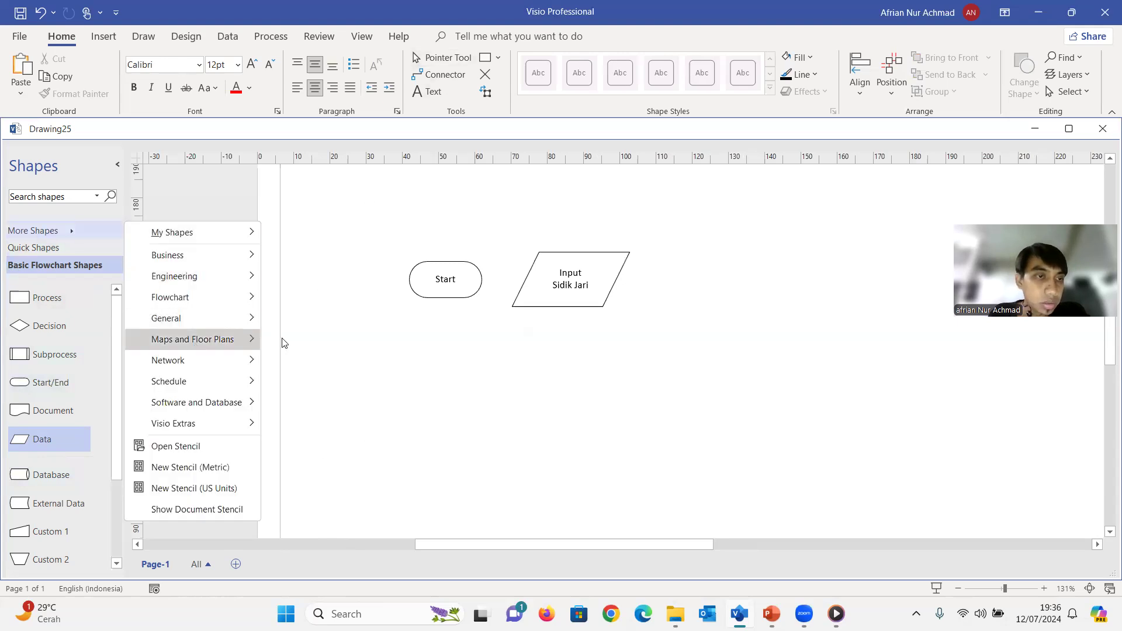
pyautogui.click(424, 180)
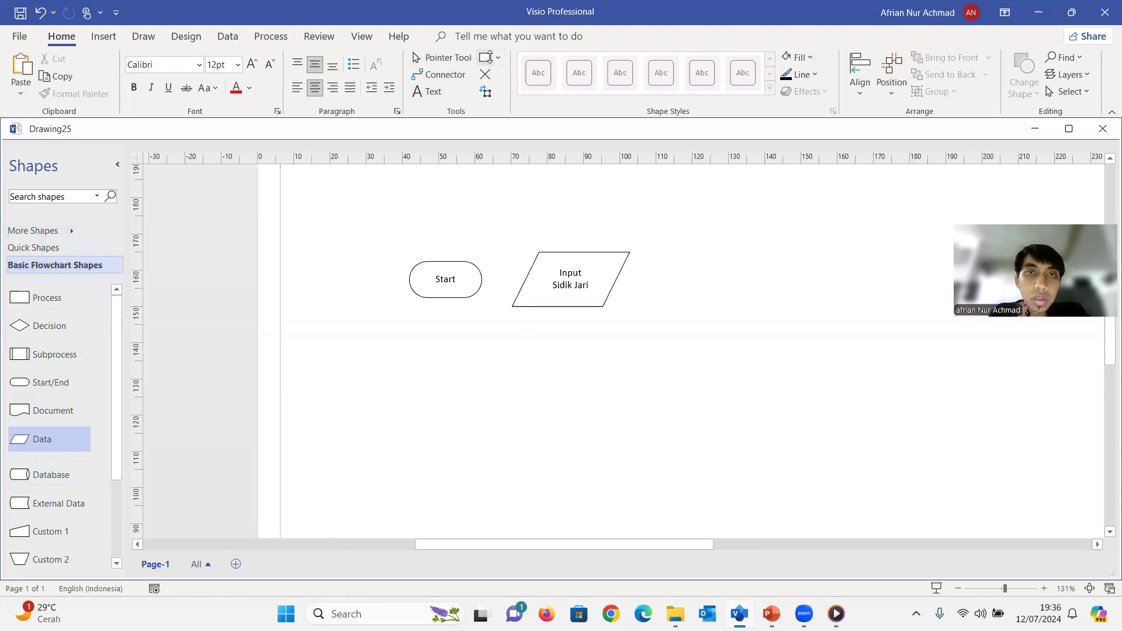
pyautogui.click(498, 58)
pyautogui.click(509, 120)
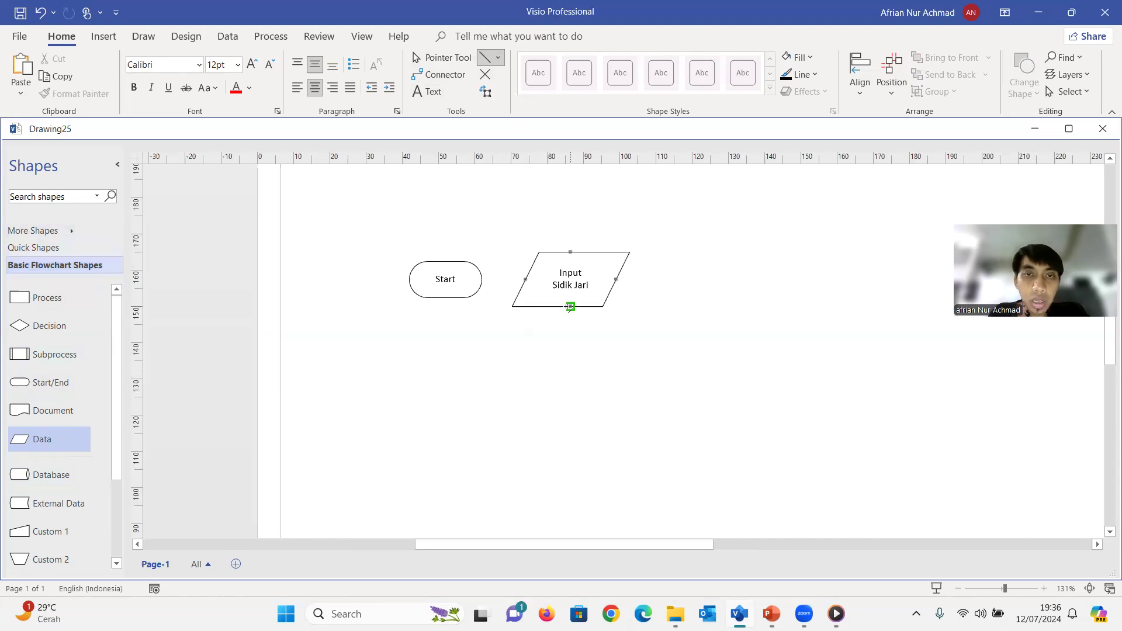
pyautogui.moveTo(481, 280); pyautogui.dragTo(526, 279)
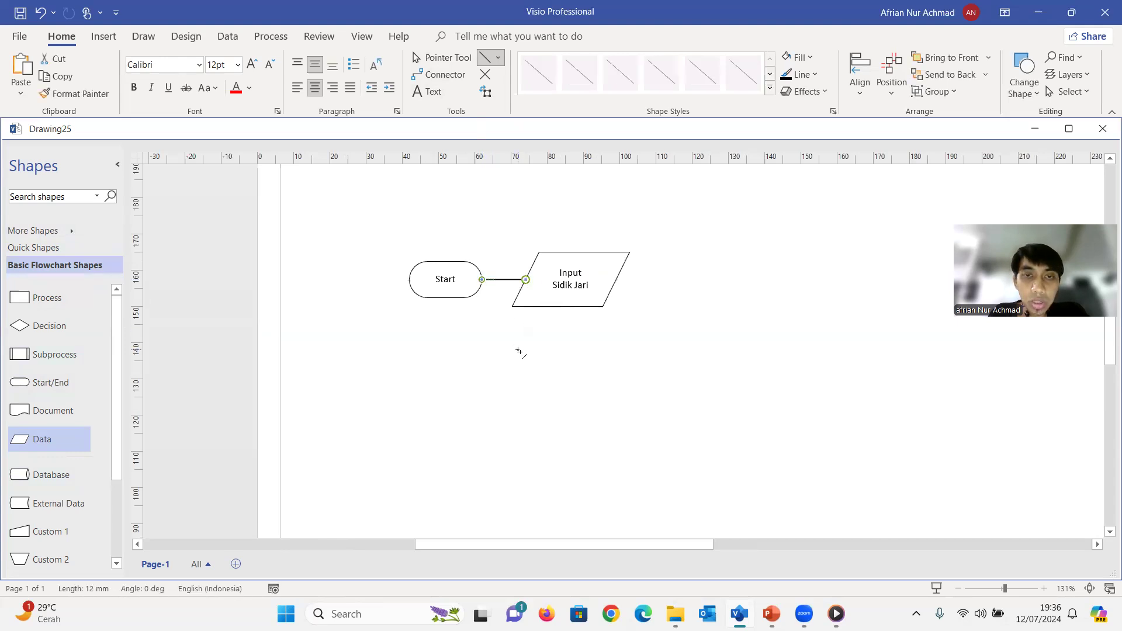
# Give the line from Start to Input Sidik Jari end arrow type 04 and the standard blue color
pyautogui.click(497, 280)
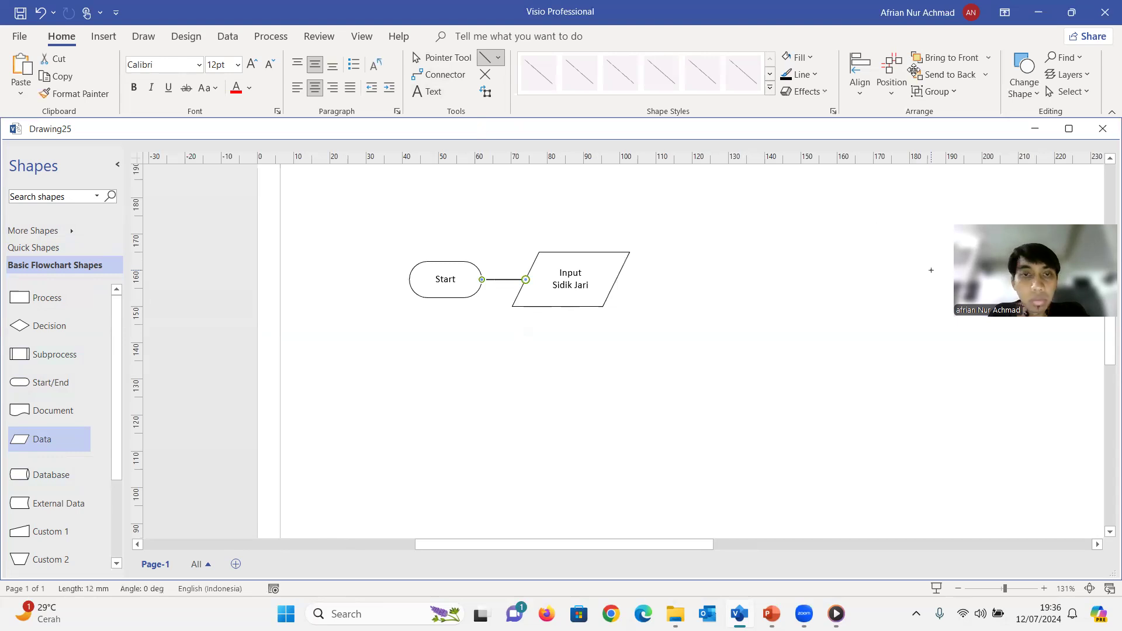
pyautogui.rightClick(509, 280)
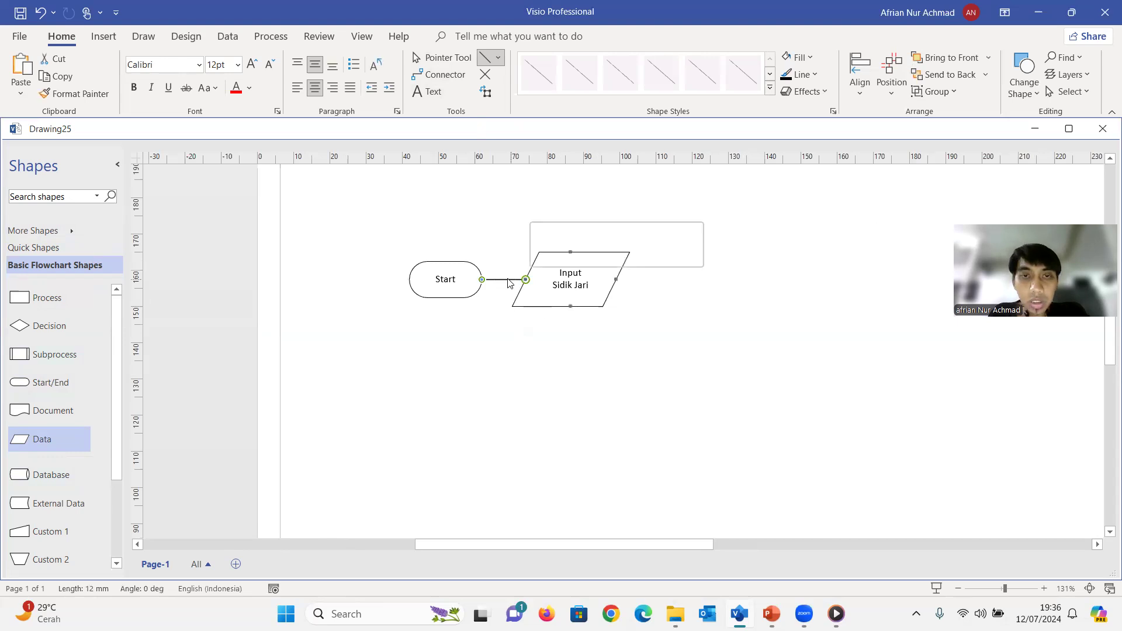
pyautogui.click(594, 485)
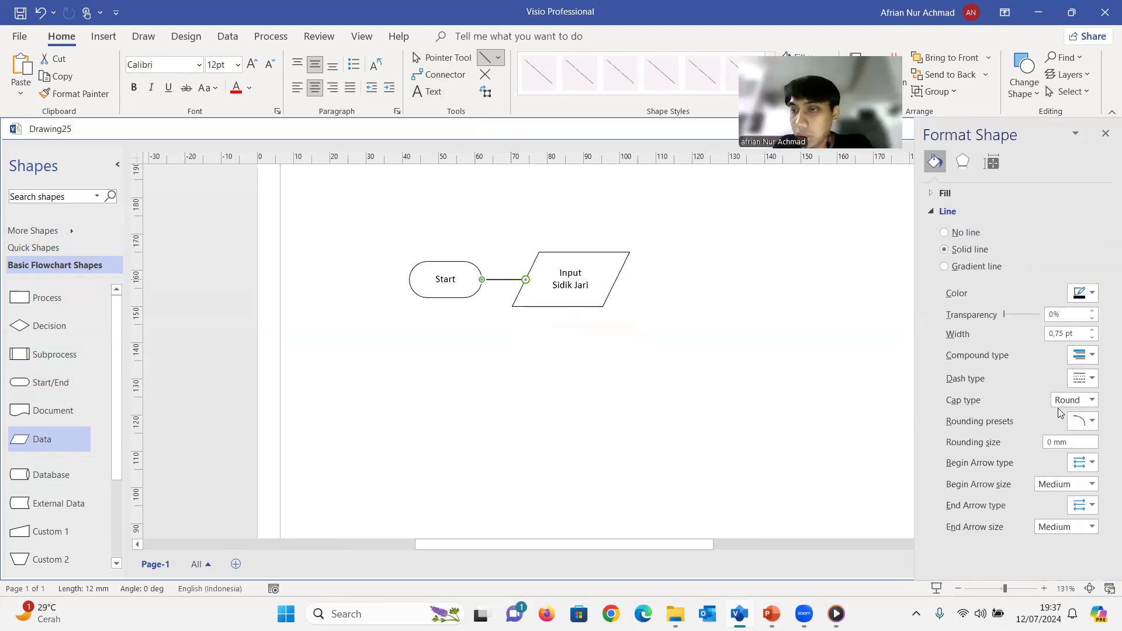
pyautogui.click(1085, 505)
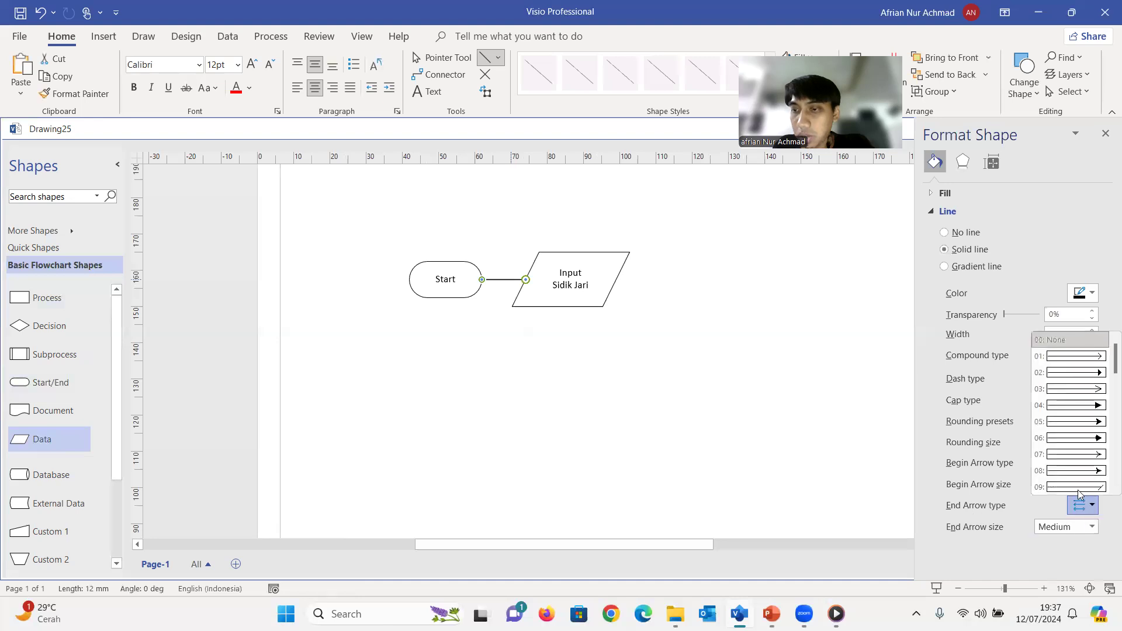
pyautogui.click(1081, 405)
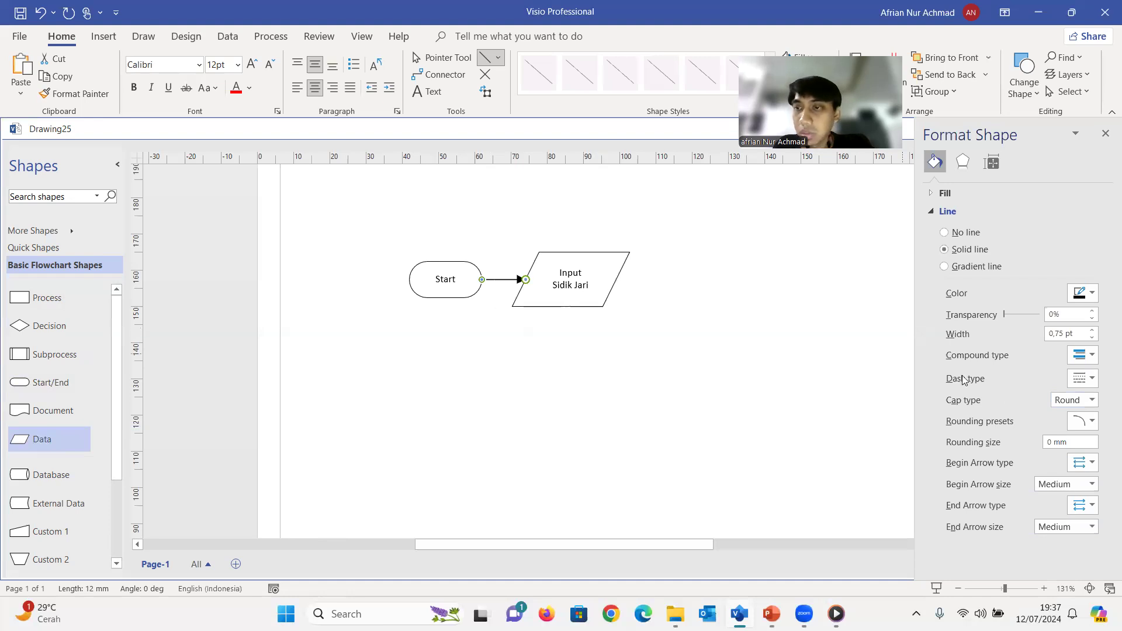
pyautogui.click(1093, 295)
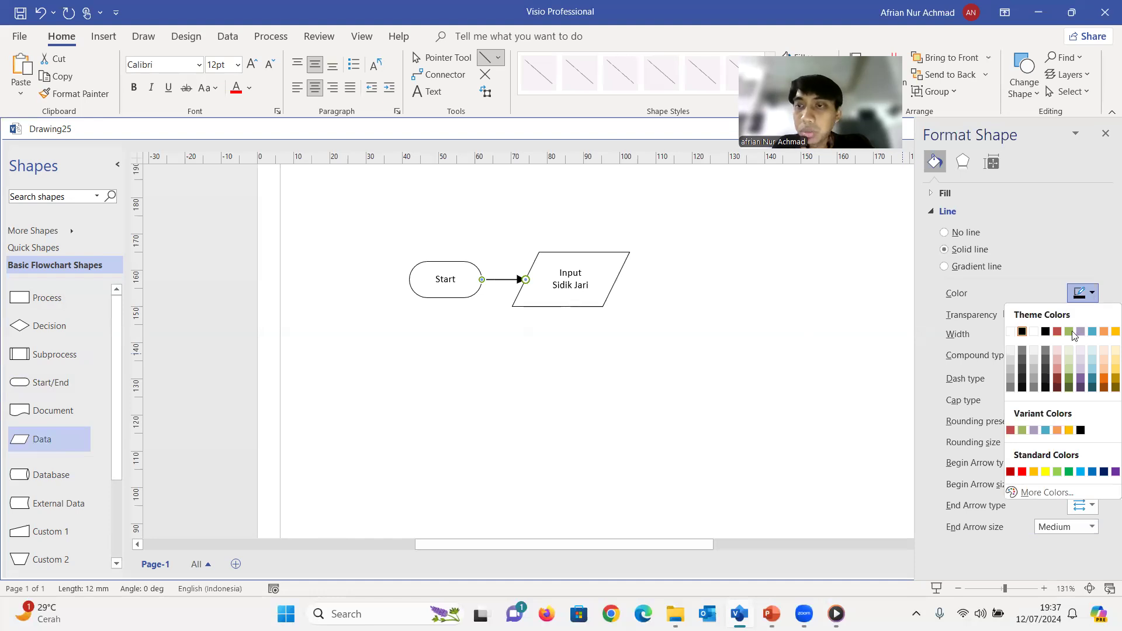
pyautogui.click(1092, 471)
pyautogui.click(461, 389)
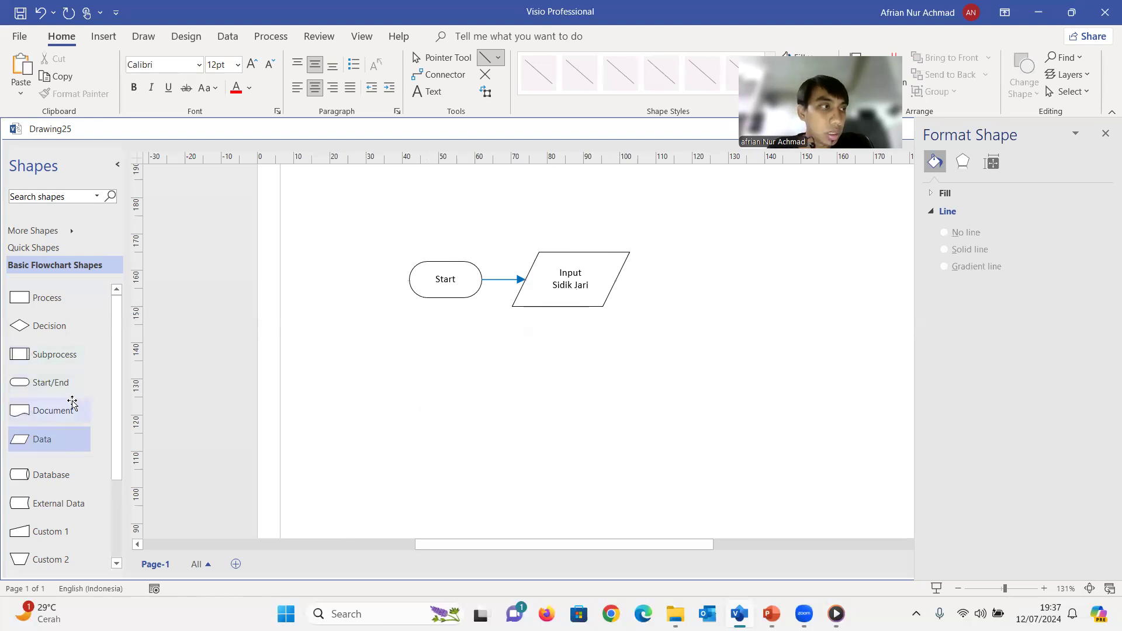
# Place a Process shape below Start with their left edges aligned, and narrow it to 20 mm wide to match Start
pyautogui.moveTo(54, 300); pyautogui.dragTo(453, 388)
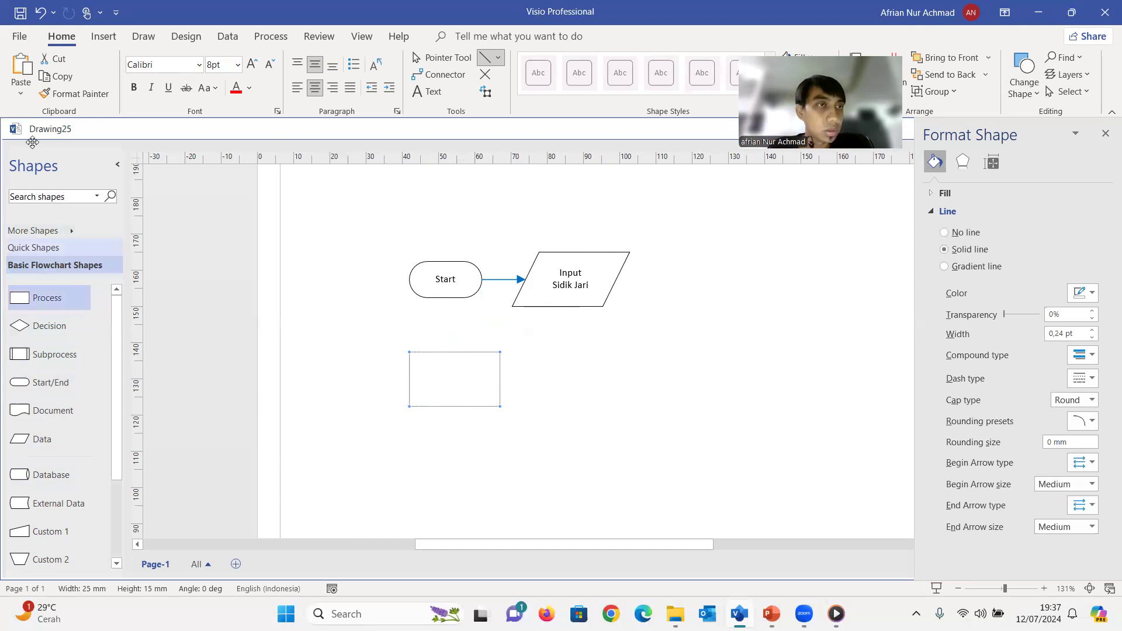
pyautogui.moveTo(499, 378); pyautogui.dragTo(484, 378)
pyautogui.hotkey('ctrl', 'z')
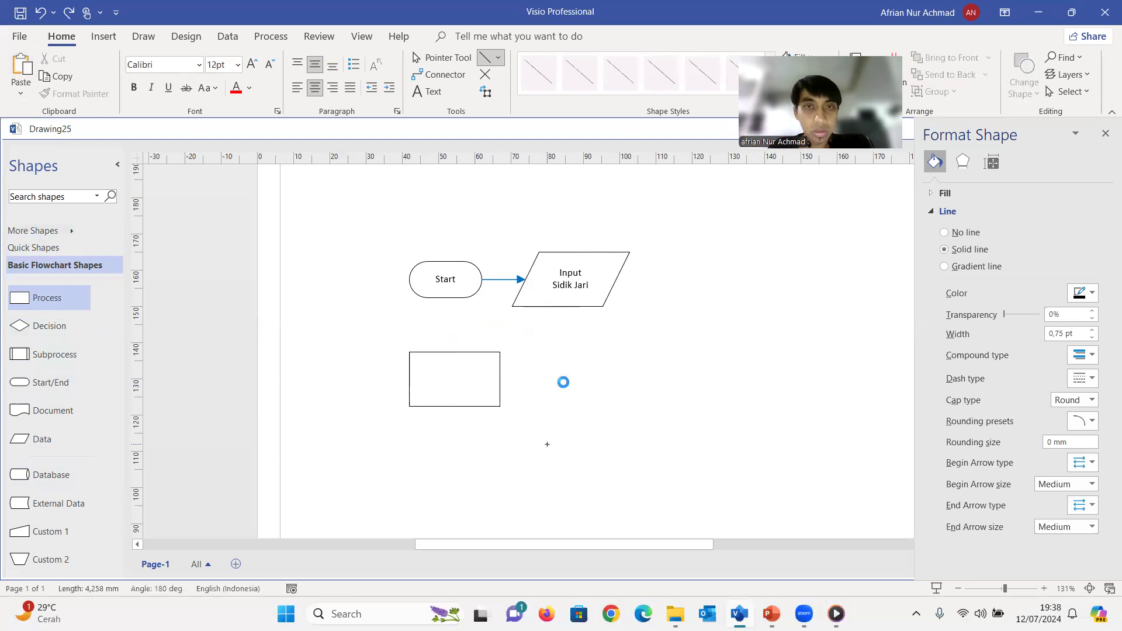
pyautogui.click(446, 60)
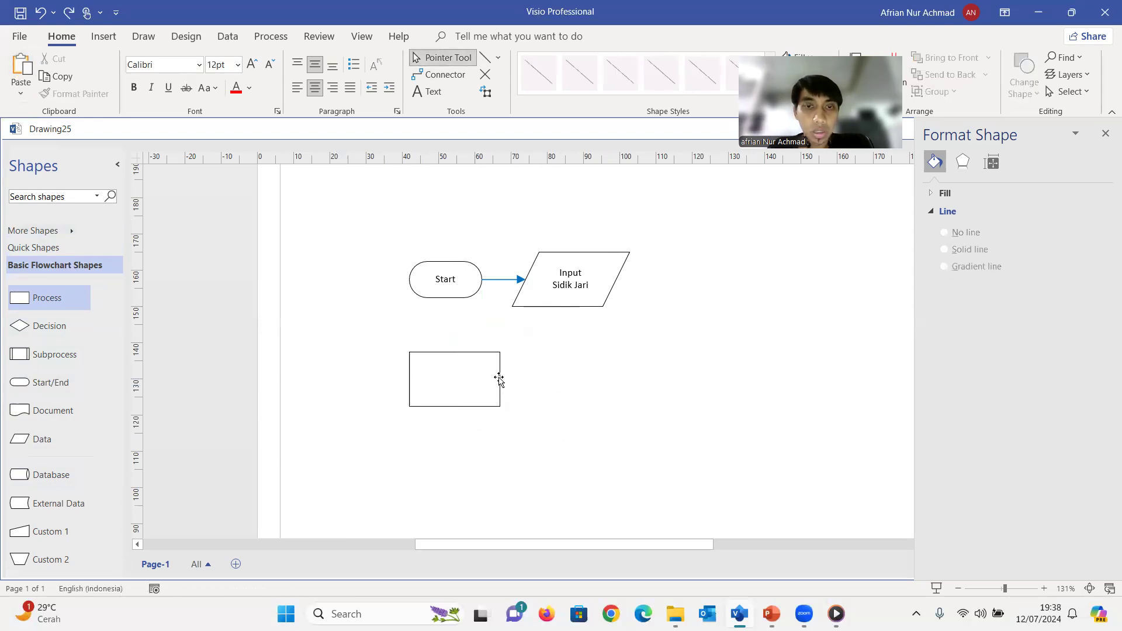
pyautogui.click(501, 379)
pyautogui.moveTo(502, 380); pyautogui.dragTo(482, 380)
# Label the Process shape "Cari Sidik Jari" on two lines, breaking after "Cari"
pyautogui.doubleClick(444, 375)
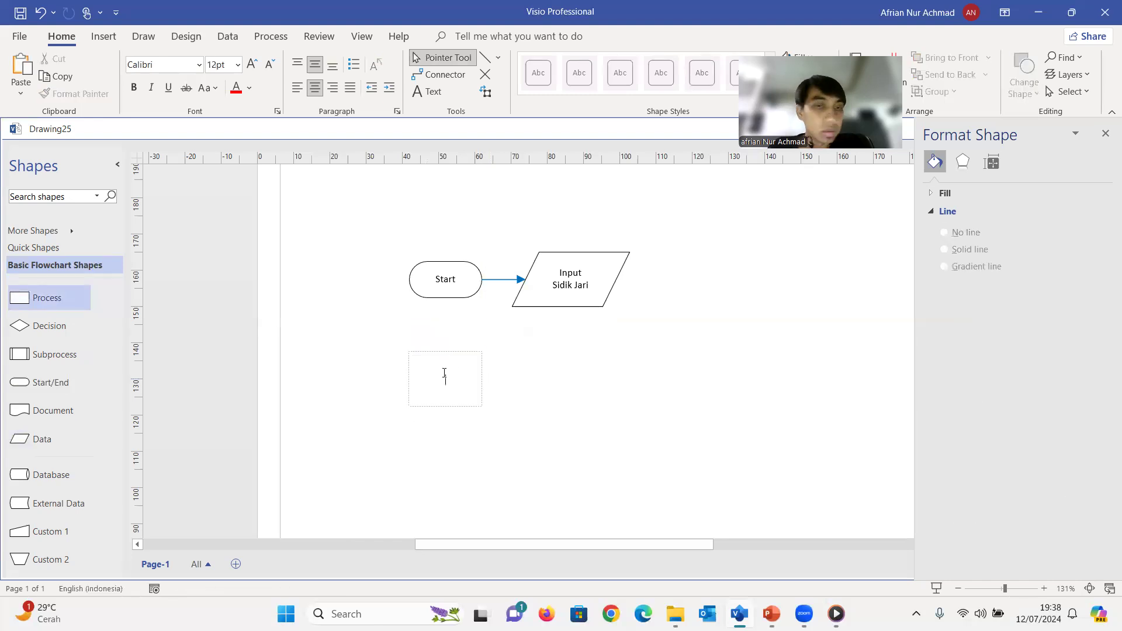
pyautogui.write('Car')
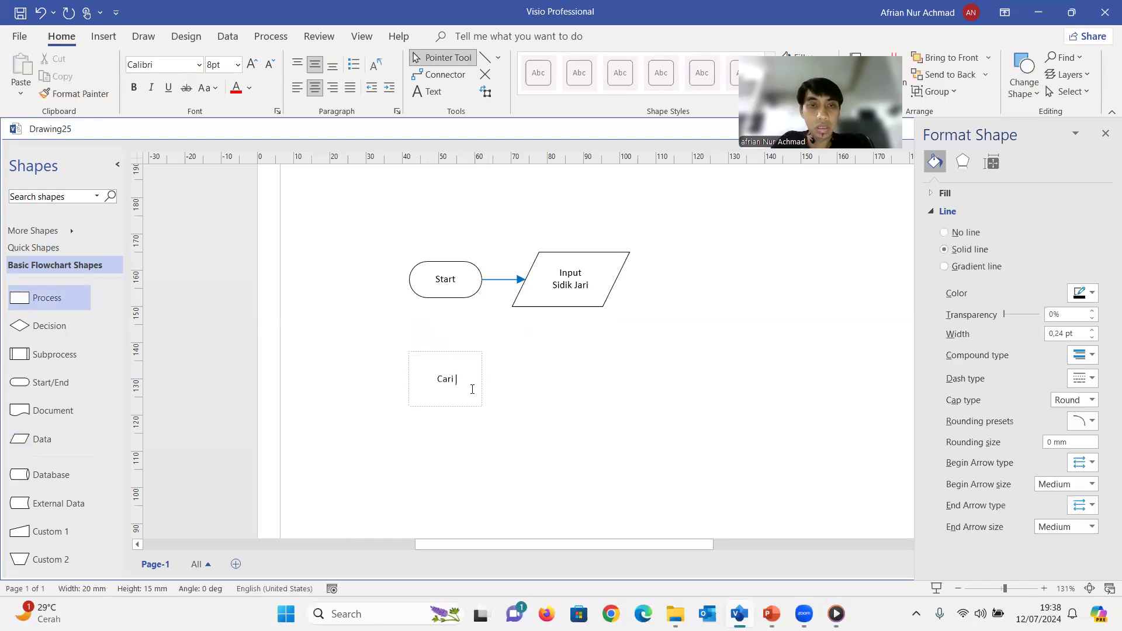
pyautogui.write('i')
pyautogui.press('Return')
pyautogui.write('Ski')
pyautogui.press('BackSpace')
pyautogui.press('BackSpace')
pyautogui.write('idik ')
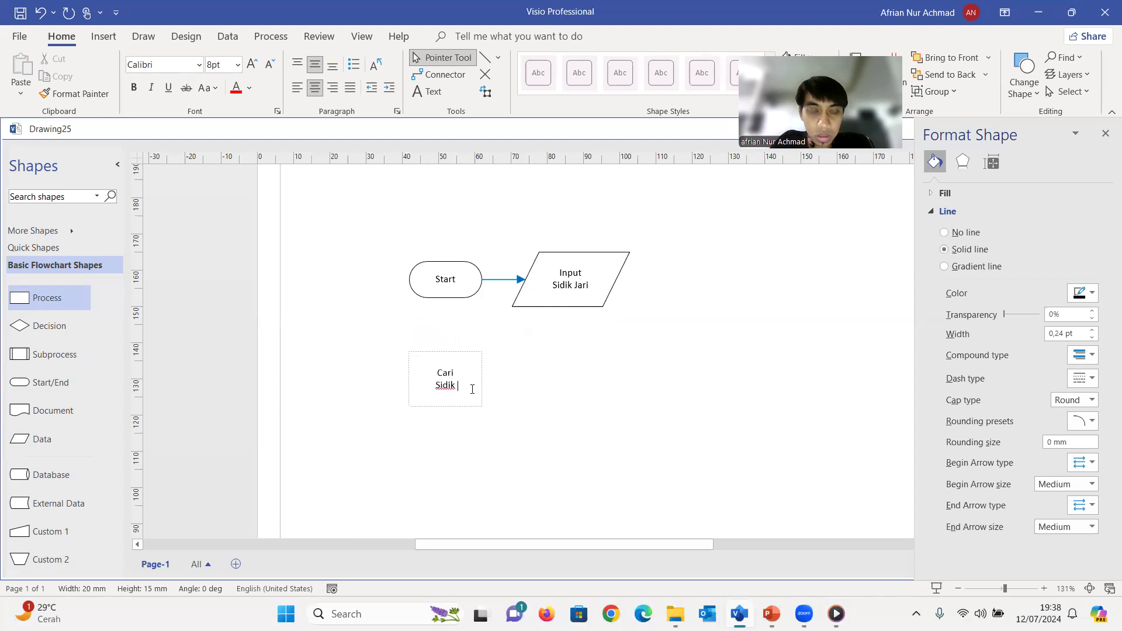
pyautogui.write('Jari')
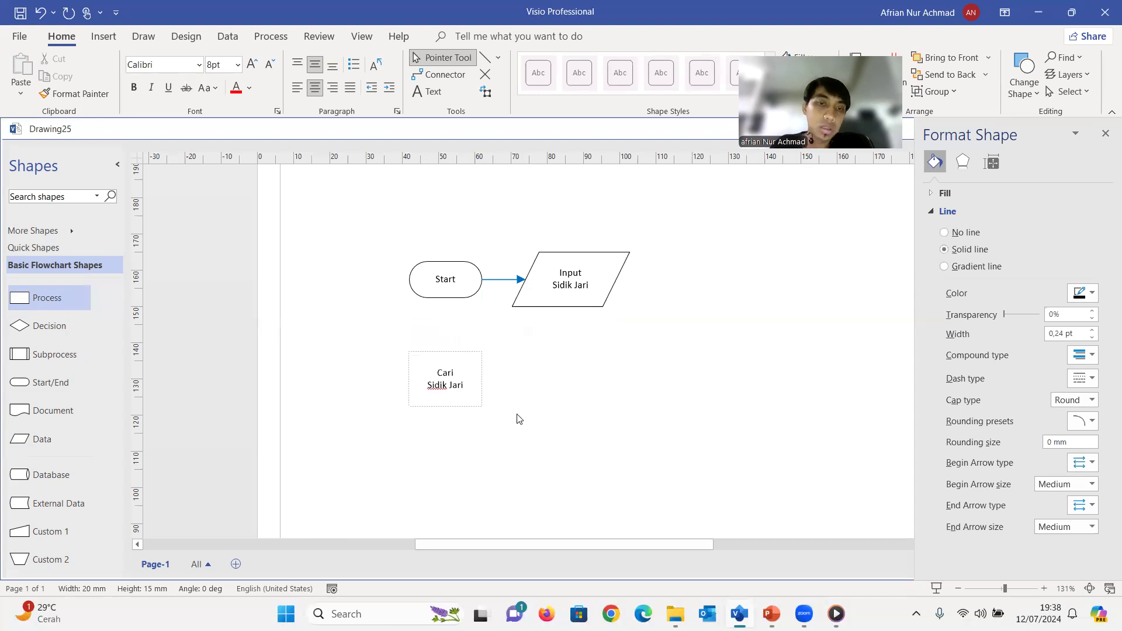
pyautogui.click(517, 419)
# Reduce the height of the Cari Sidik Jari box to about 11.5 mm, keeping its upper edge in place
pyautogui.click(443, 403)
pyautogui.moveTo(446, 407); pyautogui.dragTo(448, 396)
pyautogui.click(459, 417)
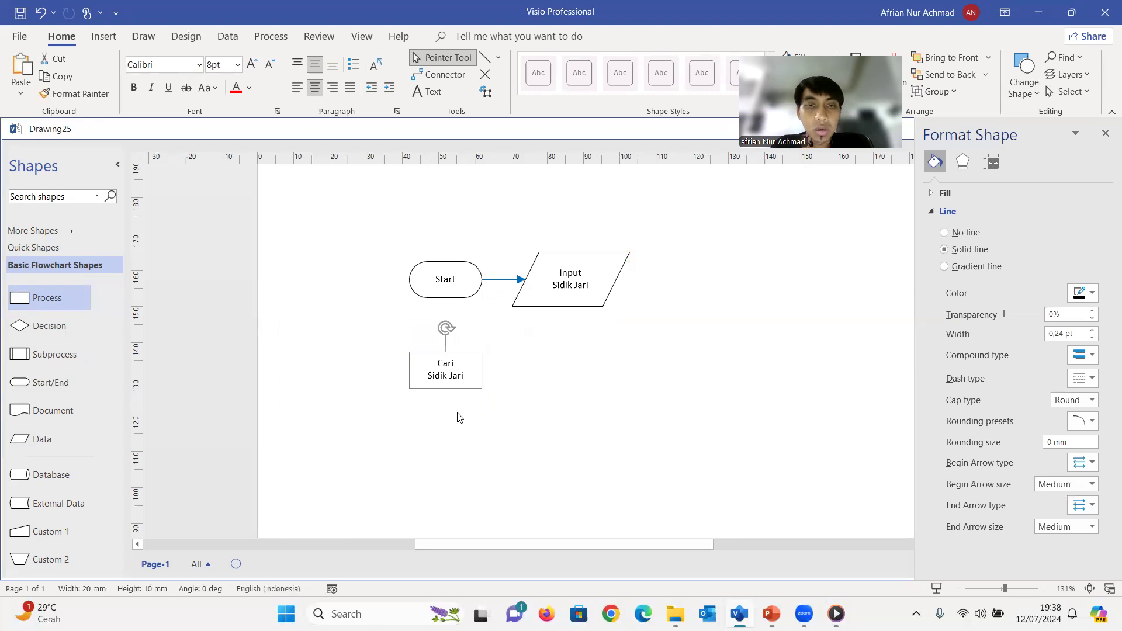
pyautogui.click(460, 358)
pyautogui.moveTo(446, 388); pyautogui.dragTo(450, 393)
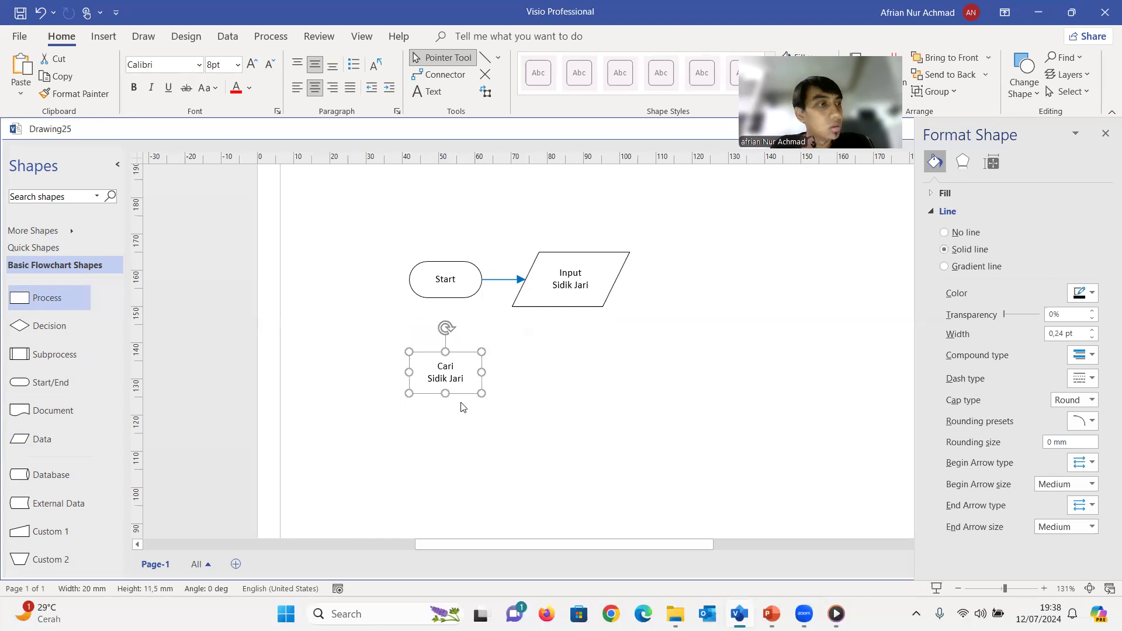
pyautogui.click(572, 416)
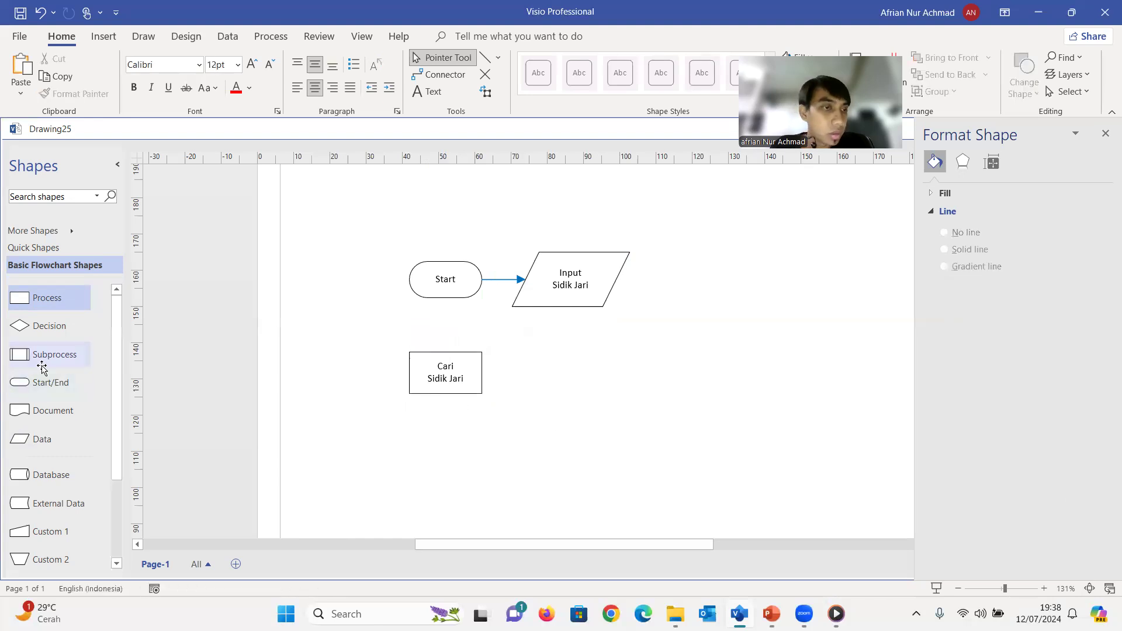
# Place a Database shape to the right of Cari Sidik Jari, level with it, and label it "Database Karyawan" on two lines
pyautogui.moveTo(32, 466); pyautogui.dragTo(549, 376)
pyautogui.doubleClick(544, 383)
pyautogui.write('Database')
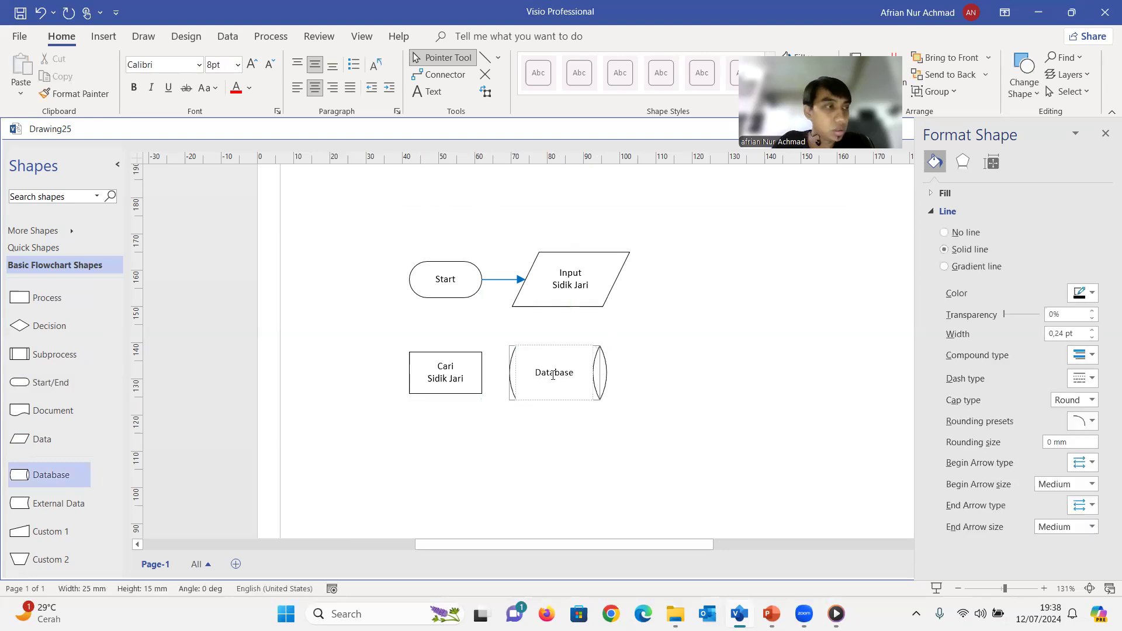
pyautogui.press('Return')
pyautogui.write('Karyawan')
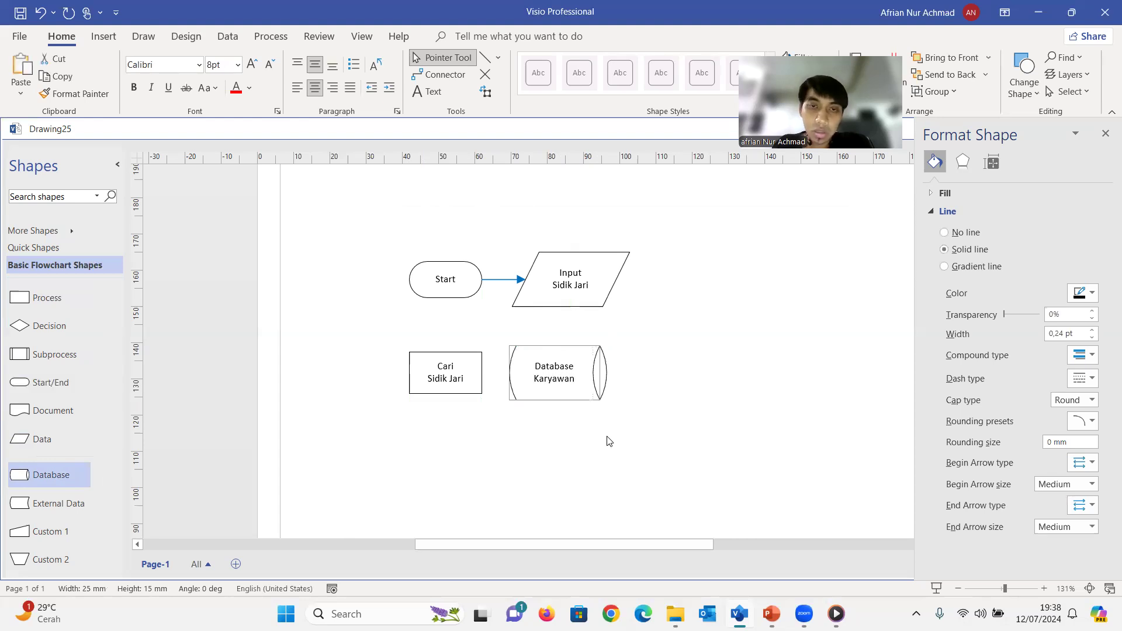
pyautogui.click(444, 337)
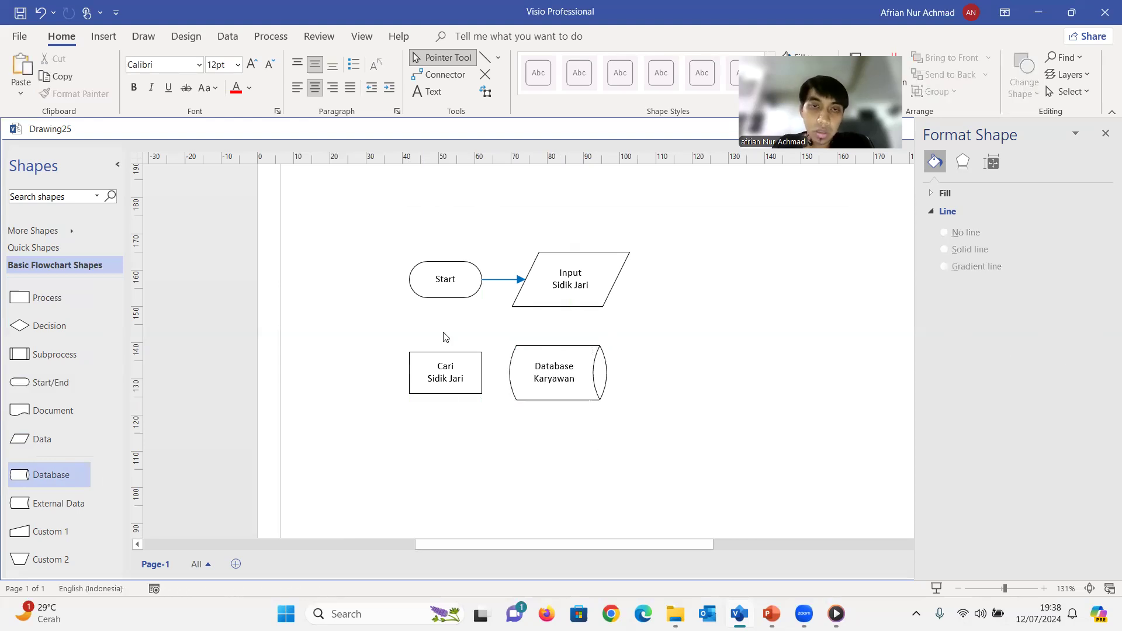
# Duplicate the blue arrow and attach the copy from Cari Sidik Jari's right connection point to Database Karyawan's left one, about 7.5 mm long
pyautogui.click(503, 280)
pyautogui.moveTo(502, 280); pyautogui.dragTo(482, 372)
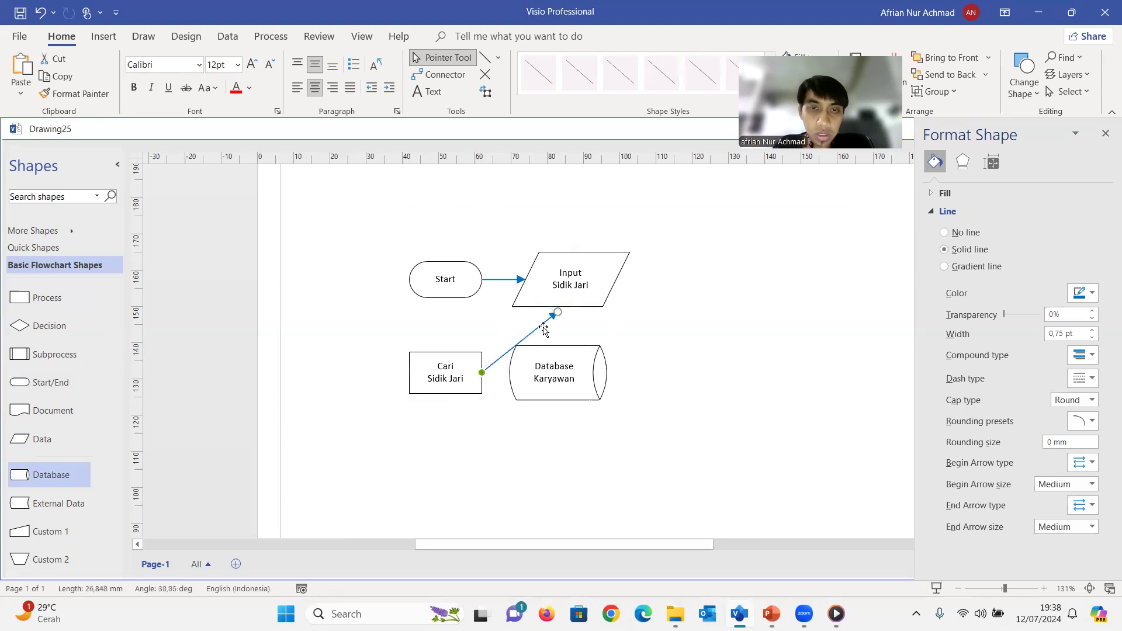
pyautogui.moveTo(556, 313); pyautogui.dragTo(507, 372)
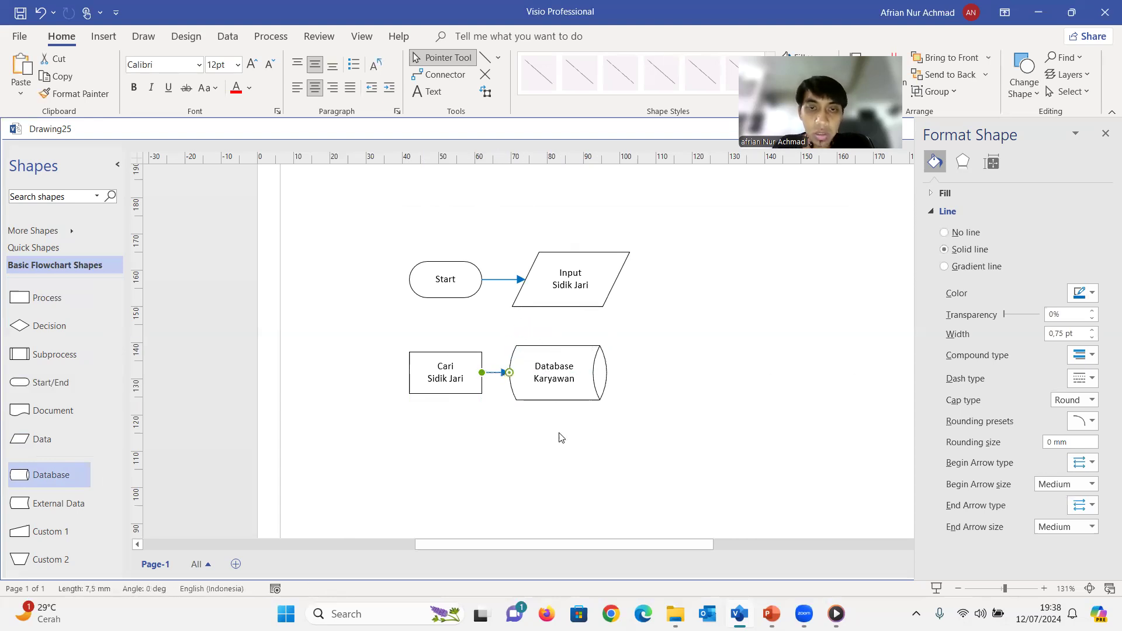
pyautogui.click(632, 418)
# Narrow the Database Karyawan shape to 20 mm wide from its right side, matching the other boxes
pyautogui.click(594, 379)
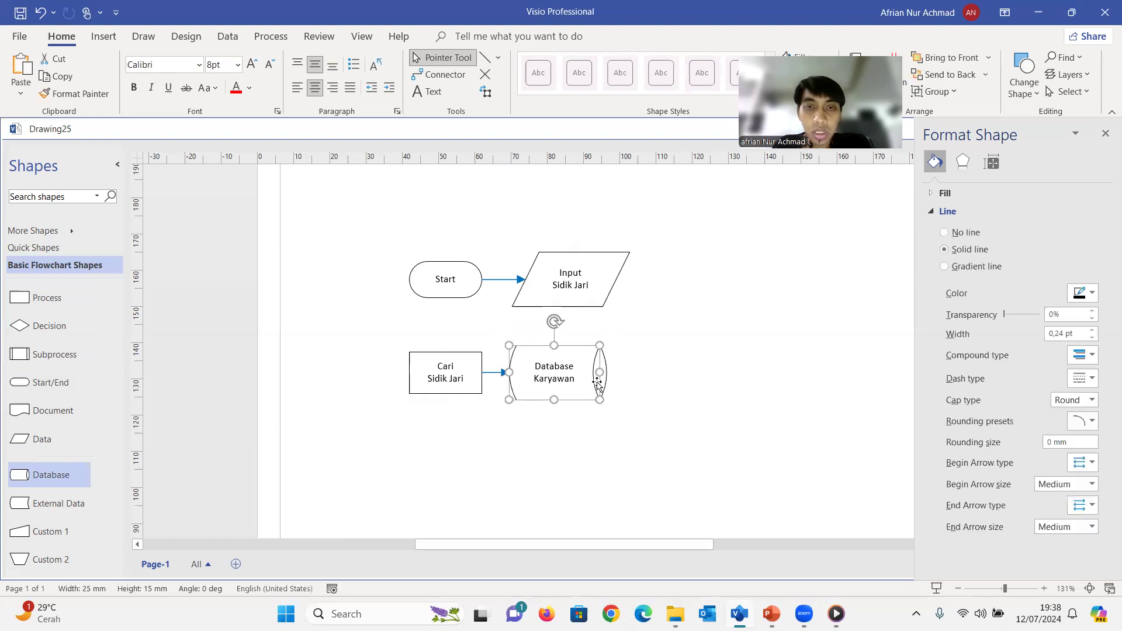
pyautogui.click(662, 397)
pyautogui.click(598, 390)
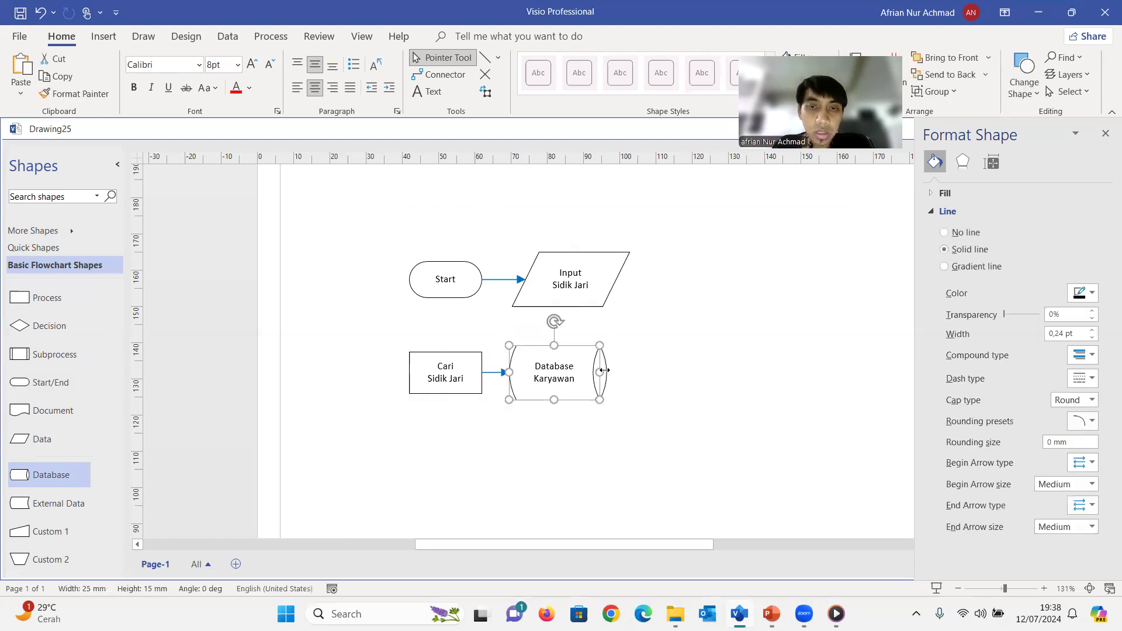
pyautogui.moveTo(597, 373); pyautogui.dragTo(590, 374)
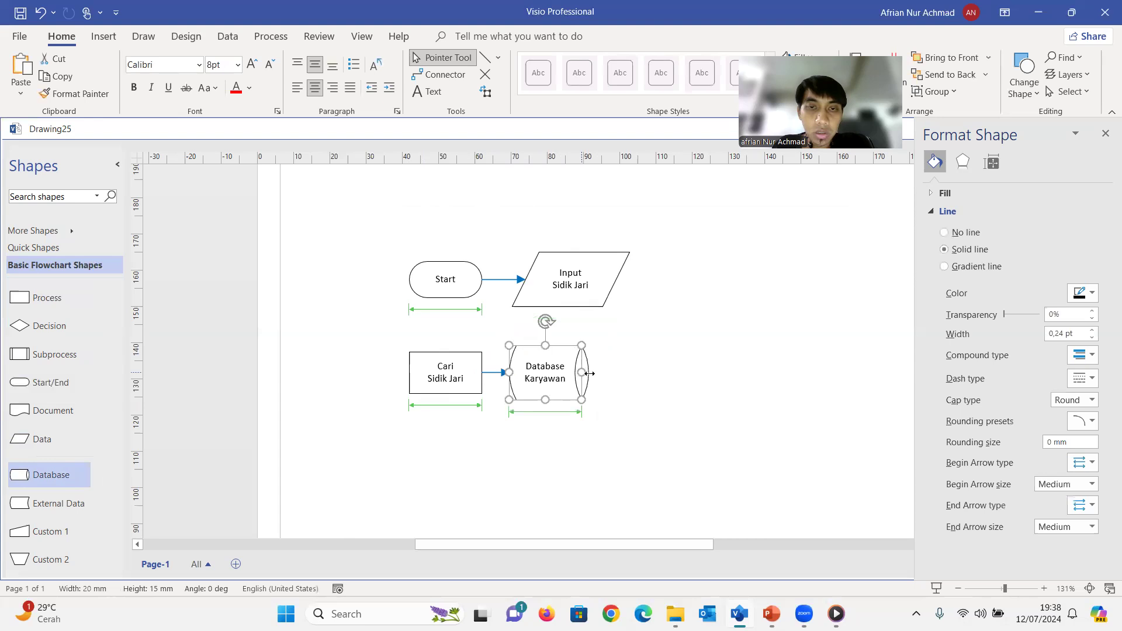
pyautogui.click(634, 397)
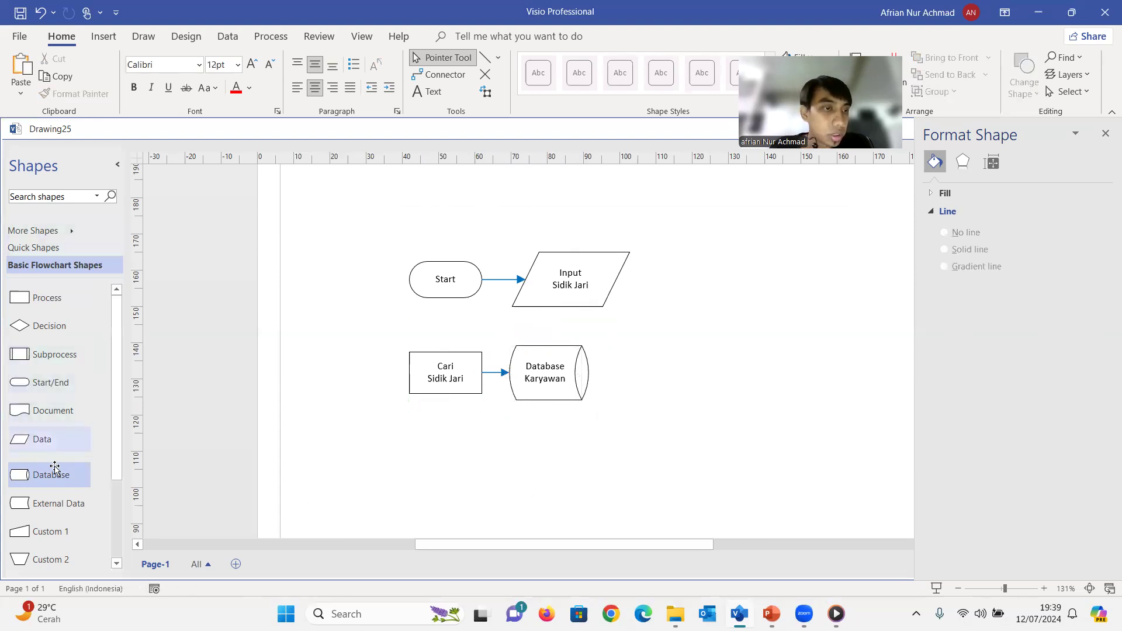
# Place a Decision shape to the right of Database Karyawan, level with it
pyautogui.scroll(-4, 64, 519)
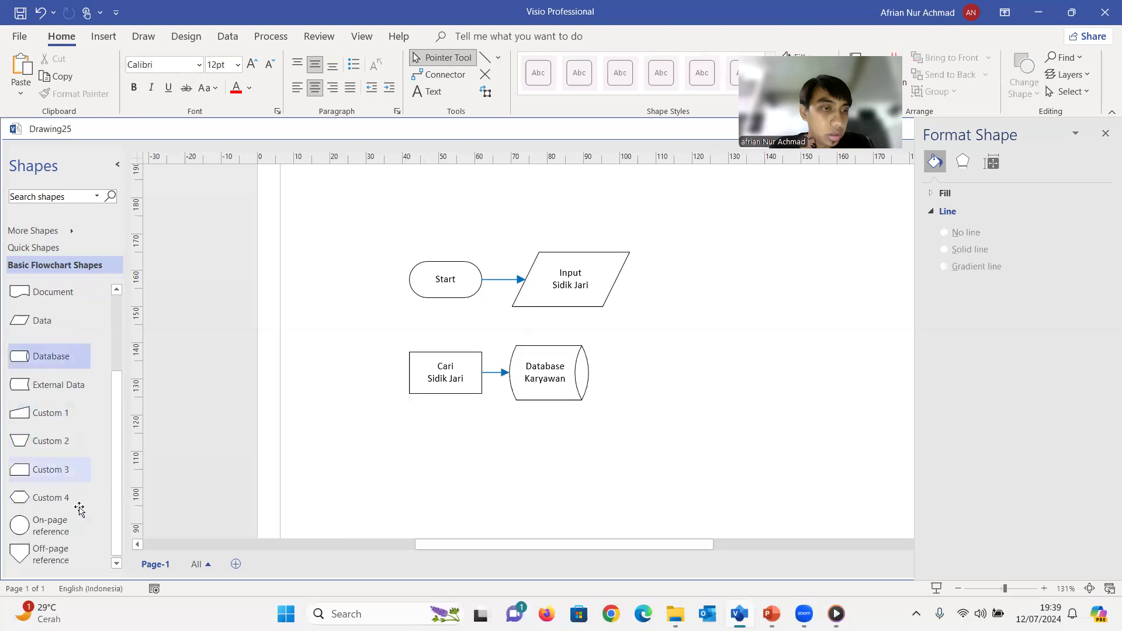
pyautogui.scroll(4, 79, 514)
pyautogui.scroll(1, 79, 513)
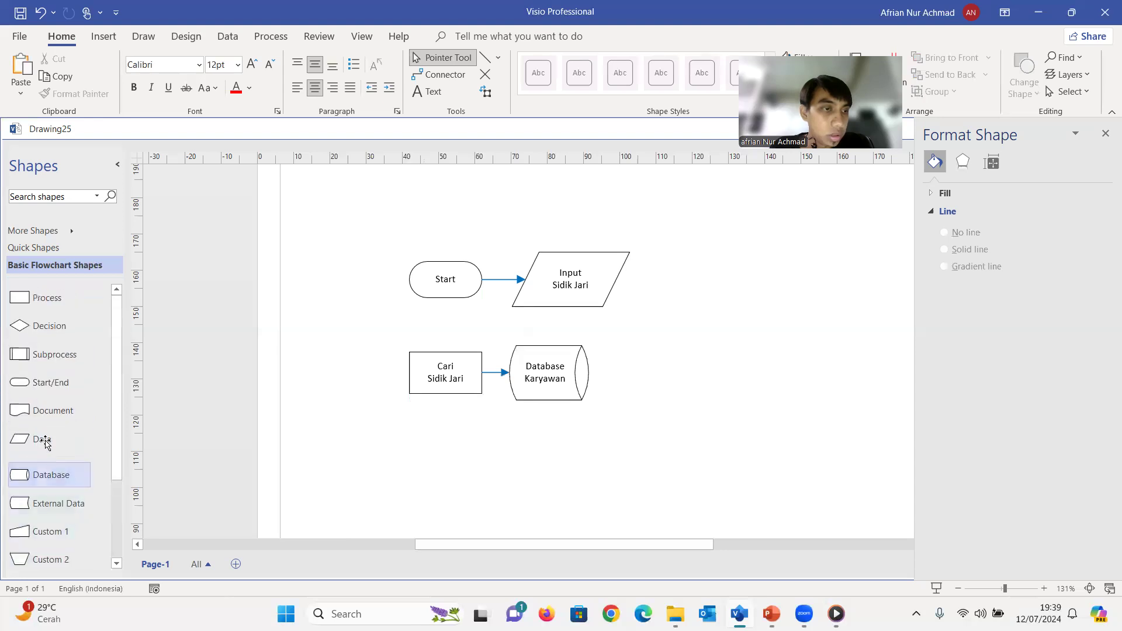
pyautogui.moveTo(49, 325); pyautogui.dragTo(662, 380)
pyautogui.click(589, 408)
# Copy the blue arrow and connect Database Karyawan's right side to the left corner of the Decision shape
pyautogui.click(493, 372)
pyautogui.hotkey('ctrl', 'c')
pyautogui.hotkey('ctrl', 'v')
pyautogui.moveTo(514, 404); pyautogui.dragTo(590, 372)
pyautogui.moveTo(544, 403); pyautogui.dragTo(665, 378)
pyautogui.click(654, 378)
pyautogui.click(687, 422)
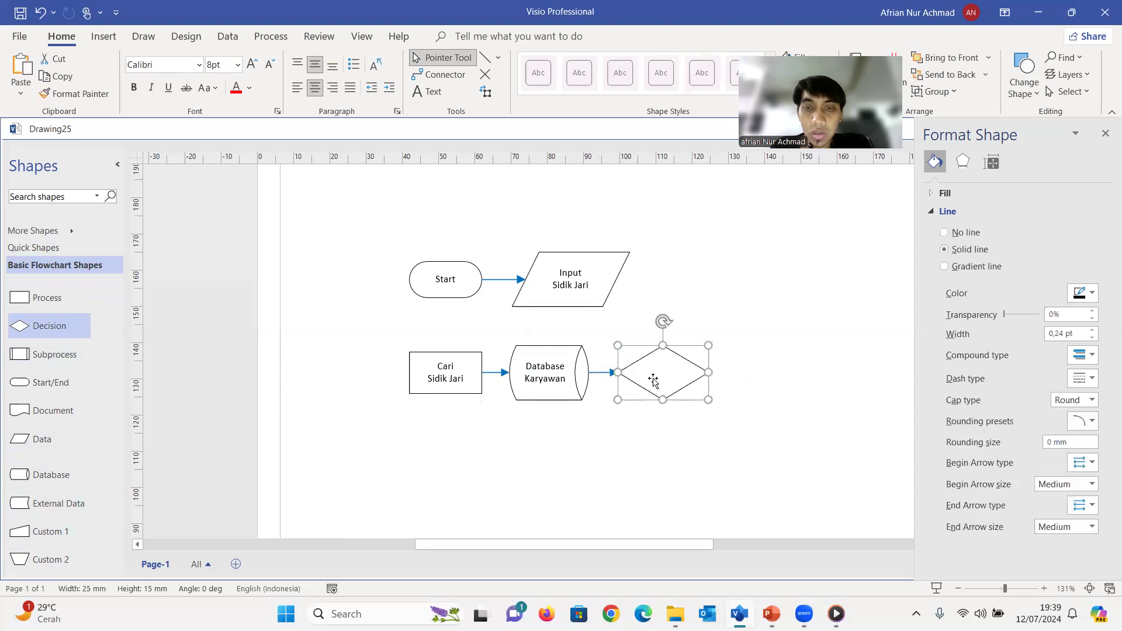
# Label the Decision shape "Data Tersedia?" on two lines, breaking after "Data"
pyautogui.doubleClick(649, 376)
pyautogui.write('Data')
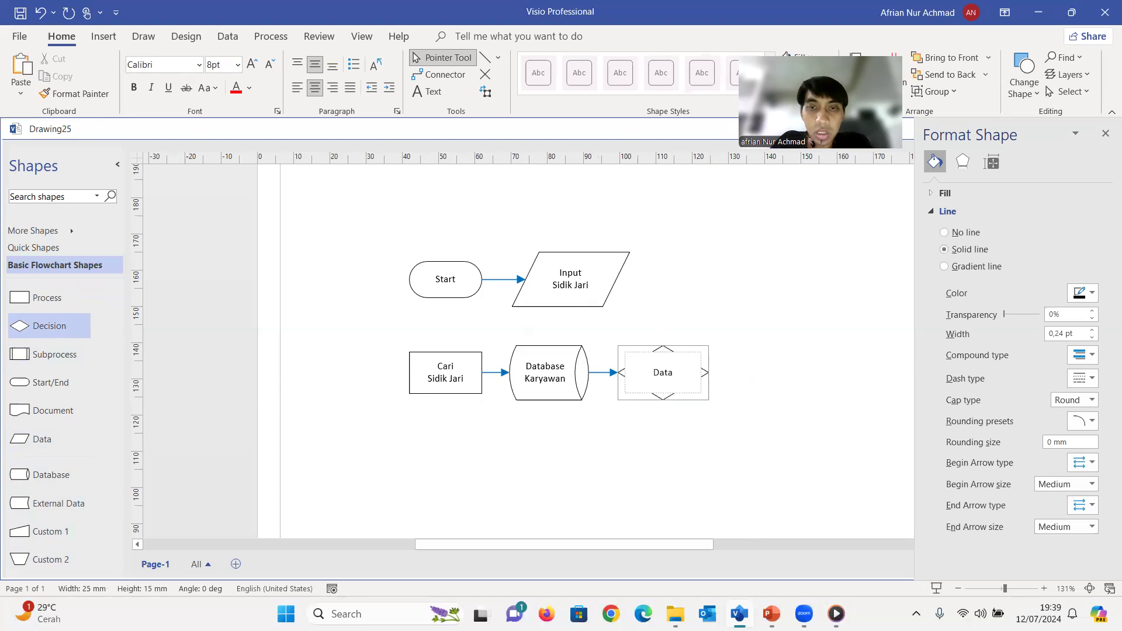
pyautogui.press('Return')
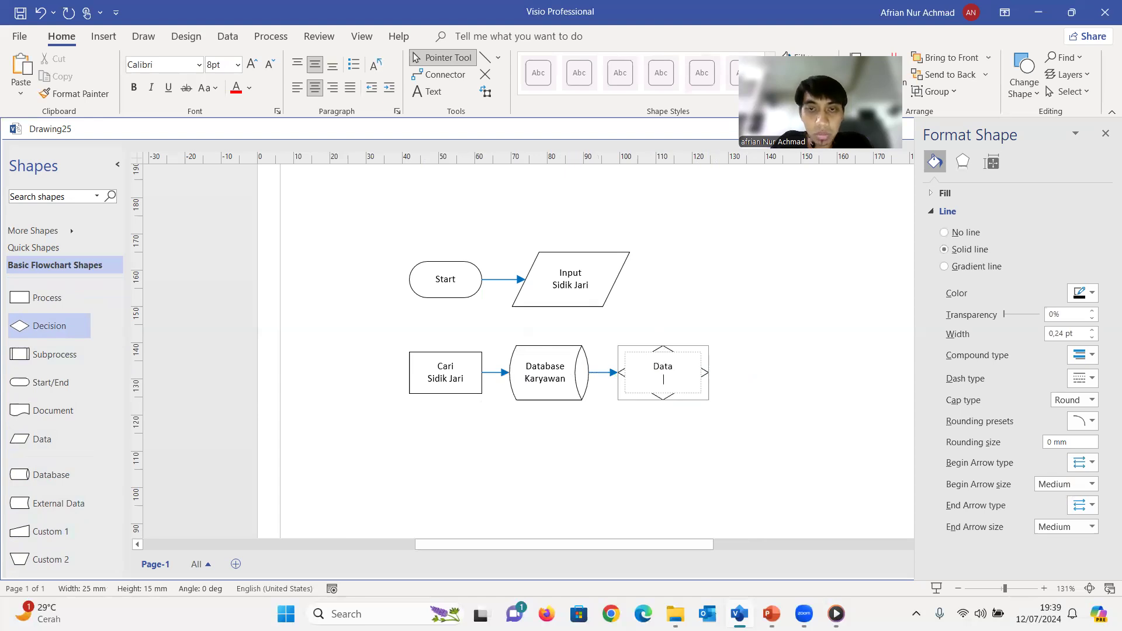
pyautogui.write('Tersed')
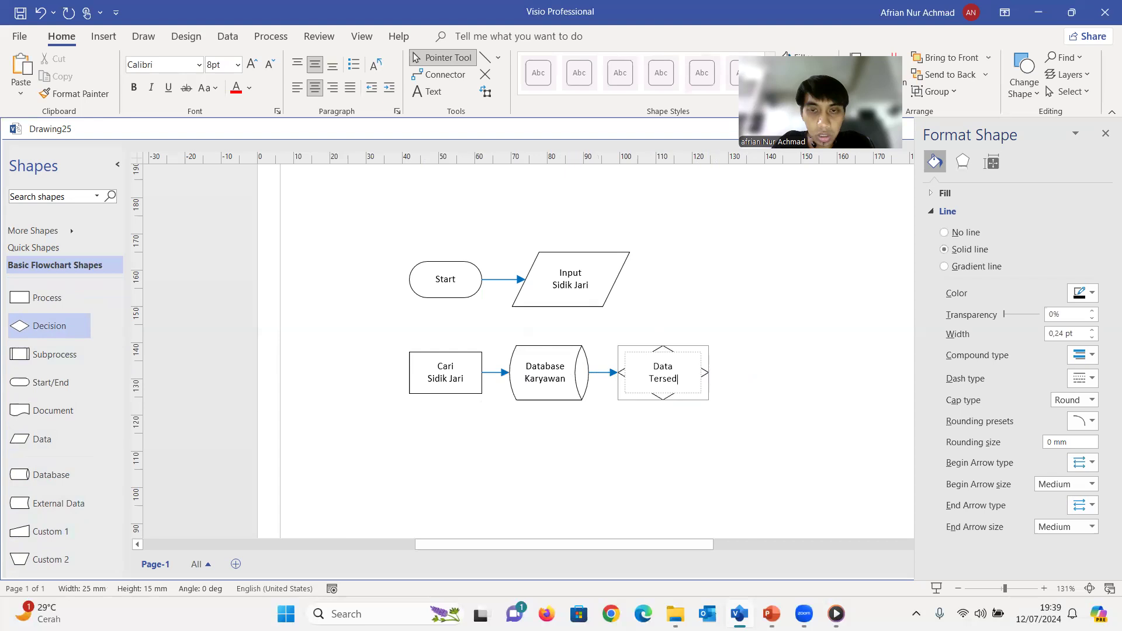
pyautogui.write('ia?')
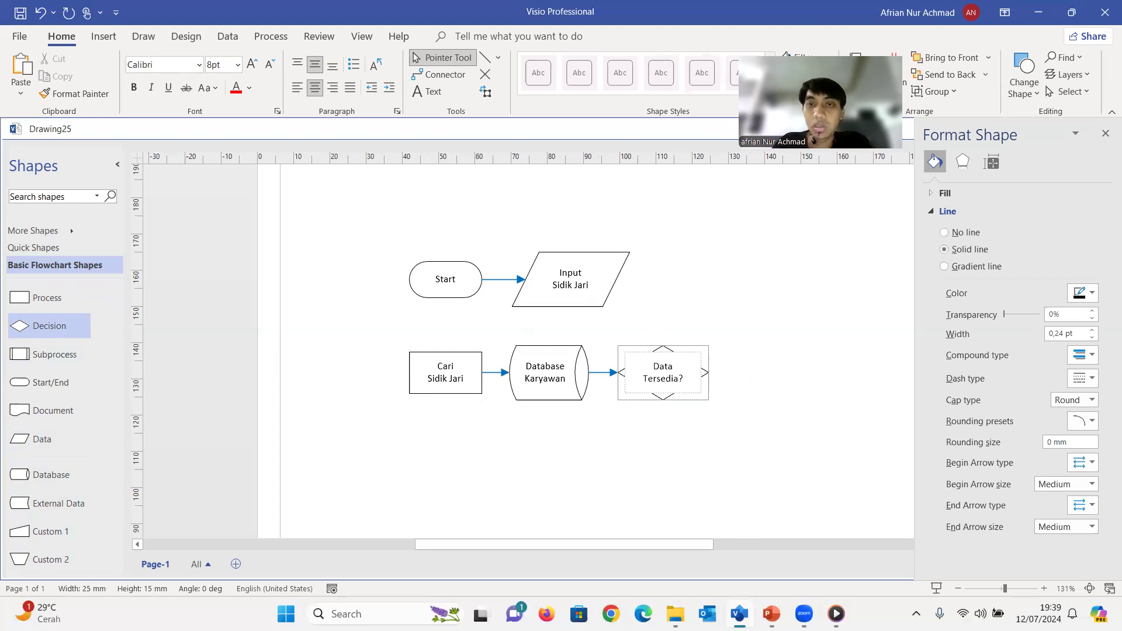
pyautogui.click(743, 397)
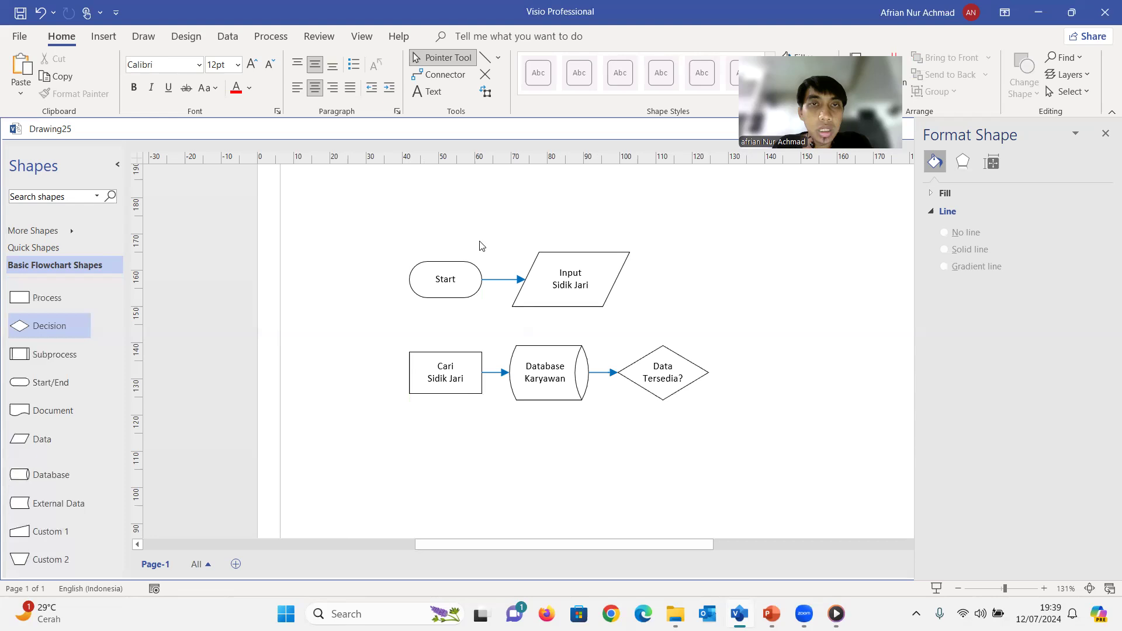
# Connect the top corner of the Data Tersedia? decision to the right side of Input Sidik Jari and label the connector "Tidak"
pyautogui.click(421, 73)
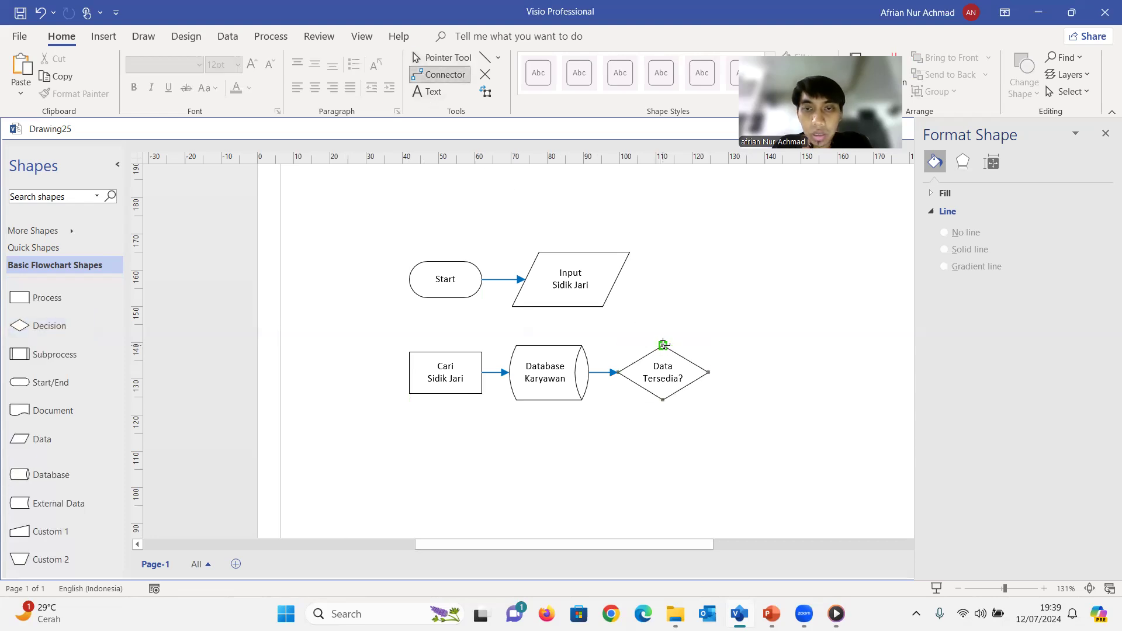
pyautogui.moveTo(663, 347); pyautogui.dragTo(616, 280)
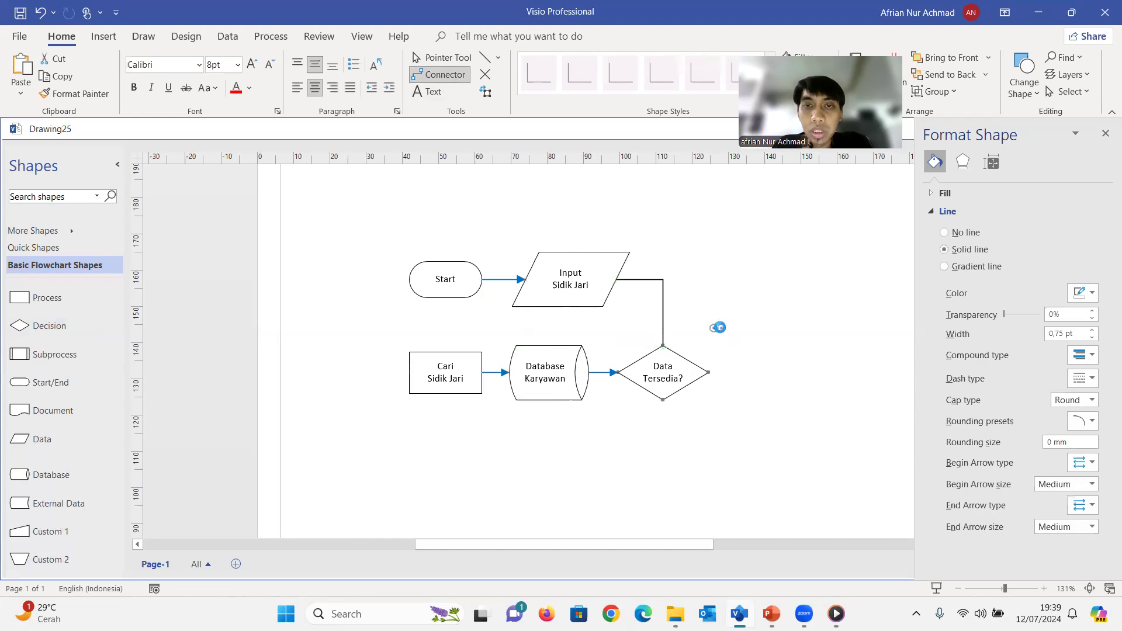
pyautogui.doubleClick(651, 280)
pyautogui.write('Tidak')
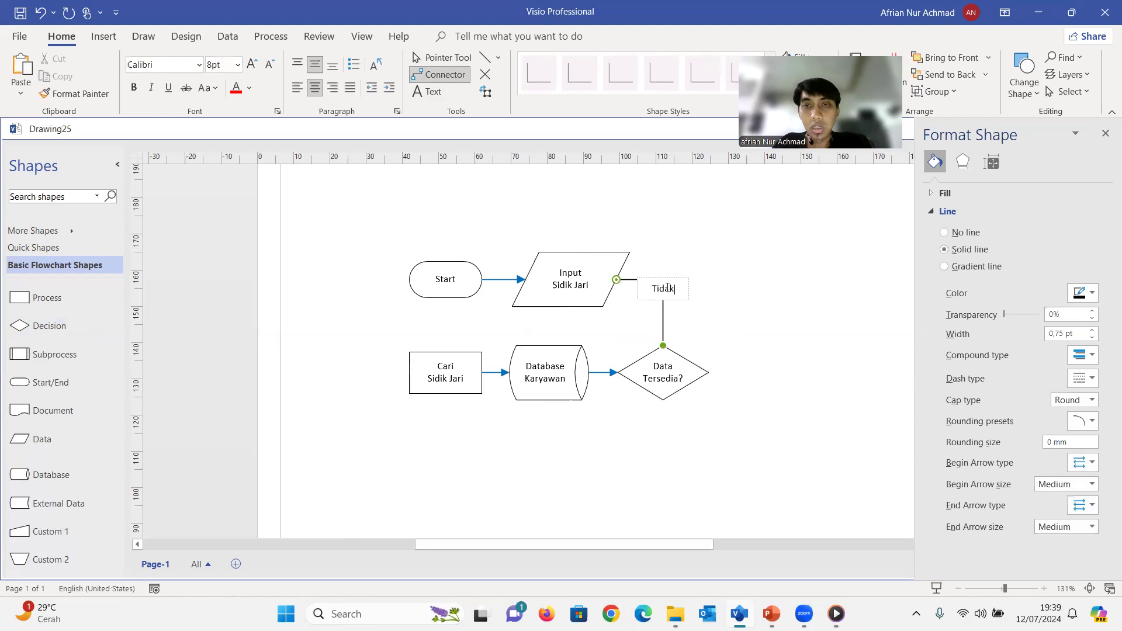
# Set the font size of the connector's "Tidak" label to 9 pt
pyautogui.doubleClick(667, 287)
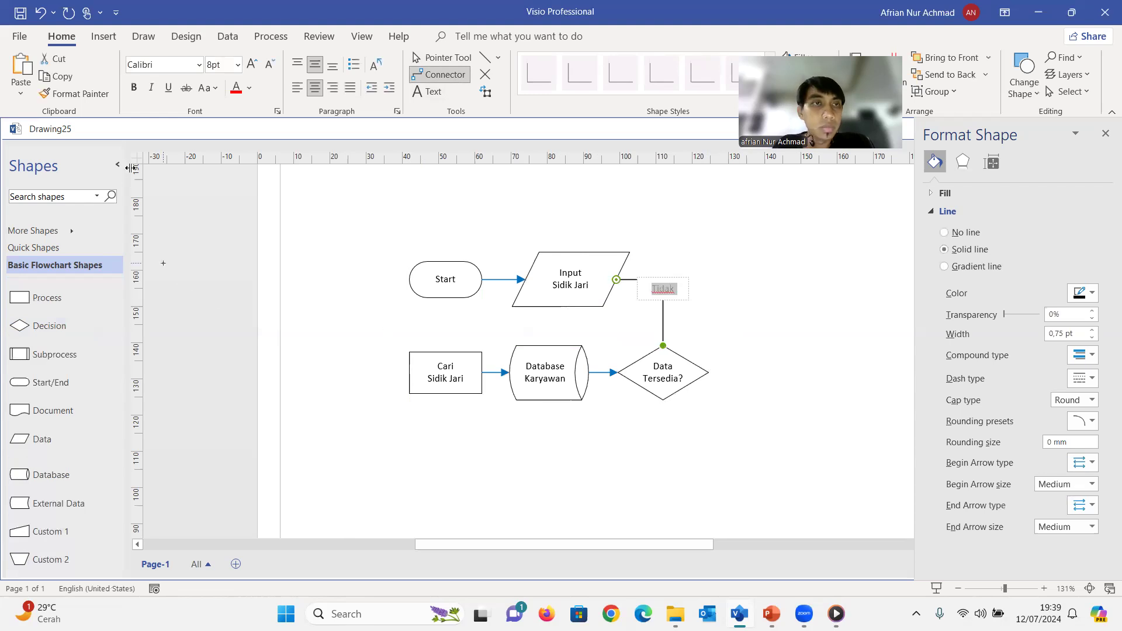
pyautogui.click(209, 68)
pyautogui.write('9')
pyautogui.press('Return')
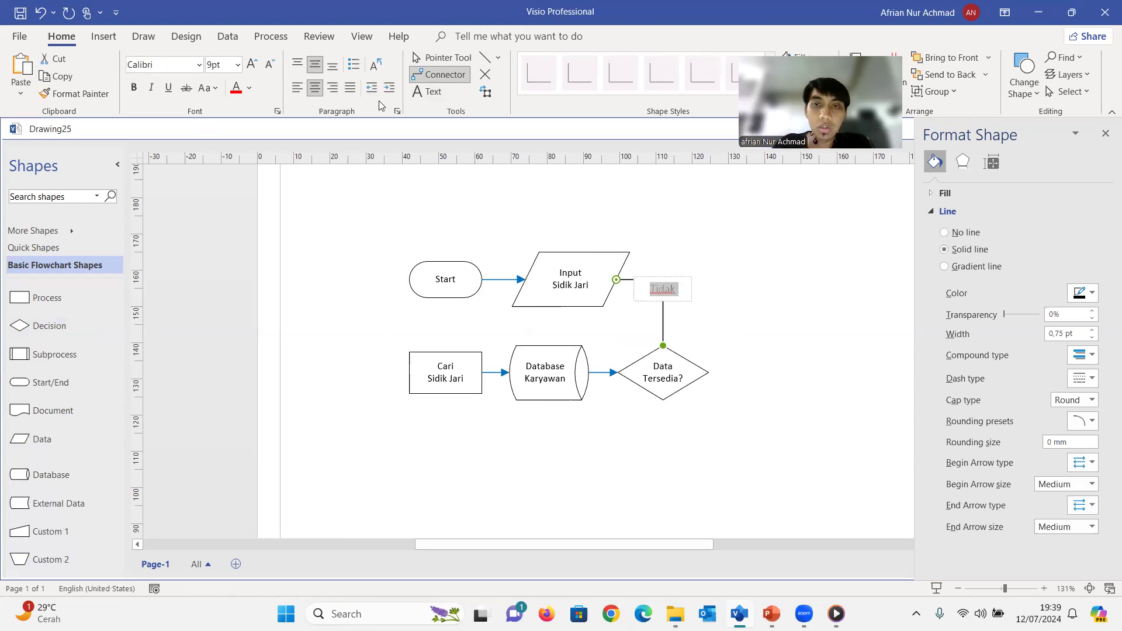
# Check the font size of the text in the Input Sidik Jari shape
pyautogui.click(565, 294)
pyautogui.click(567, 283)
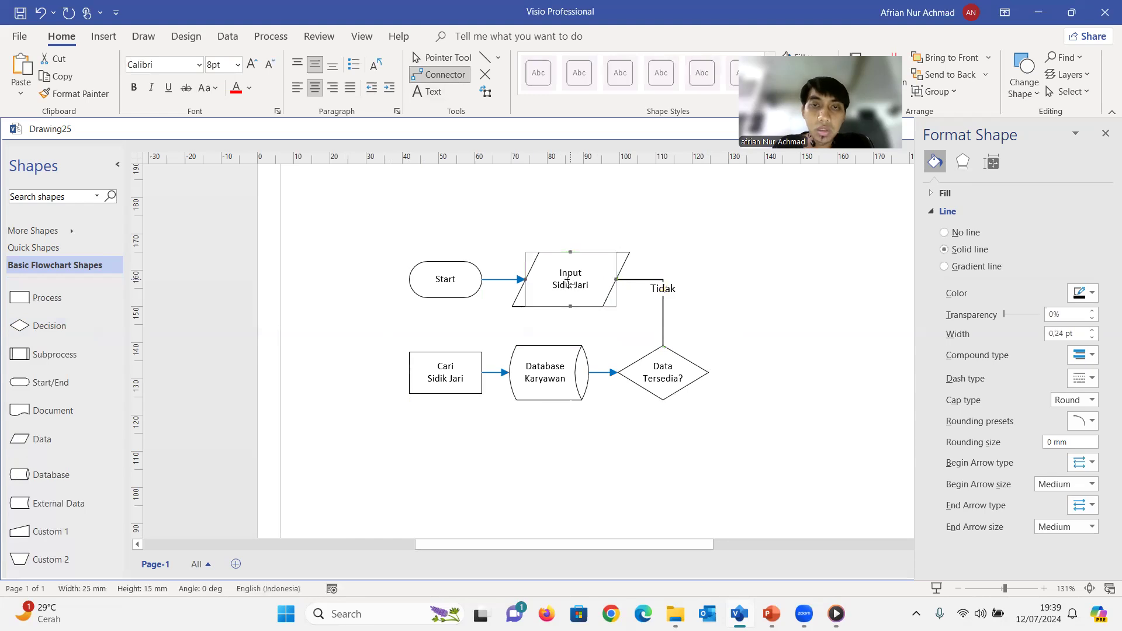
pyautogui.doubleClick(566, 274)
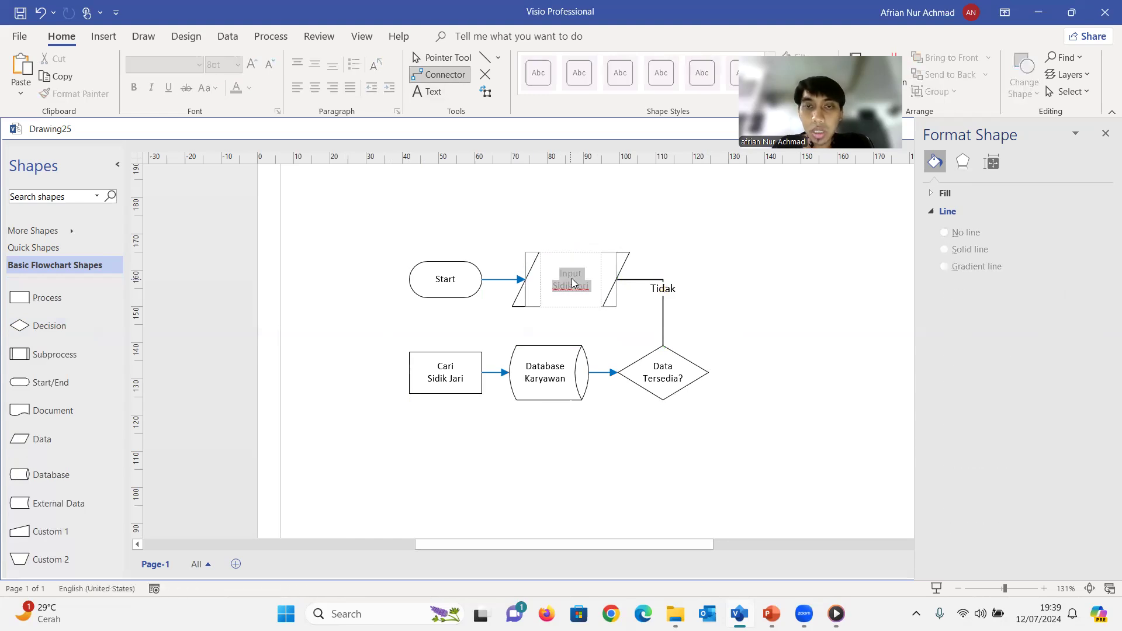
pyautogui.click(228, 66)
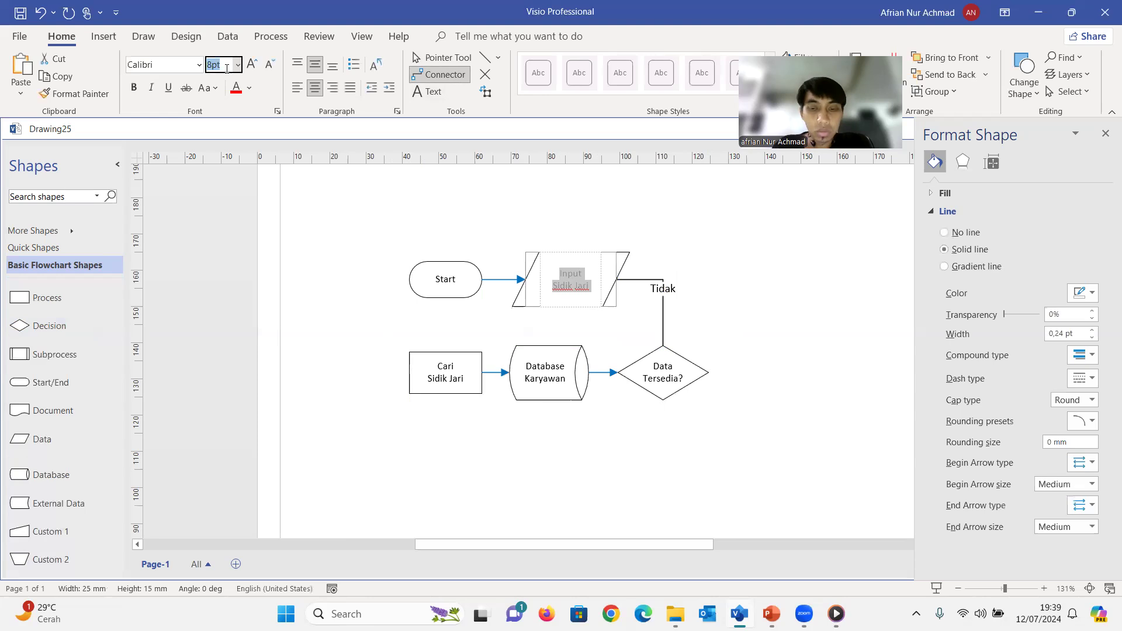
pyautogui.click(720, 376)
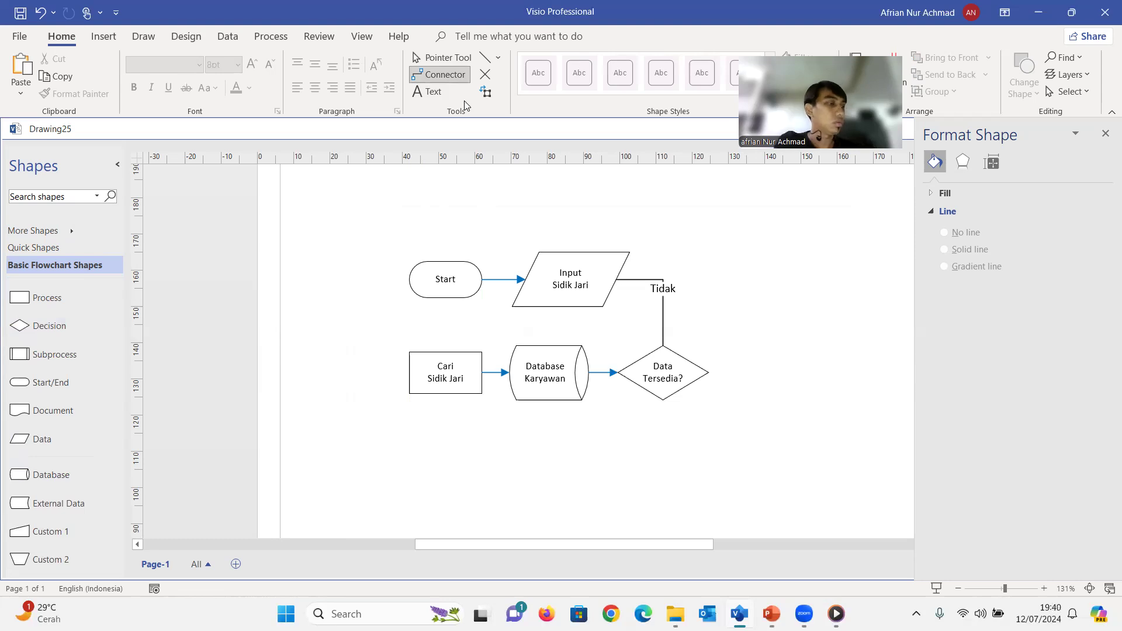
pyautogui.press('super+w')
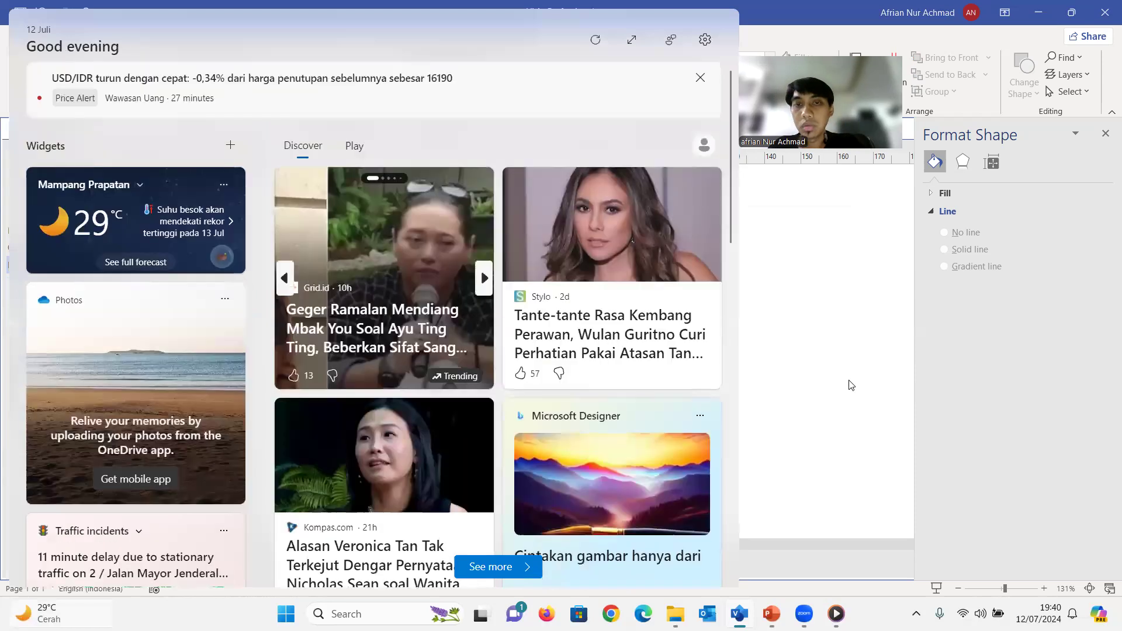
pyautogui.click(822, 313)
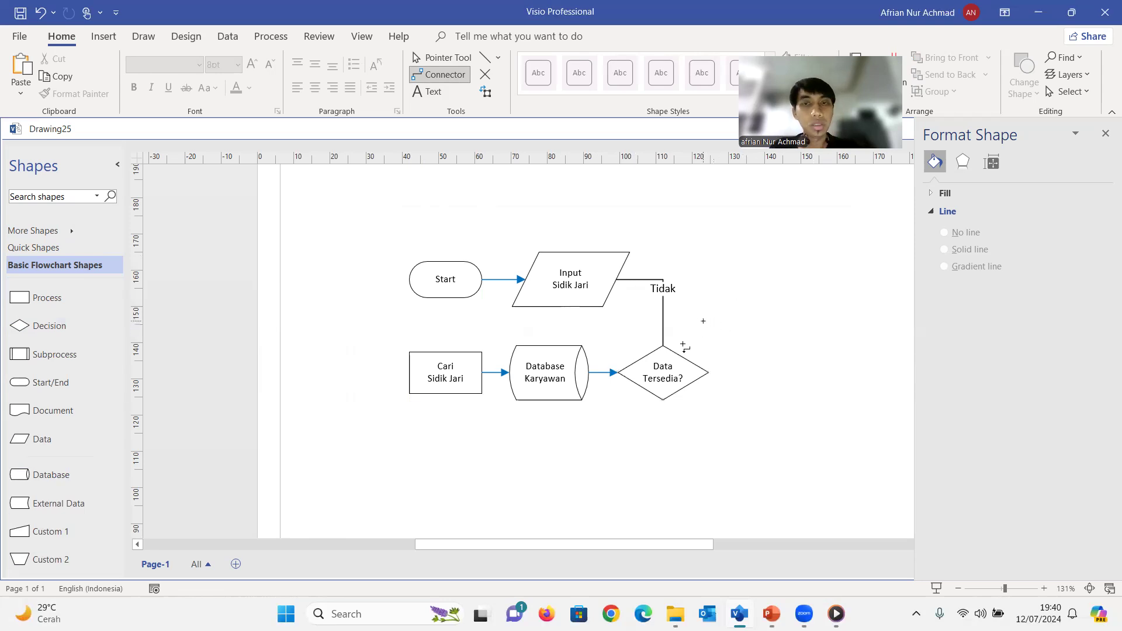
# Colour the Tidak connector blue and give it end arrow type 04, pointing at Input Sidik Jari
pyautogui.click(663, 292)
pyautogui.click(780, 394)
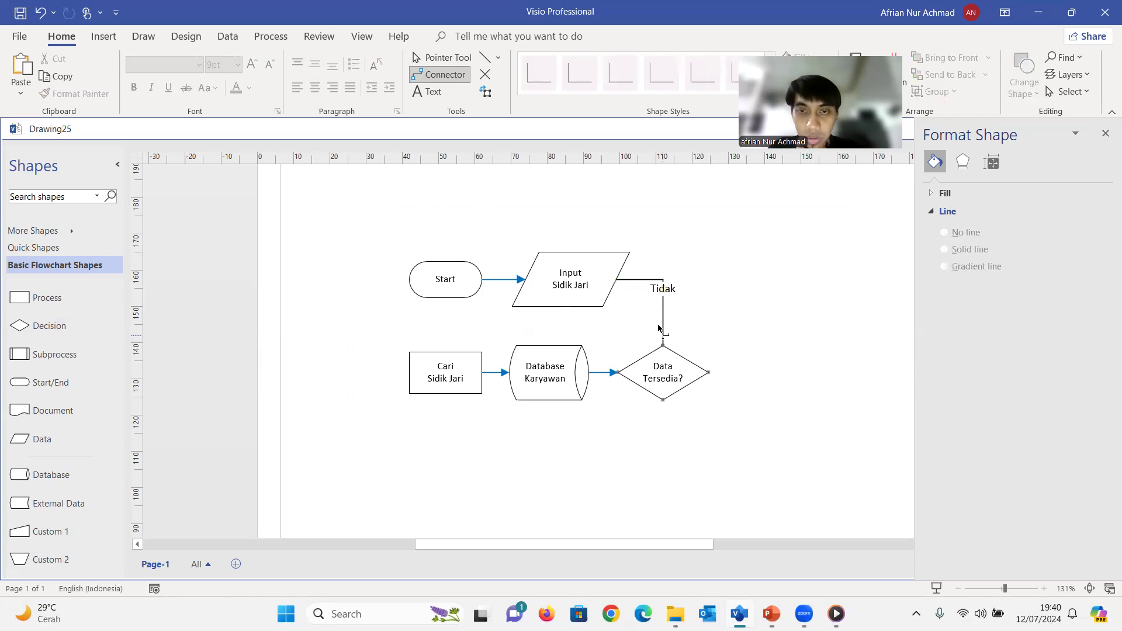
pyautogui.click(666, 325)
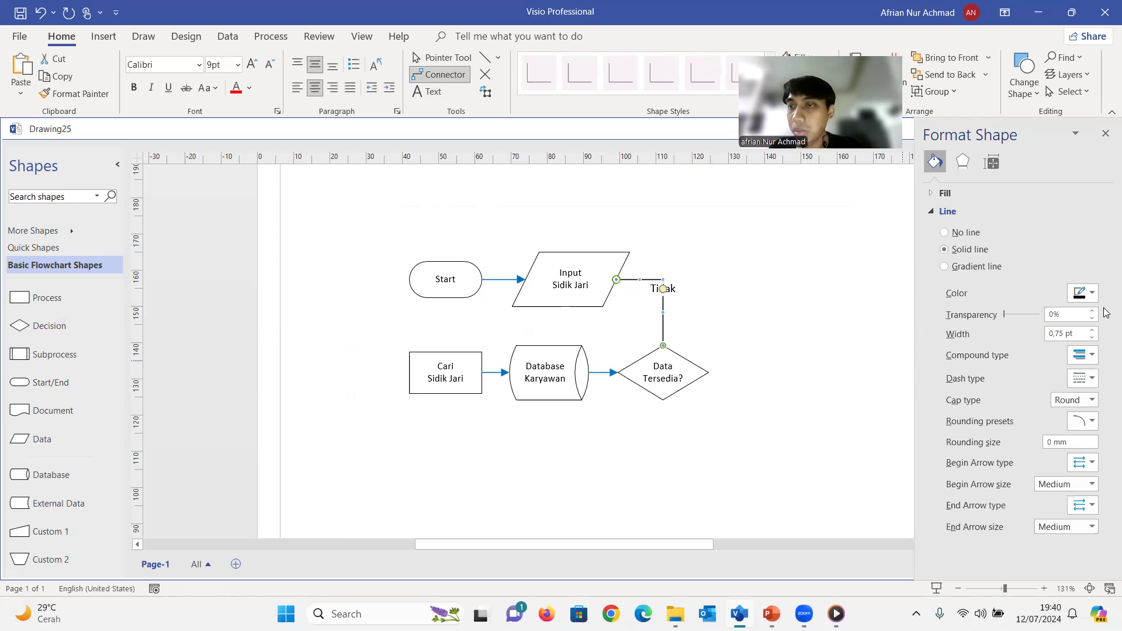
pyautogui.click(1089, 356)
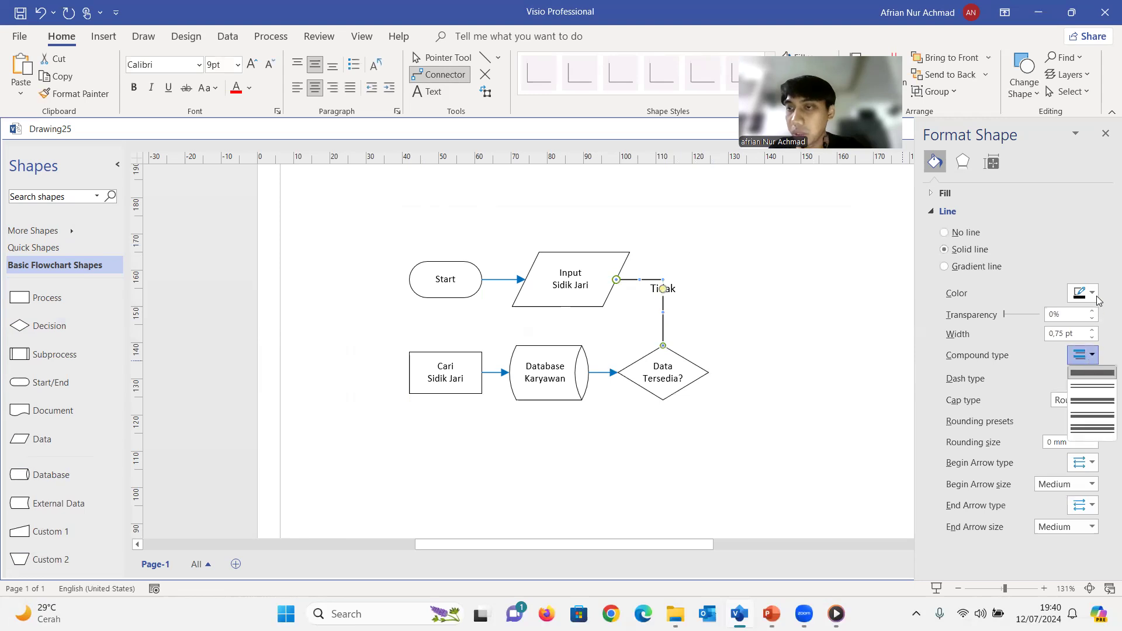
pyautogui.click(1091, 293)
pyautogui.click(1091, 472)
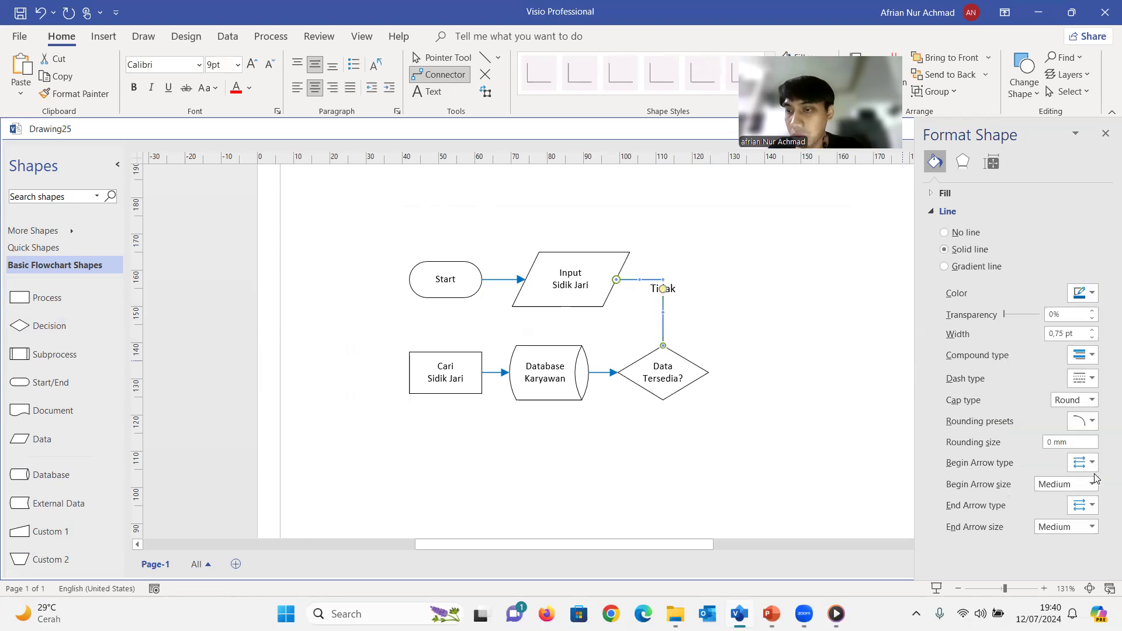
pyautogui.click(1091, 506)
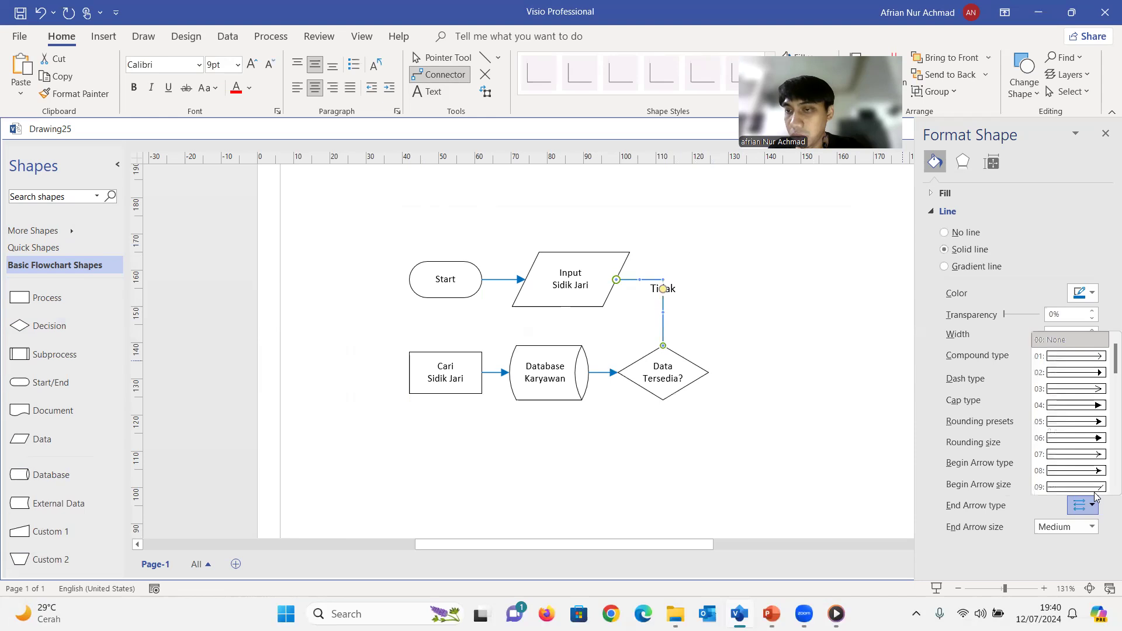
pyautogui.click(1096, 407)
pyautogui.click(771, 389)
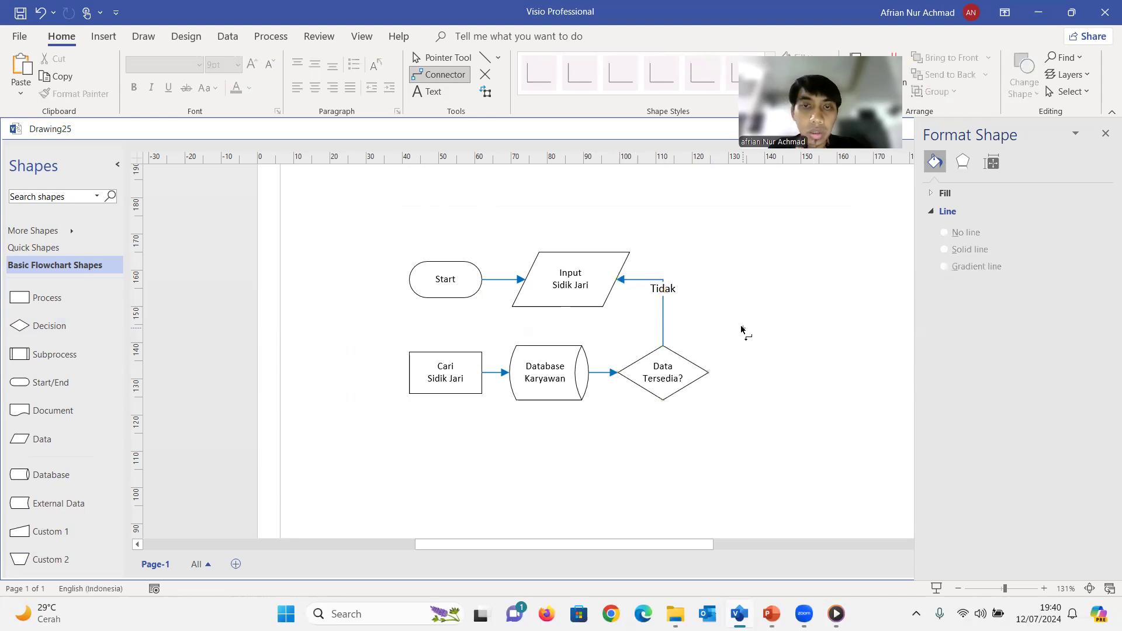
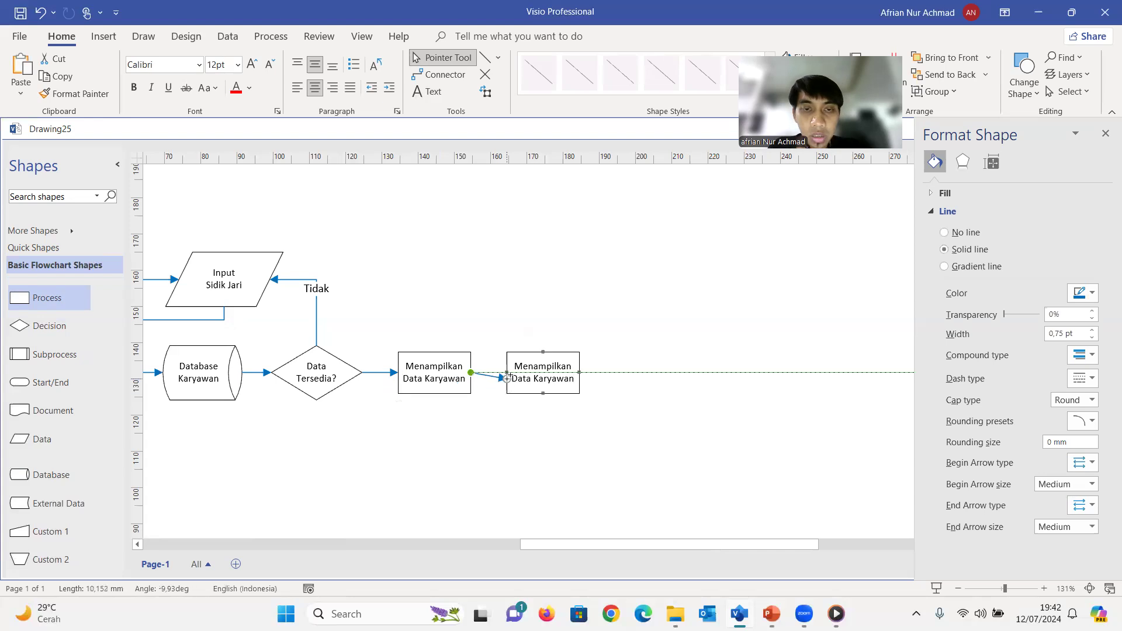
# Relabel the process after Menampilkan Data Karyawan as "Simpan Data Absensi", split over two lines
pyautogui.click(517, 438)
pyautogui.doubleClick(532, 369)
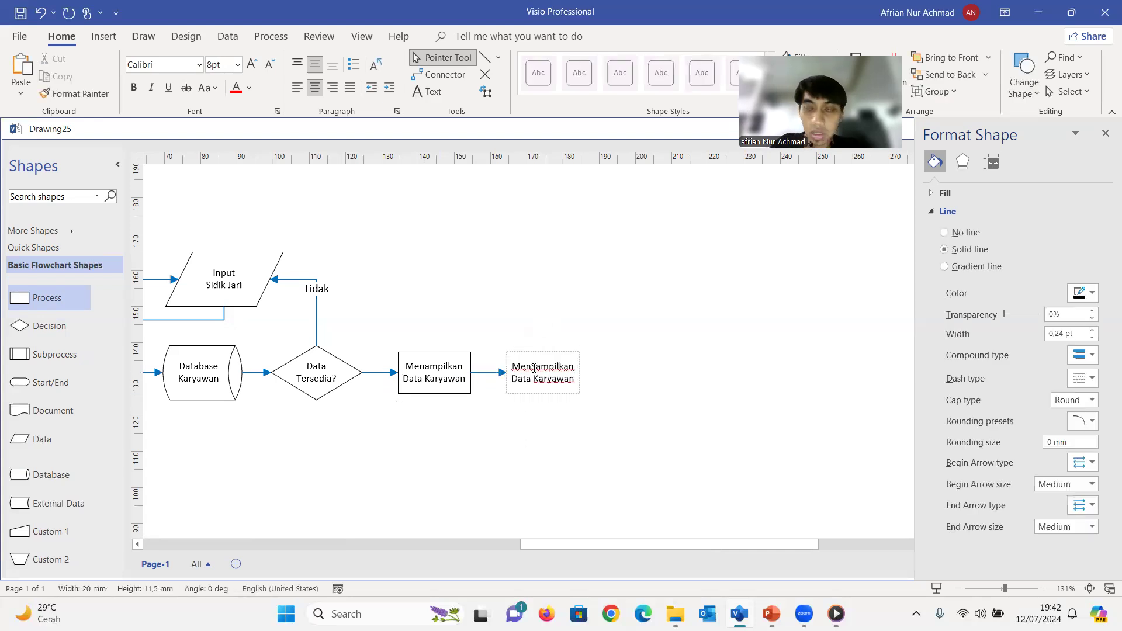
pyautogui.write('Simb')
pyautogui.hotkey('ctrl', 'a')
pyautogui.write('sim')
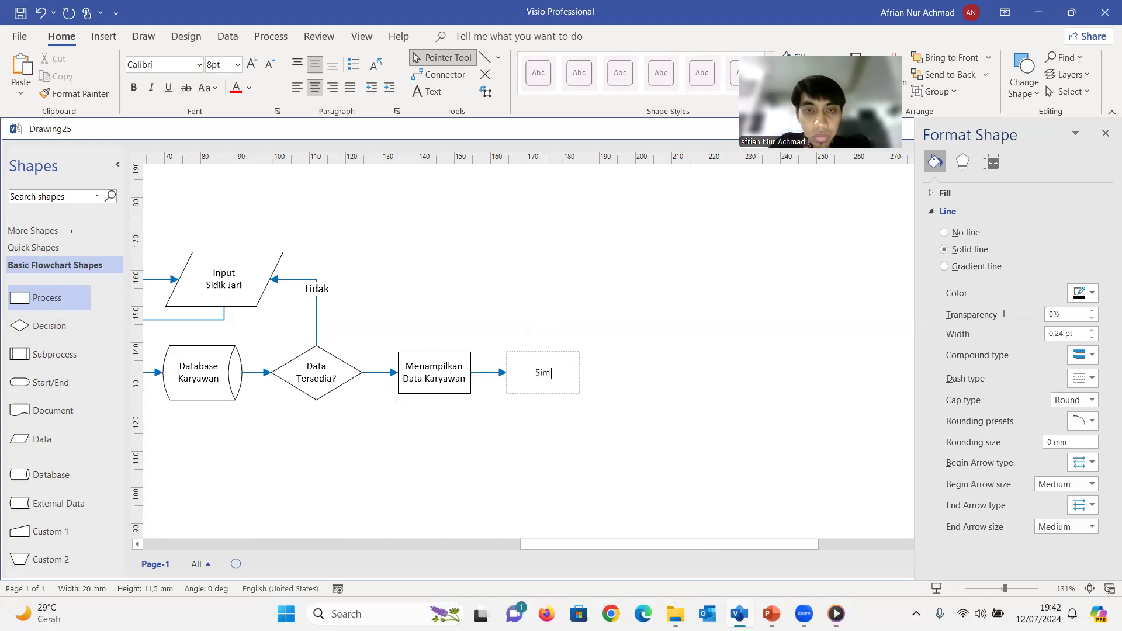
pyautogui.write('pan Data')
pyautogui.press('BackSpace')
pyautogui.press('BackSpace')
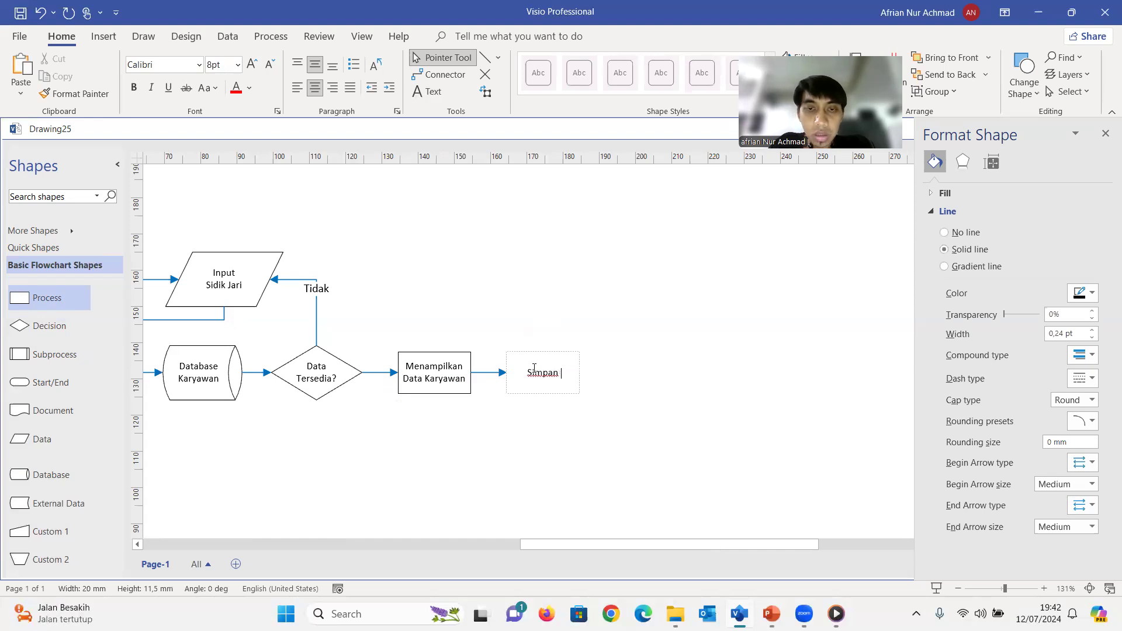
pyautogui.write('n')
pyautogui.press('Return')
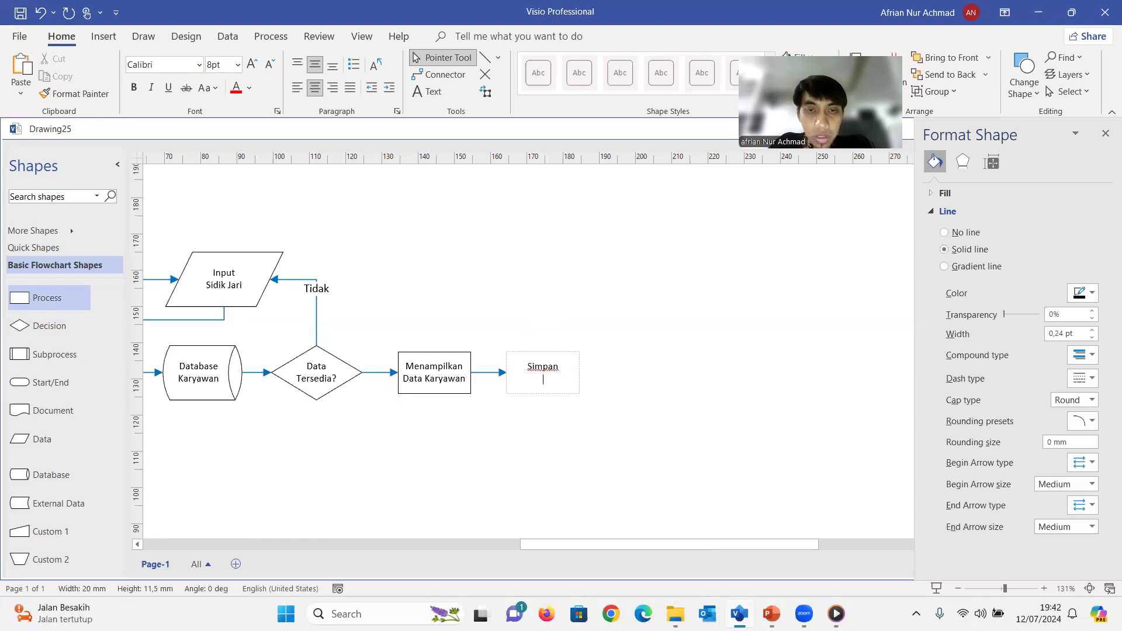
pyautogui.write('Data Absensi')
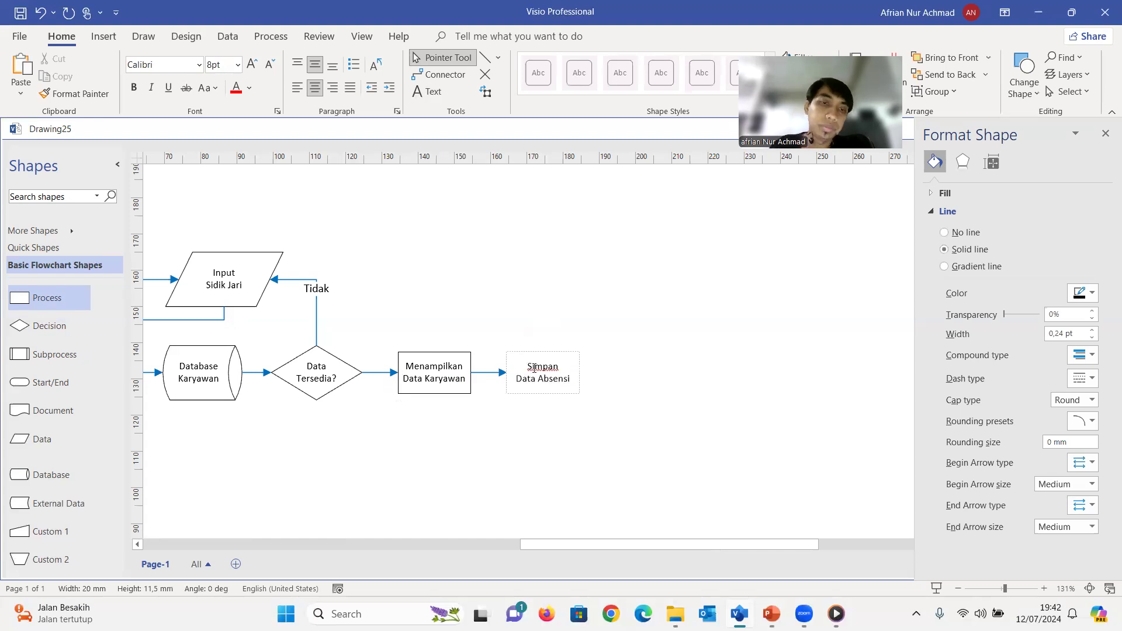
pyautogui.click(487, 432)
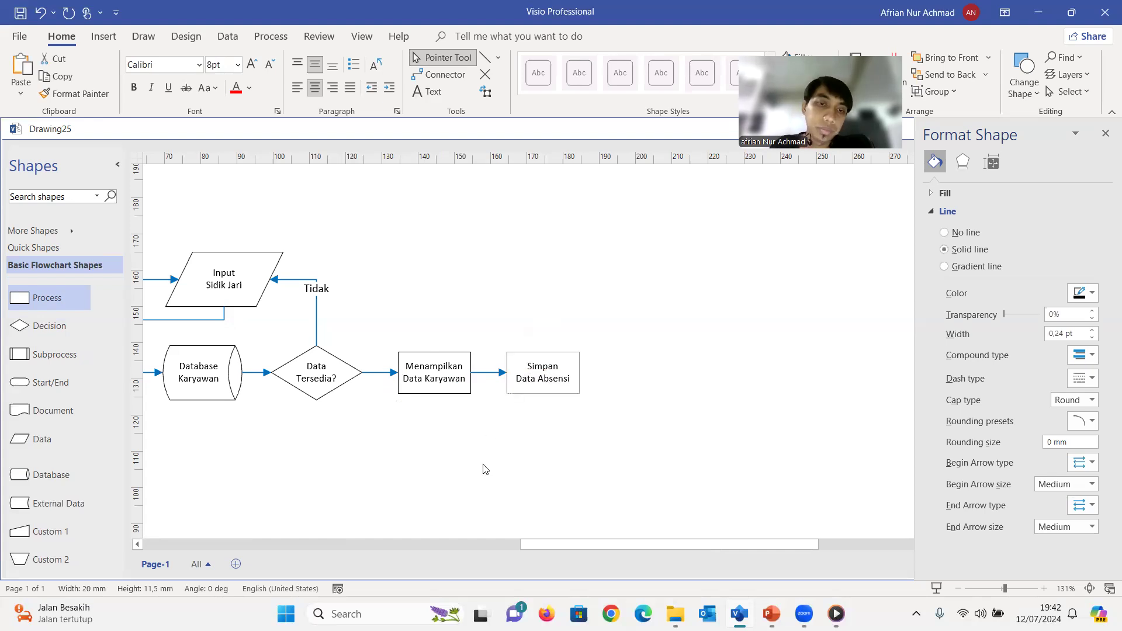
# Duplicate the Database Karyawan shape to the right of Simpan Data Absensi and relabel the copy "Database Absensi"
pyautogui.click(199, 365)
pyautogui.hotkey('ctrl', 'd')
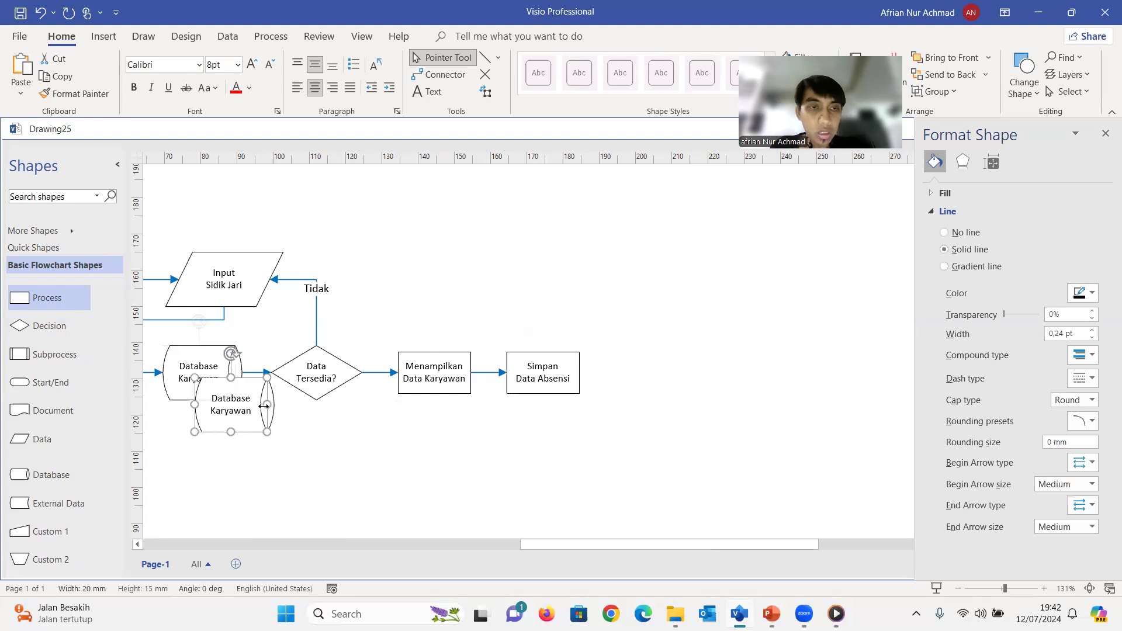
pyautogui.moveTo(327, 389); pyautogui.dragTo(636, 359)
pyautogui.doubleClick(652, 379)
pyautogui.doubleClick(651, 380)
pyautogui.press('BackSpace')
pyautogui.write('Absensi')
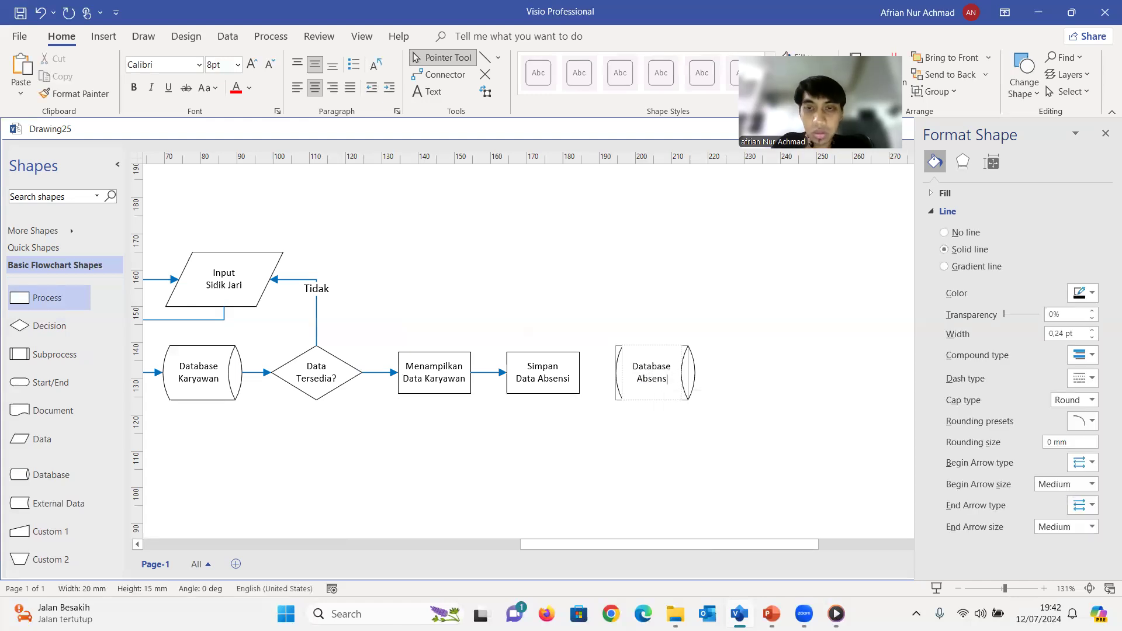
pyautogui.click(506, 501)
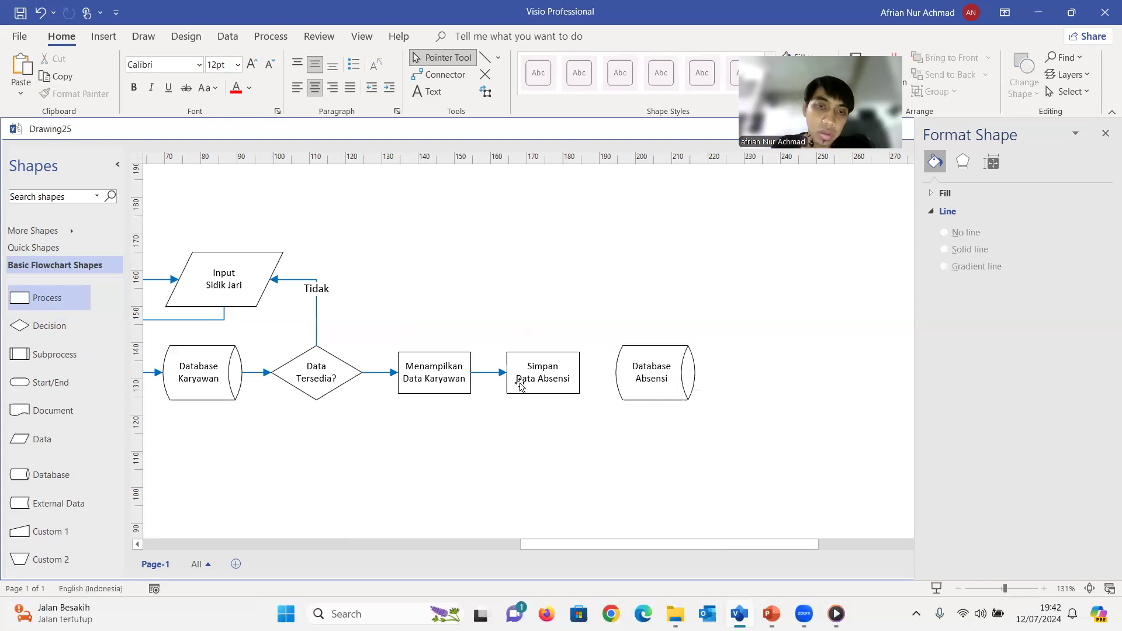
# Duplicate a blue arrow and use it to connect Simpan Data Absensi to the left side of Database Absensi
pyautogui.click(493, 373)
pyautogui.hotkey('ctrl', 'd')
pyautogui.moveTo(506, 405); pyautogui.dragTo(579, 372)
pyautogui.moveTo(540, 405); pyautogui.dragTo(618, 405)
pyautogui.click(629, 436)
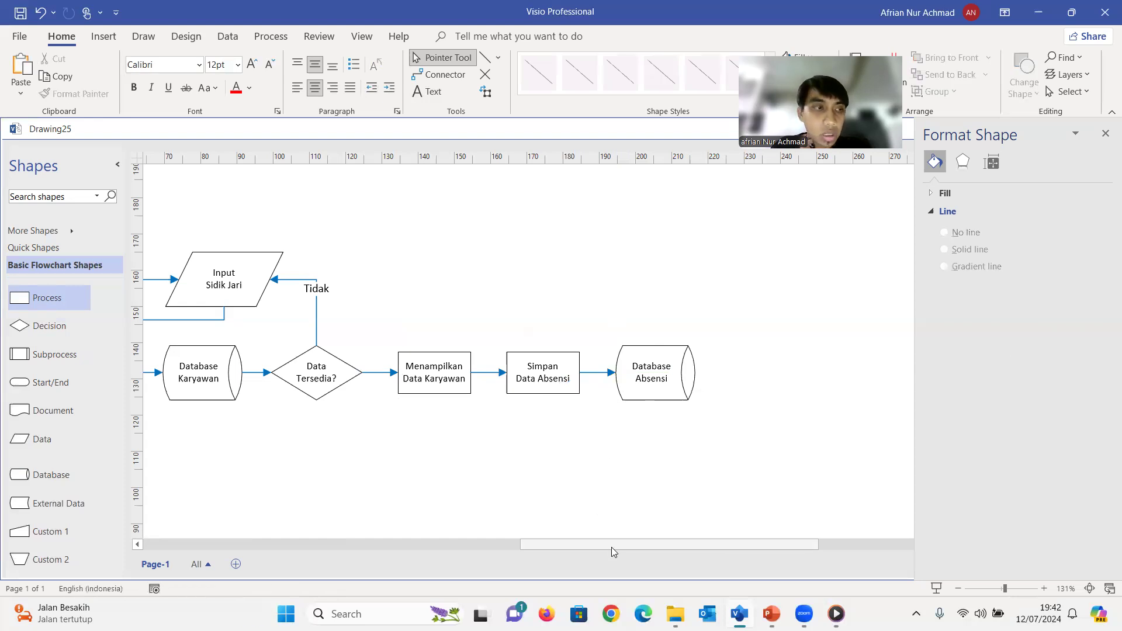
# Duplicate the Simpan Data Absensi process below Database Absensi and relabel the copy "Rekap Data Absensi" on two lines
pyautogui.moveTo(619, 545); pyautogui.dragTo(590, 547)
pyautogui.click(608, 394)
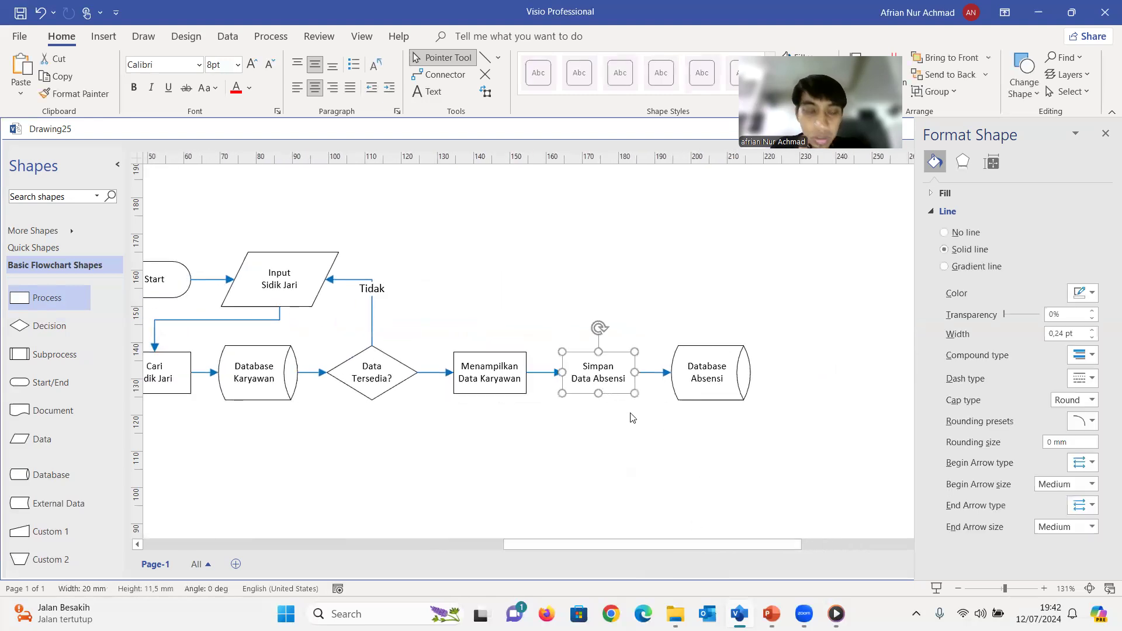
pyautogui.hotkey('ctrl', 'd')
pyautogui.moveTo(658, 421); pyautogui.dragTo(708, 438)
pyautogui.doubleClick(710, 458)
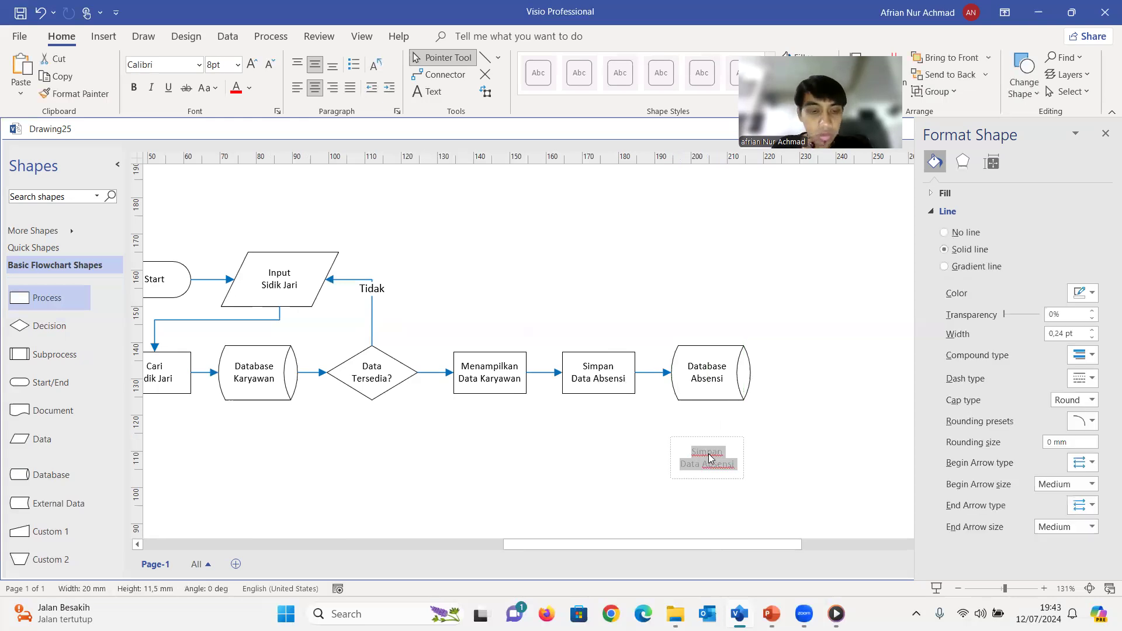
pyautogui.write('Re')
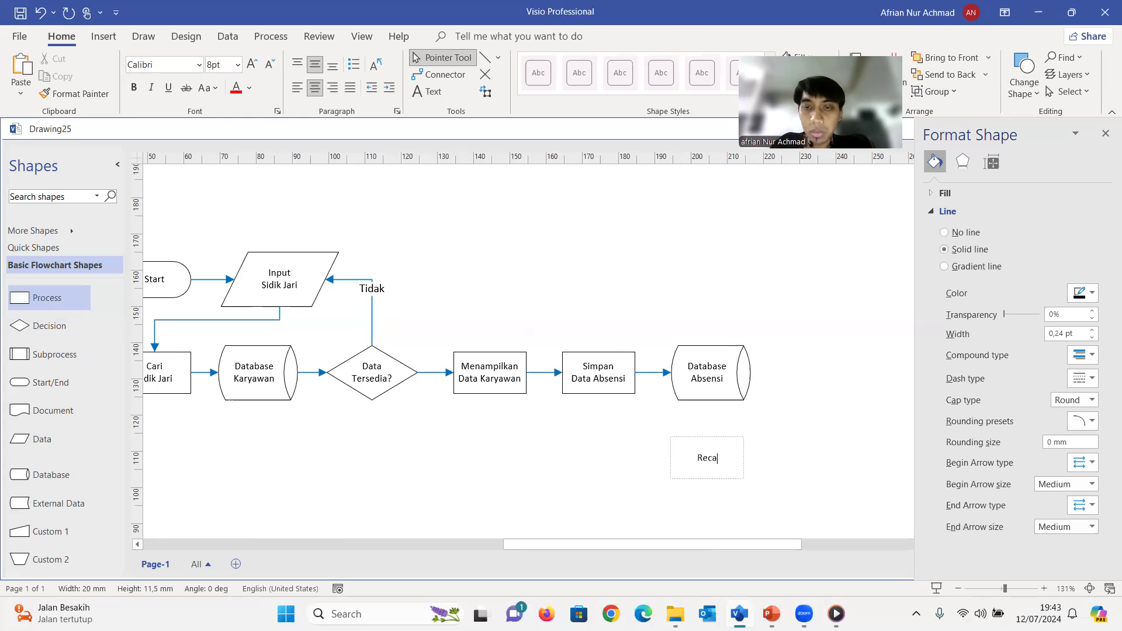
pyautogui.write('kap')
pyautogui.press('Return')
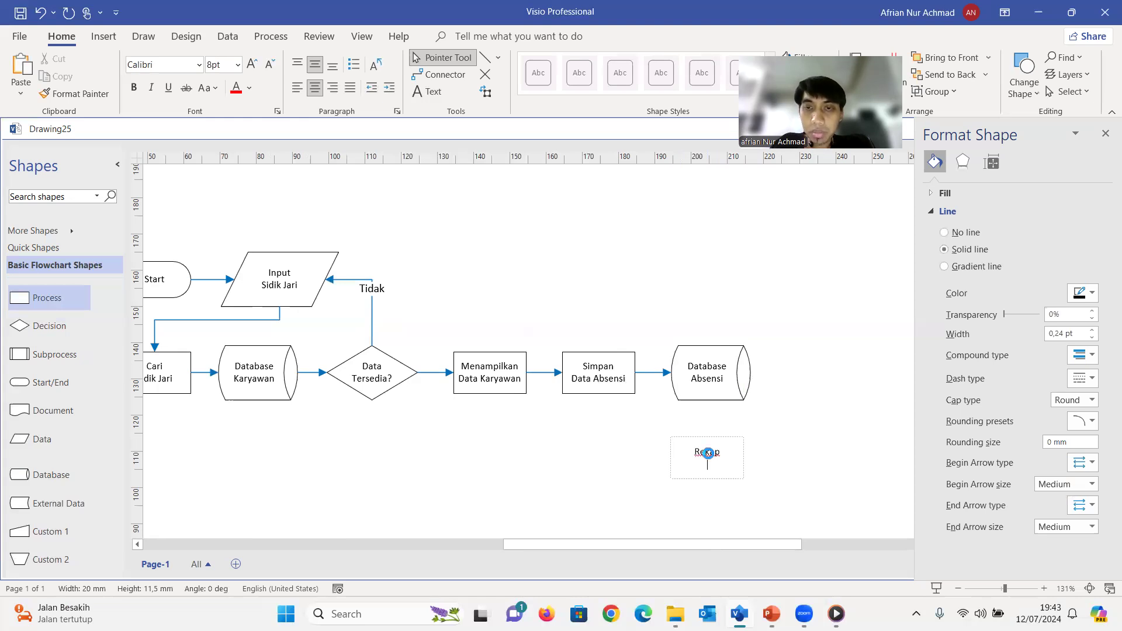
pyautogui.write('Data Absen')
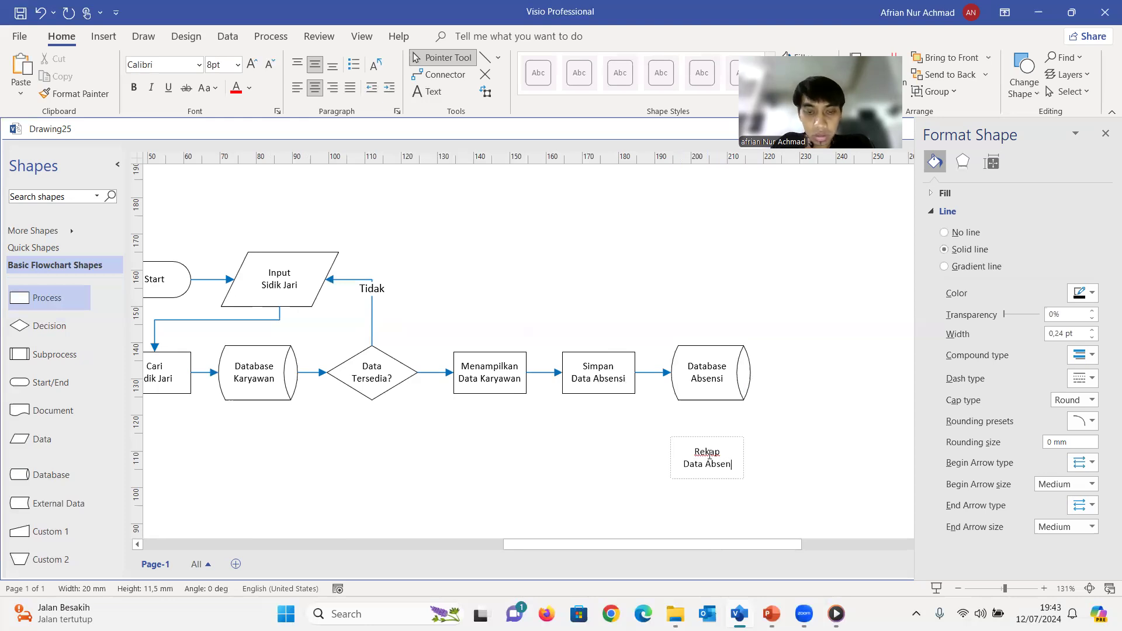
pyautogui.write('si')
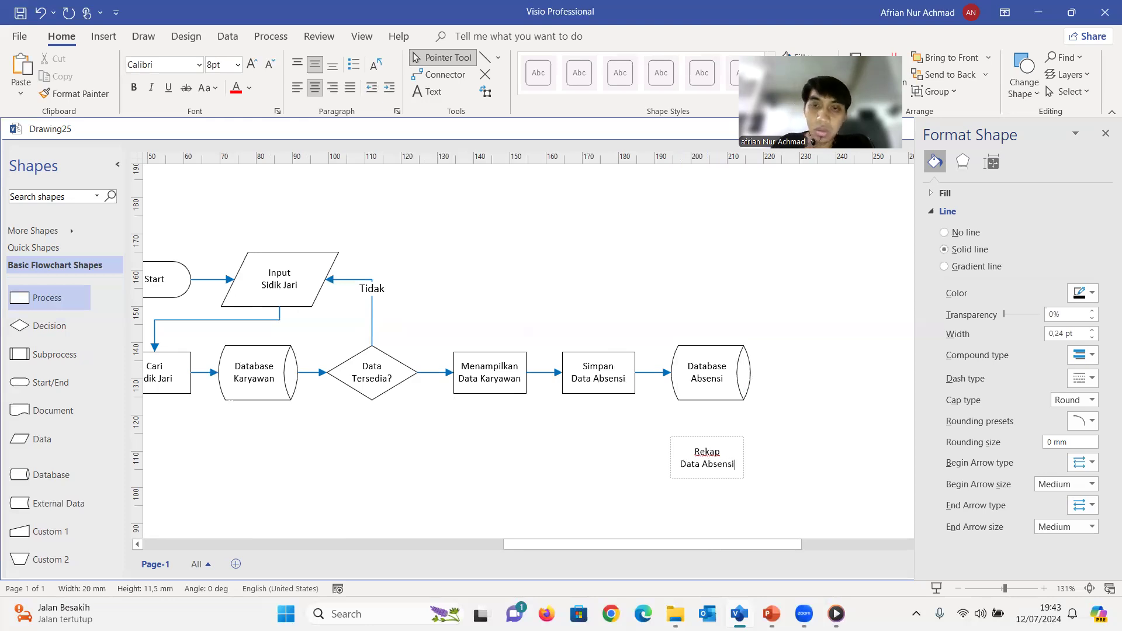
pyautogui.click(780, 449)
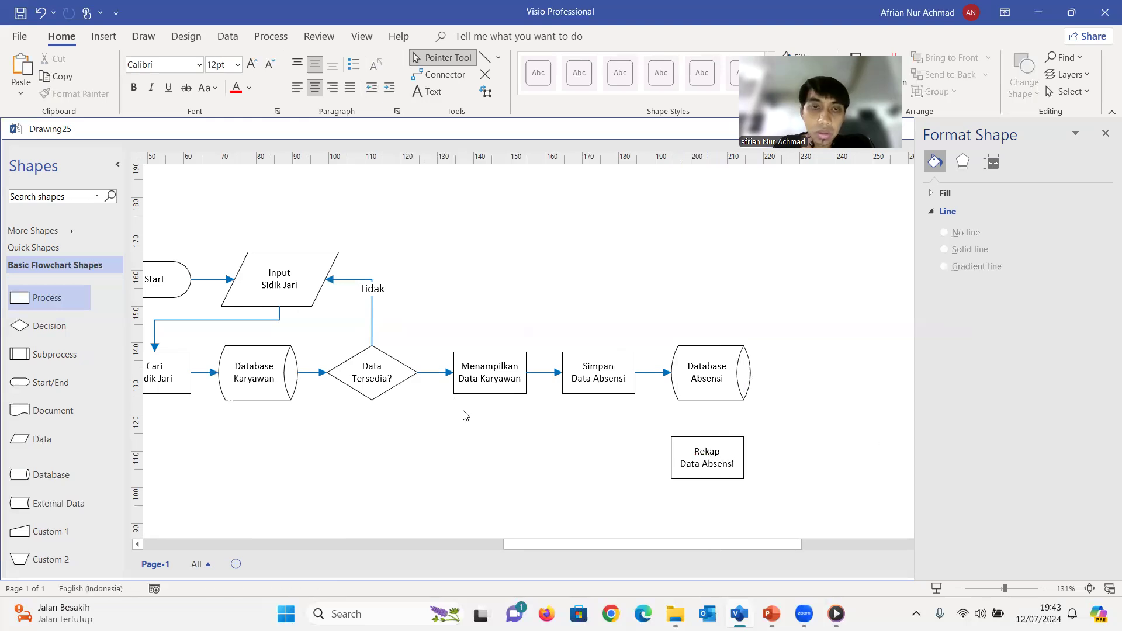
# Connect the bottom of Database Absensi to the top of Rekap Data Absensi with a copied blue arrow
pyautogui.click(435, 373)
pyautogui.moveTo(435, 372); pyautogui.dragTo(707, 400)
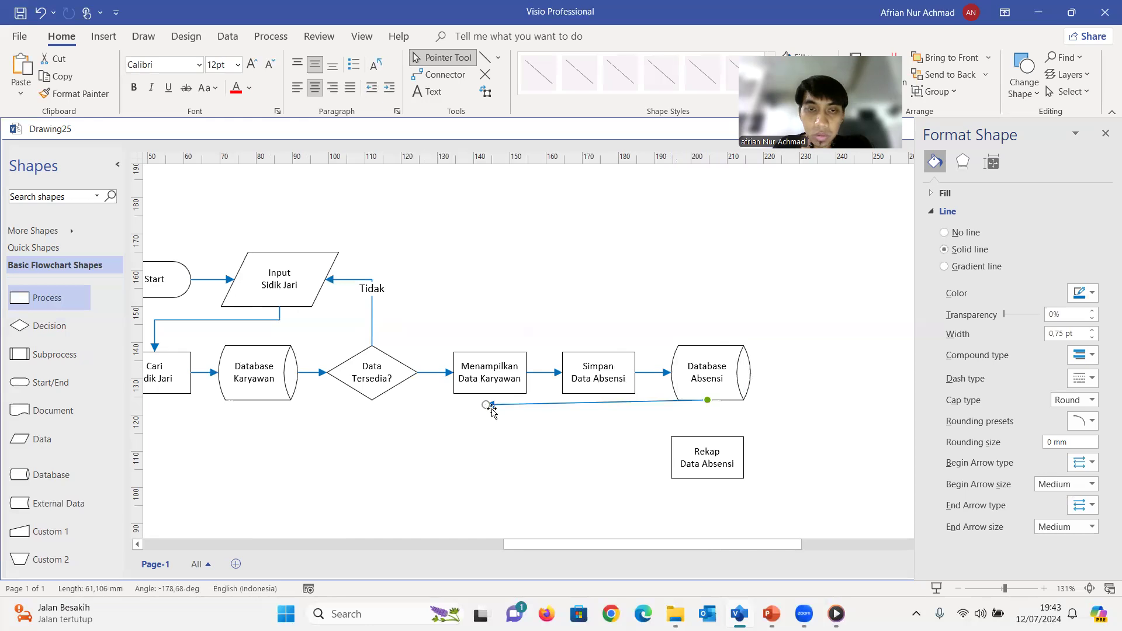
pyautogui.moveTo(532, 415); pyautogui.dragTo(705, 440)
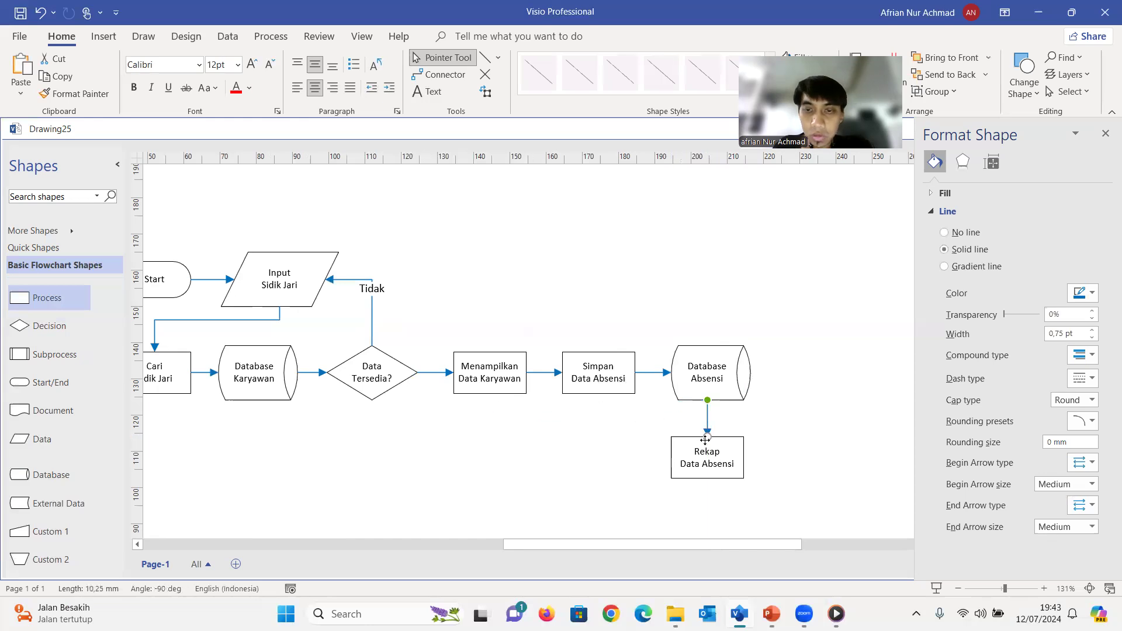
pyautogui.click(785, 483)
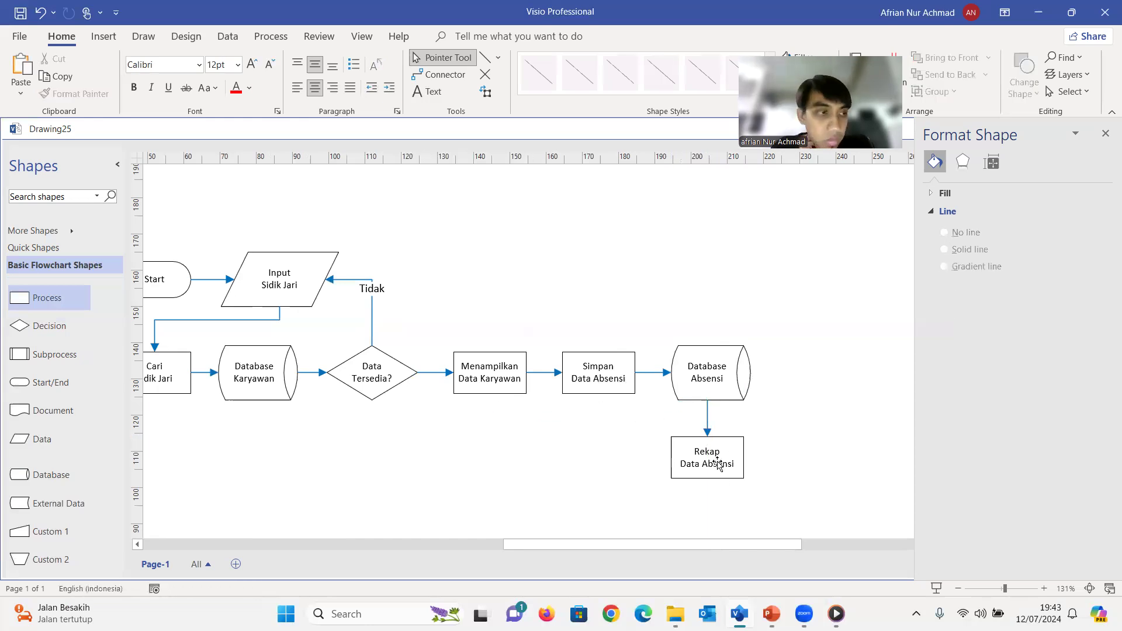
# Duplicate the Rekap Data Absensi process to its right and relabel the copy "Cetak Data Absensi"
pyautogui.click(725, 478)
pyautogui.hotkey('ctrl', 'd')
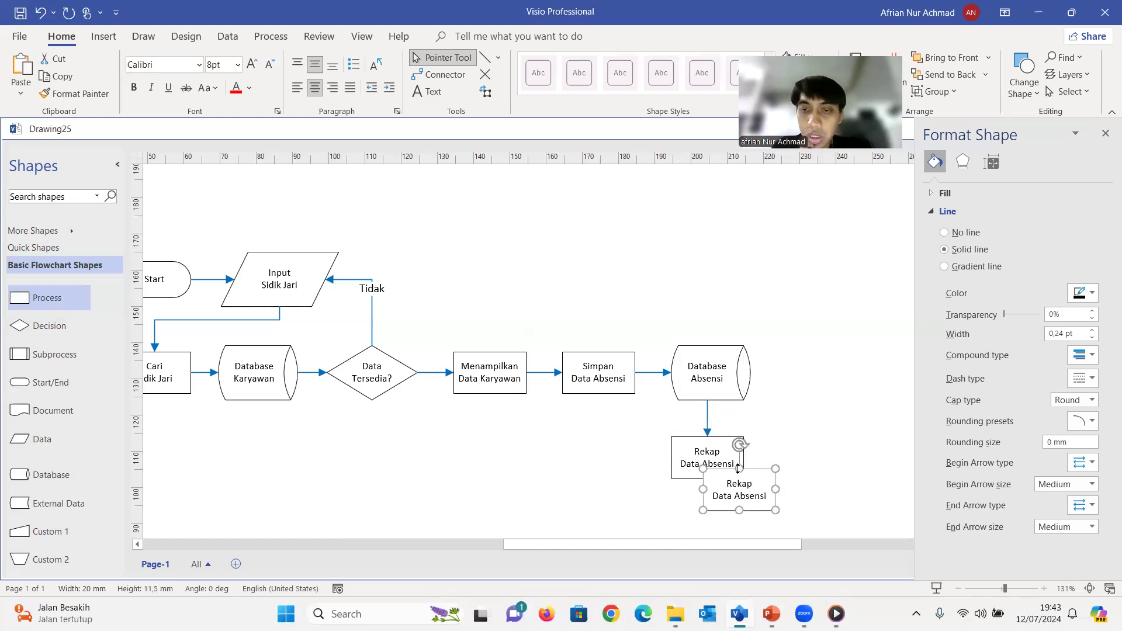
pyautogui.moveTo(736, 492); pyautogui.dragTo(802, 460)
pyautogui.doubleClick(804, 458)
pyautogui.click(805, 454)
pyautogui.doubleClick(805, 454)
pyautogui.press('BackSpace')
pyautogui.write('Cetak')
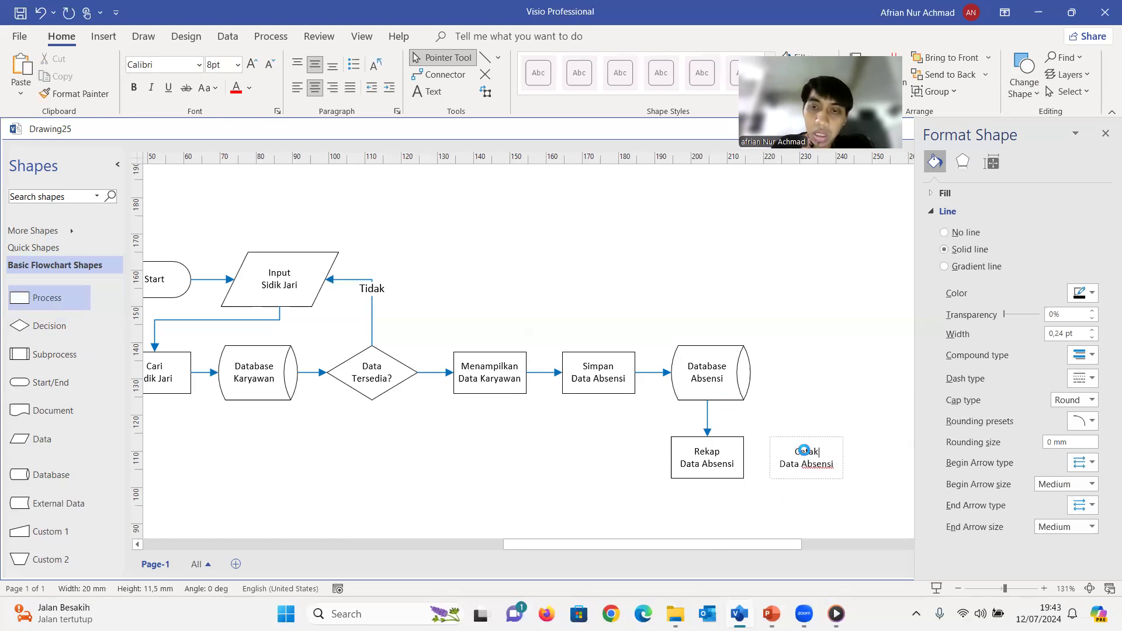
pyautogui.click(768, 503)
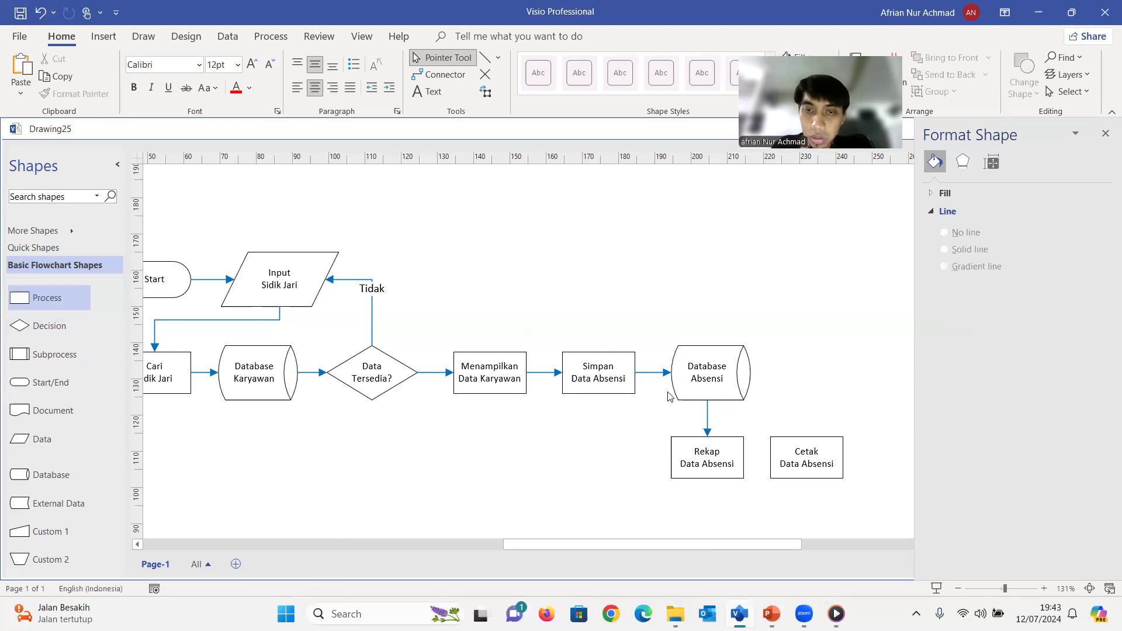
# Duplicate a blue arrow and connect the right side of Rekap Data Absensi to the left side of Cetak Data Absensi
pyautogui.click(649, 374)
pyautogui.hotkey('ctrl', 'd')
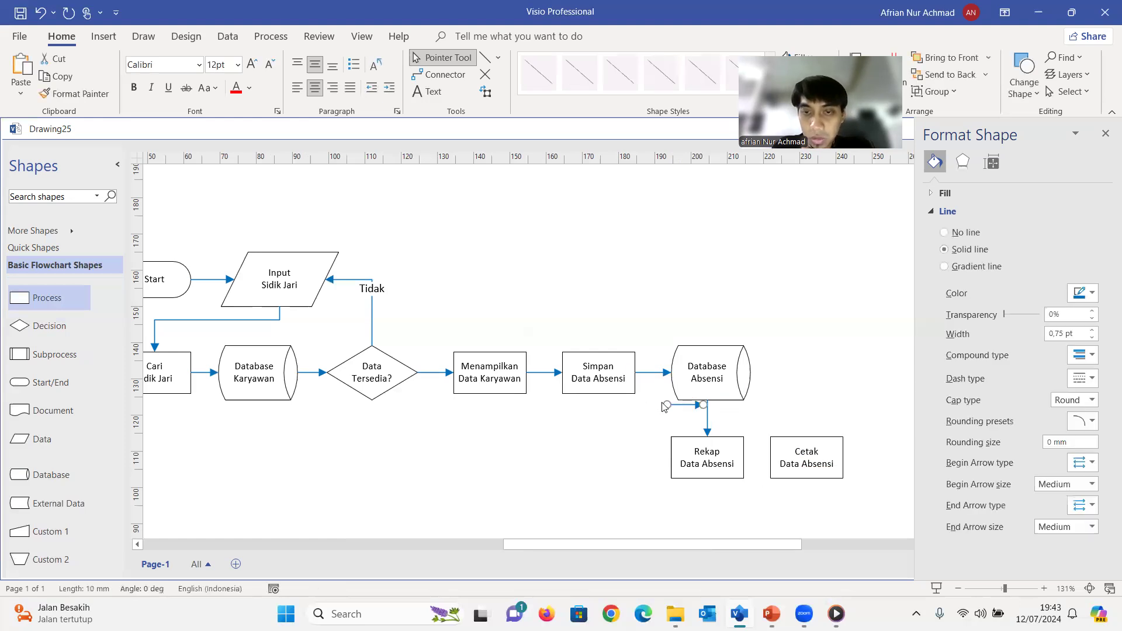
pyautogui.moveTo(666, 405); pyautogui.dragTo(743, 457)
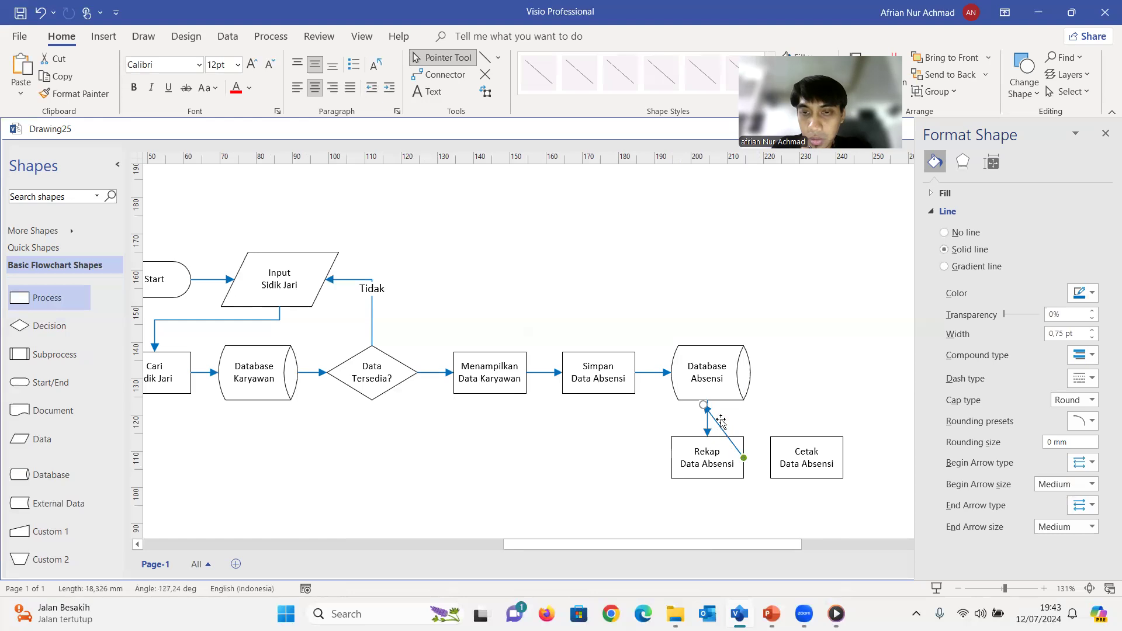
pyautogui.moveTo(702, 404); pyautogui.dragTo(770, 458)
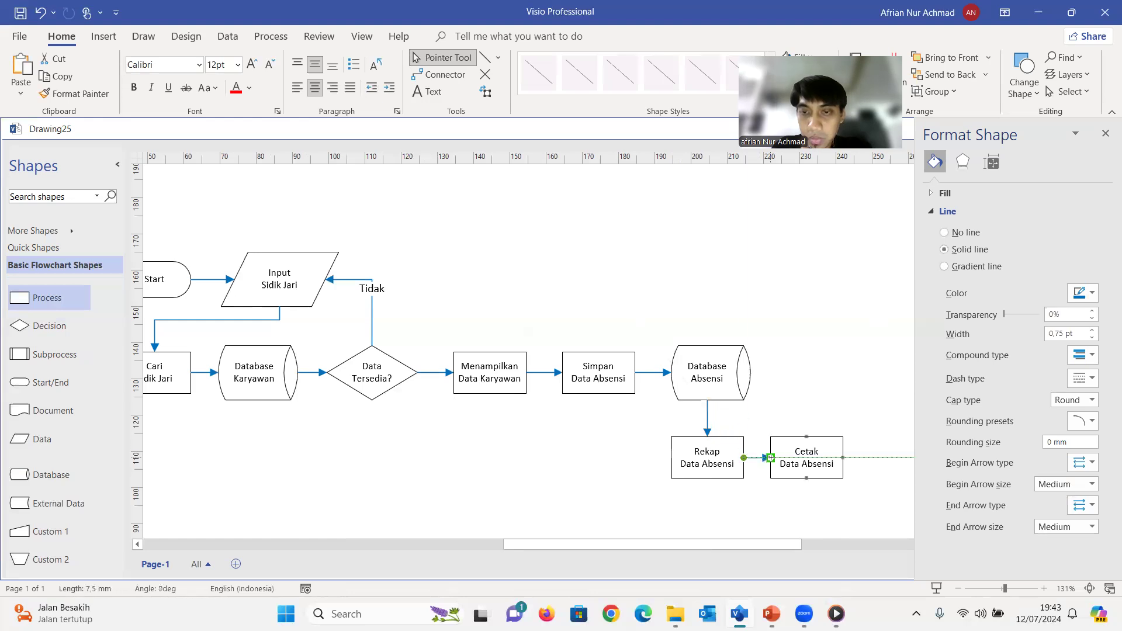
# Add a Document shape to the right of Cetak Data Absensi and label it "Laporan Absensi"
pyautogui.moveTo(775, 549); pyautogui.dragTo(846, 543)
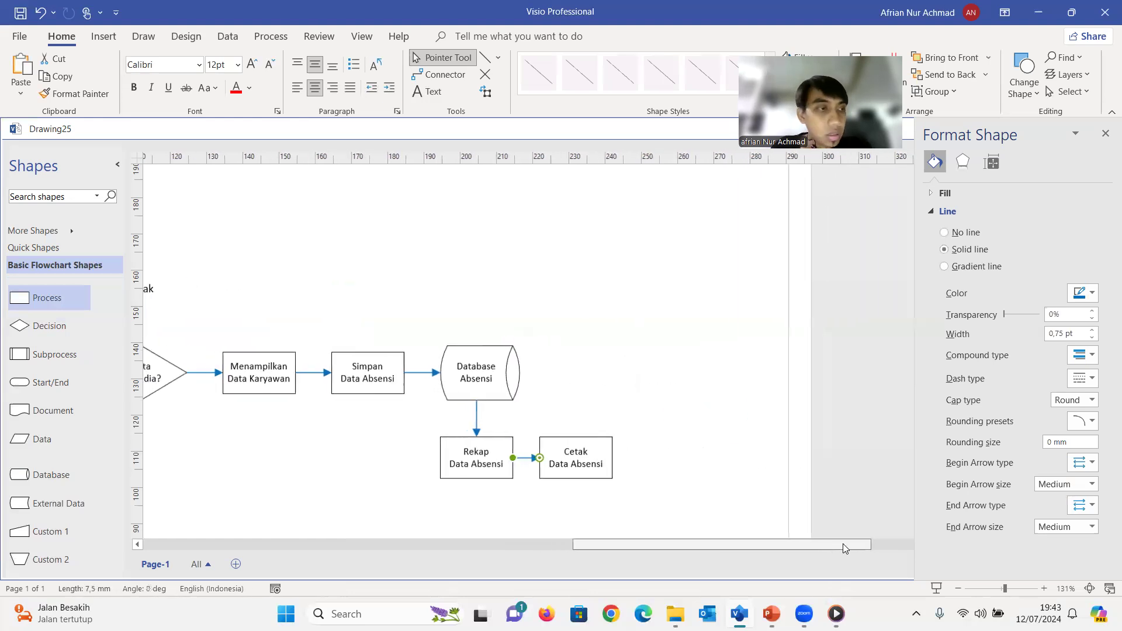
pyautogui.moveTo(70, 409); pyautogui.dragTo(673, 478)
pyautogui.doubleClick(673, 451)
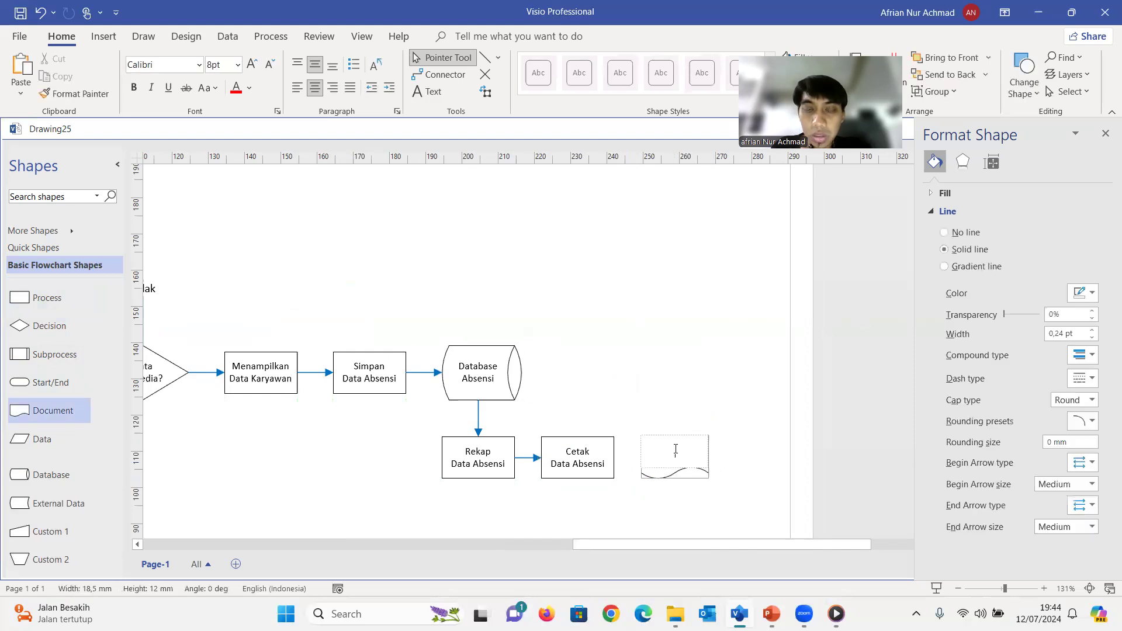
pyautogui.write('Laporan Ab')
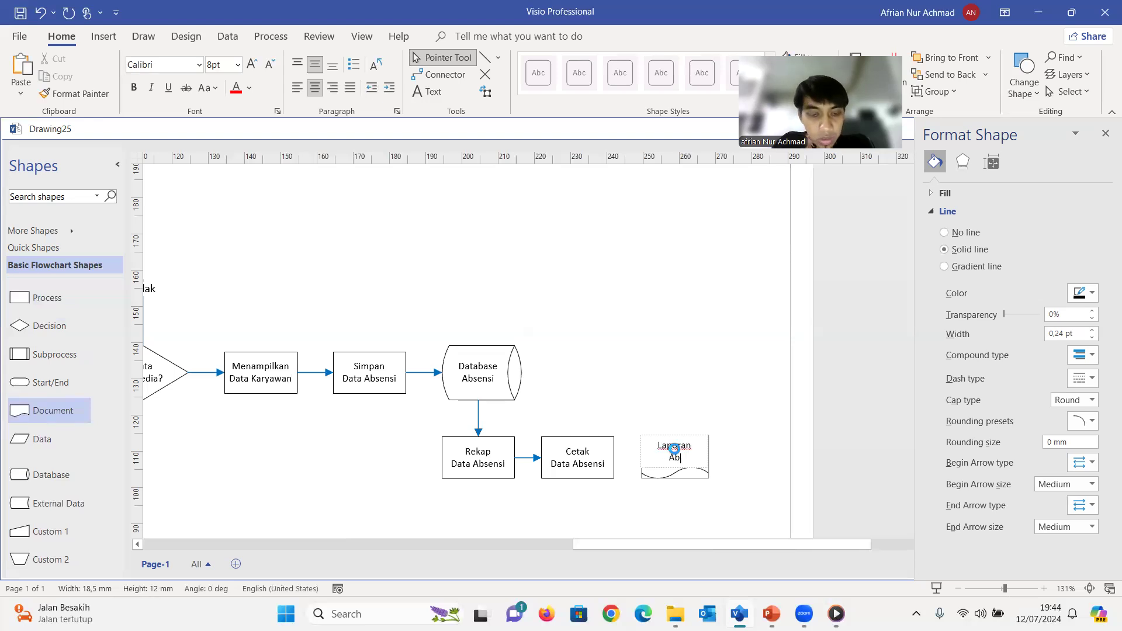
pyautogui.write('sensi')
pyautogui.click(668, 506)
# Connect the right side of Cetak Data Absensi to the left side of Laporan Absensi with a copied blue arrow
pyautogui.click(535, 461)
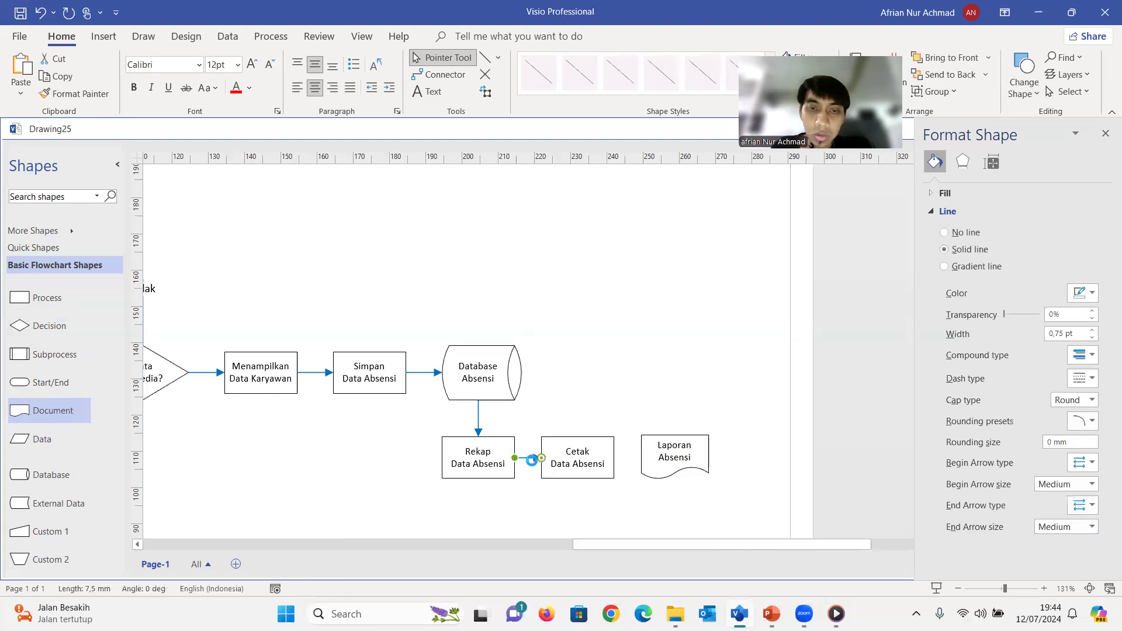
pyautogui.moveTo(543, 489); pyautogui.dragTo(613, 458)
pyautogui.moveTo(574, 491); pyautogui.dragTo(640, 457)
pyautogui.click(659, 514)
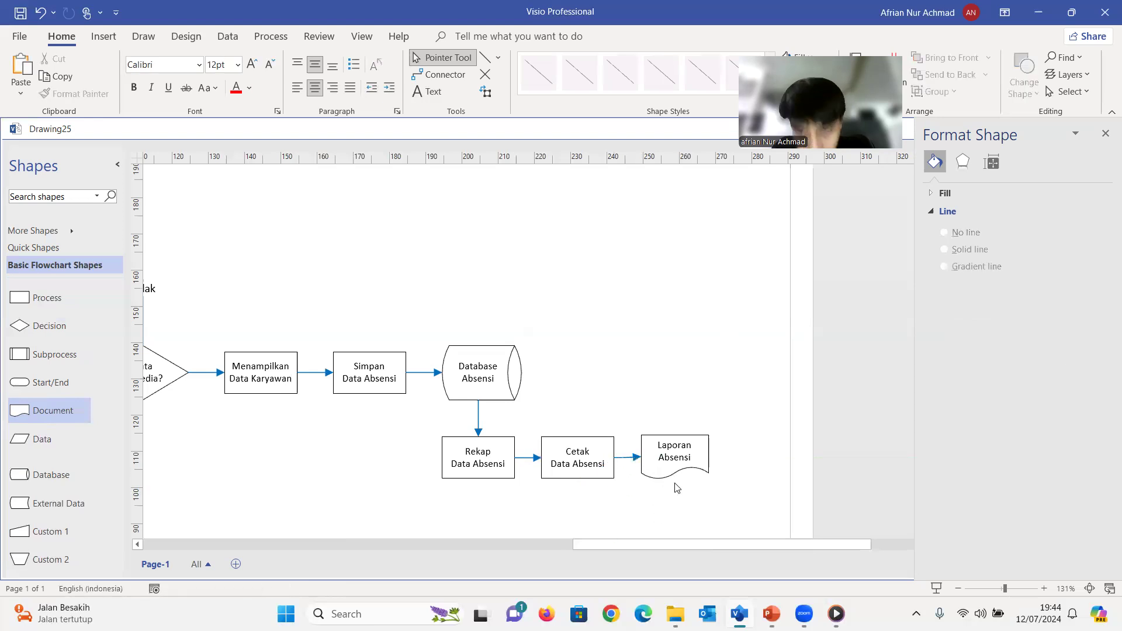
# Undo the arrow's attachment to Laporan Absensi, then reattach it after moving that shape slightly down to line up with Cetak Data Absensi
pyautogui.hotkey('ctrl', 'z')
pyautogui.moveTo(665, 465); pyautogui.dragTo(666, 467)
pyautogui.click(661, 507)
pyautogui.moveTo(573, 490); pyautogui.dragTo(641, 458)
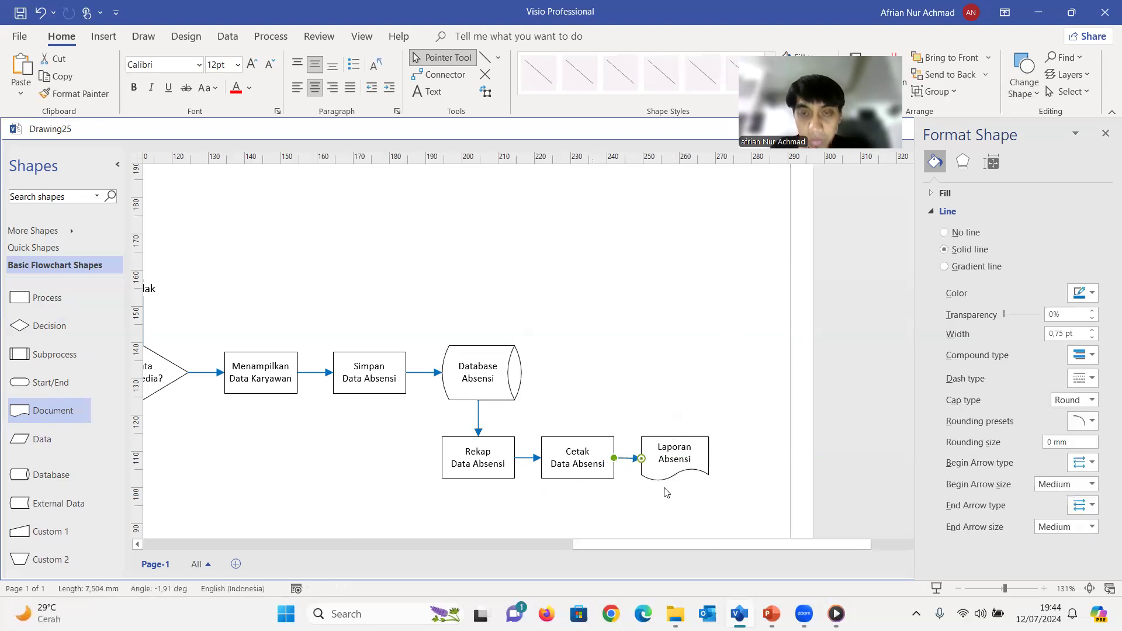
pyautogui.click(695, 511)
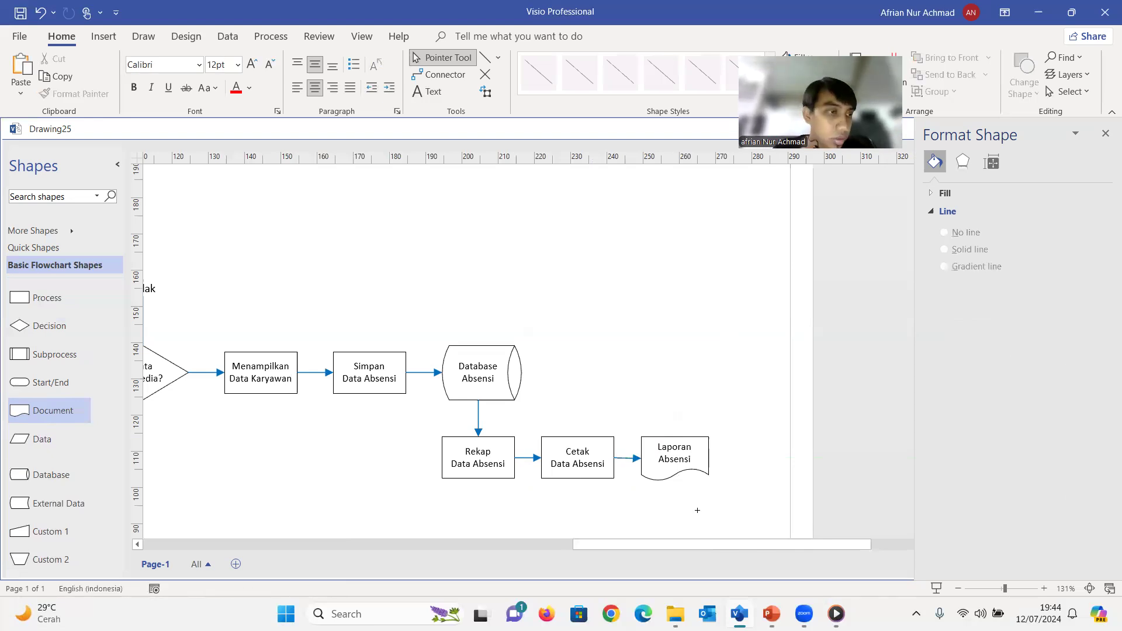
pyautogui.moveTo(633, 542)
pyautogui.mouseDown()
pyautogui.moveTo(673, 546)
pyautogui.moveTo(641, 553)
pyautogui.mouseUp()
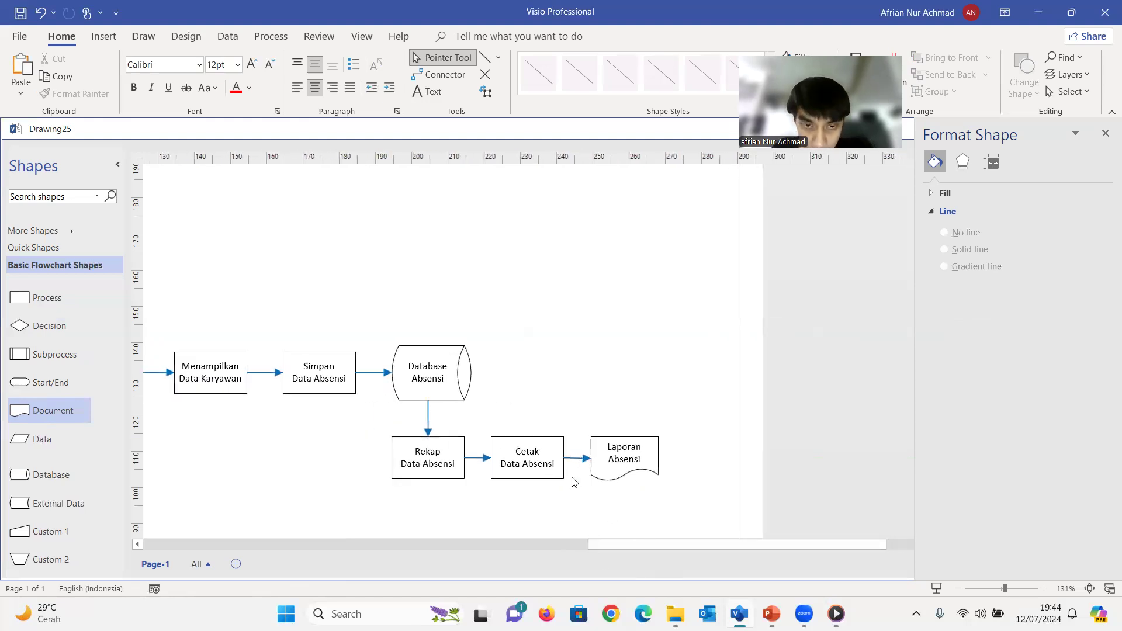
pyautogui.moveTo(617, 543)
pyautogui.mouseDown()
pyautogui.moveTo(626, 549)
pyautogui.moveTo(485, 548)
pyautogui.mouseUp()
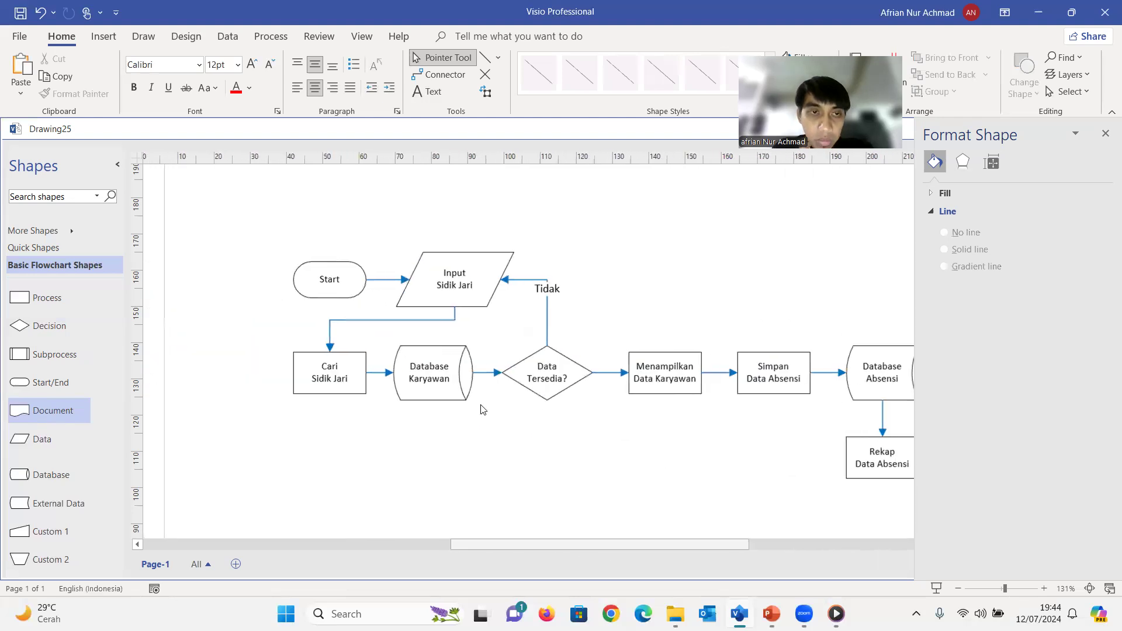
# Duplicate the Start shape, place the copy to the right of Laporan Absensi, and relabel it "End"
pyautogui.click(350, 287)
pyautogui.hotkey('ctrl', 'd')
pyautogui.moveTo(368, 326)
pyautogui.mouseDown()
pyautogui.moveTo(804, 426)
pyautogui.moveTo(848, 488)
pyautogui.mouseUp()
pyautogui.moveTo(720, 545)
pyautogui.mouseDown()
pyautogui.moveTo(683, 544)
pyautogui.moveTo(806, 545)
pyautogui.mouseUp()
pyautogui.moveTo(567, 474)
pyautogui.mouseDown()
pyautogui.moveTo(781, 473)
pyautogui.moveTo(876, 457)
pyautogui.mouseUp()
pyautogui.doubleClick(877, 458)
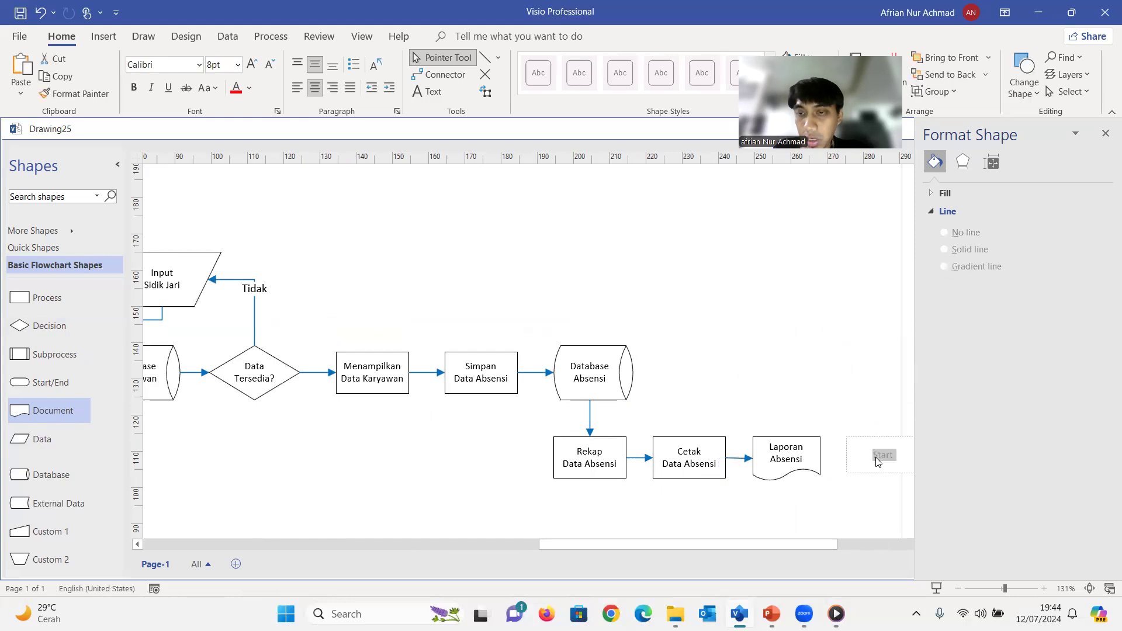
pyautogui.write('End')
pyautogui.press('Escape')
# Duplicate a blue arrow and connect the right side of Laporan Absensi to the left side of End
pyautogui.click(738, 458)
pyautogui.hotkey('ctrl', 'd')
pyautogui.moveTo(758, 490); pyautogui.dragTo(848, 458)
pyautogui.click(865, 488)
pyautogui.click(874, 464)
pyautogui.hotkey('ctrl', 'z')
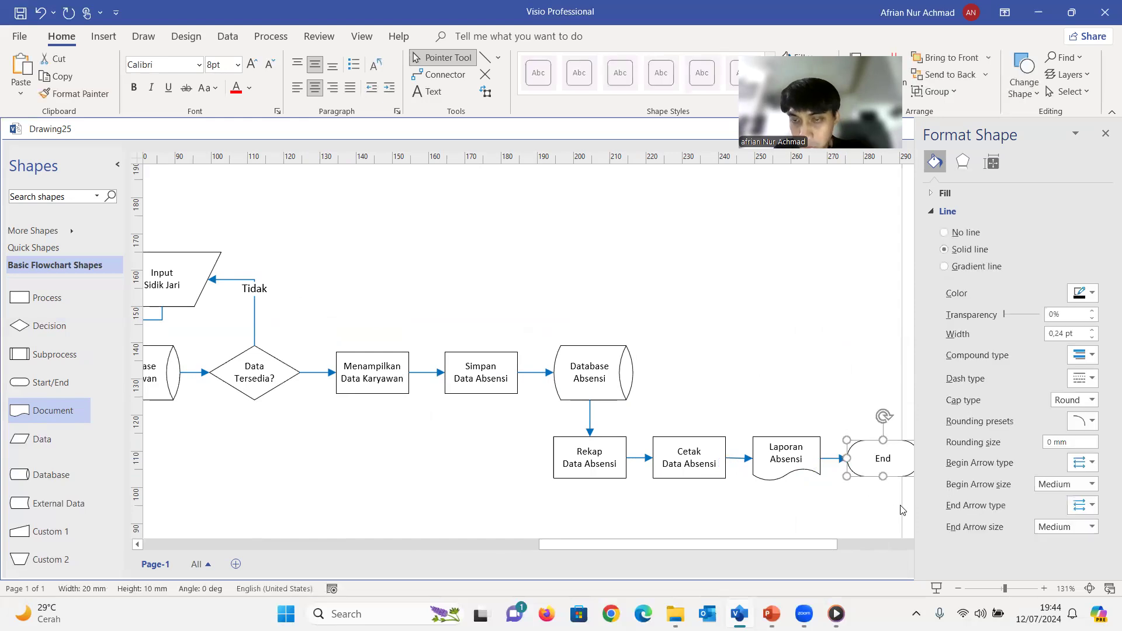
pyautogui.click(841, 527)
pyautogui.click(842, 459)
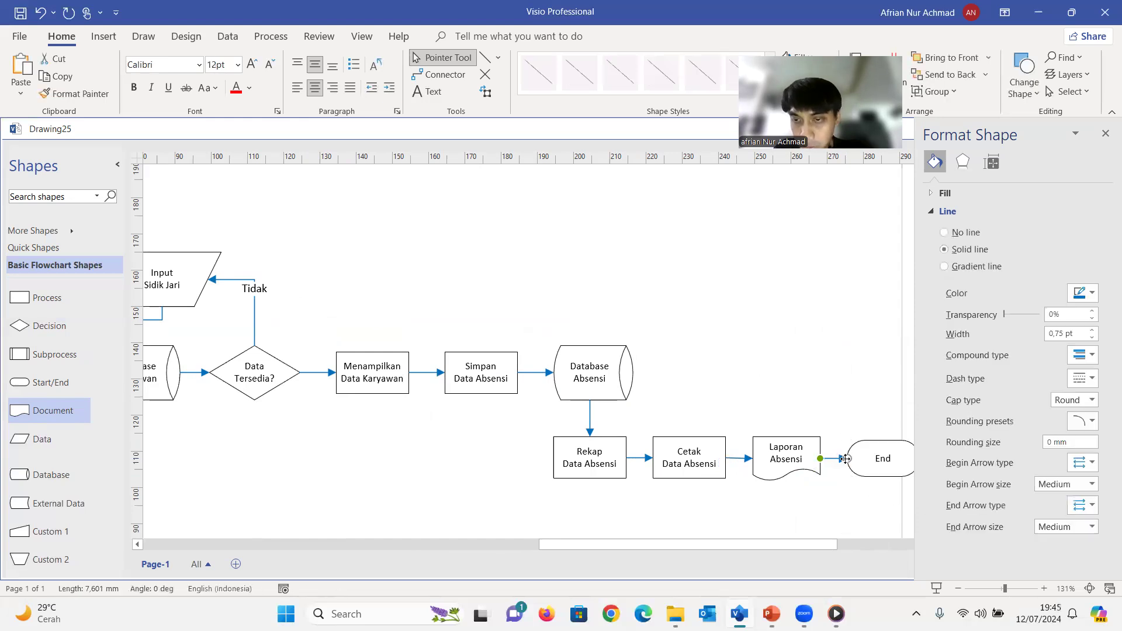
pyautogui.moveTo(843, 459); pyautogui.dragTo(856, 459)
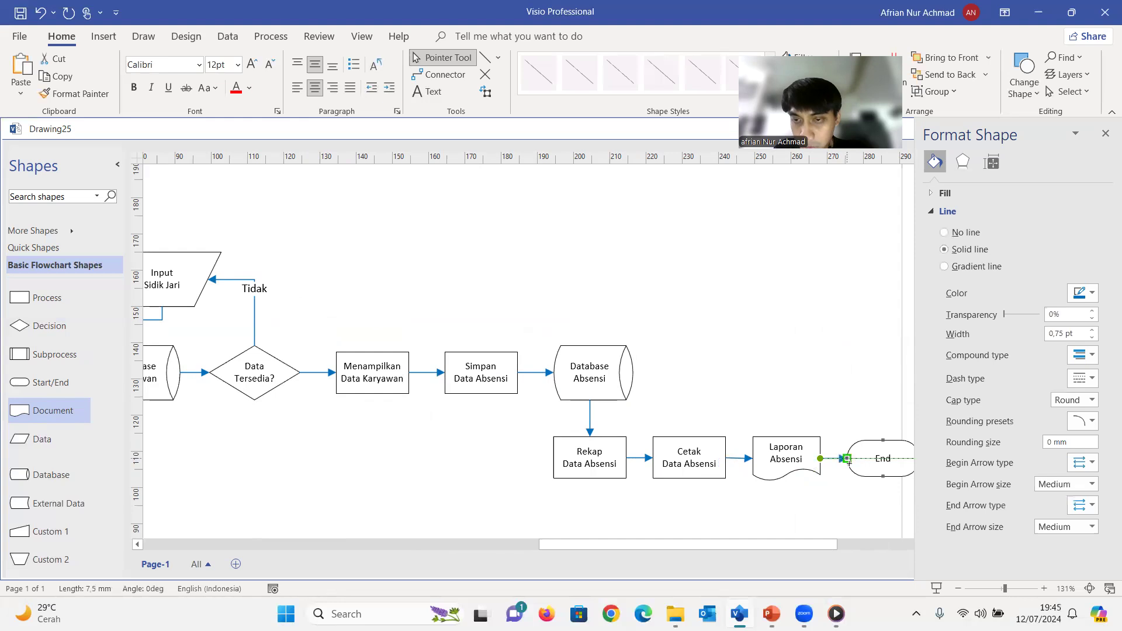
pyautogui.click(801, 513)
pyautogui.click(761, 495)
pyautogui.click(770, 477)
# Group all the flowchart's shapes and arrows into one object and move it left to fit inside the page margins
pyautogui.moveTo(794, 544)
pyautogui.mouseDown()
pyautogui.moveTo(821, 547)
pyautogui.moveTo(802, 550)
pyautogui.mouseUp()
pyautogui.scroll(-3, 647, 365)
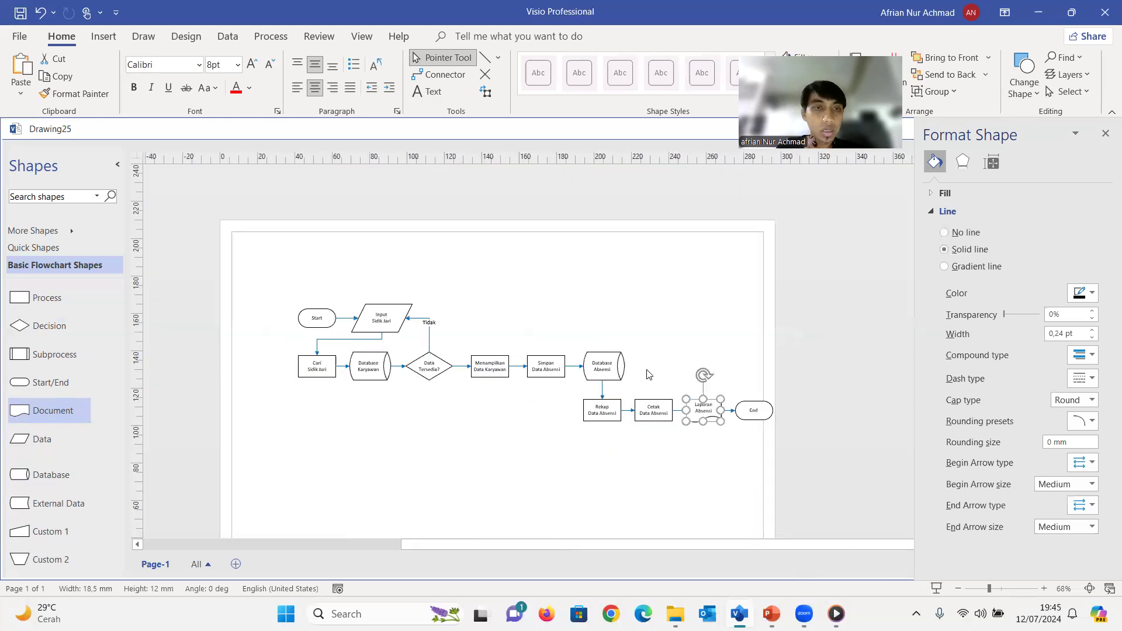
pyautogui.click(244, 302)
pyautogui.moveTo(666, 518); pyautogui.dragTo(841, 407)
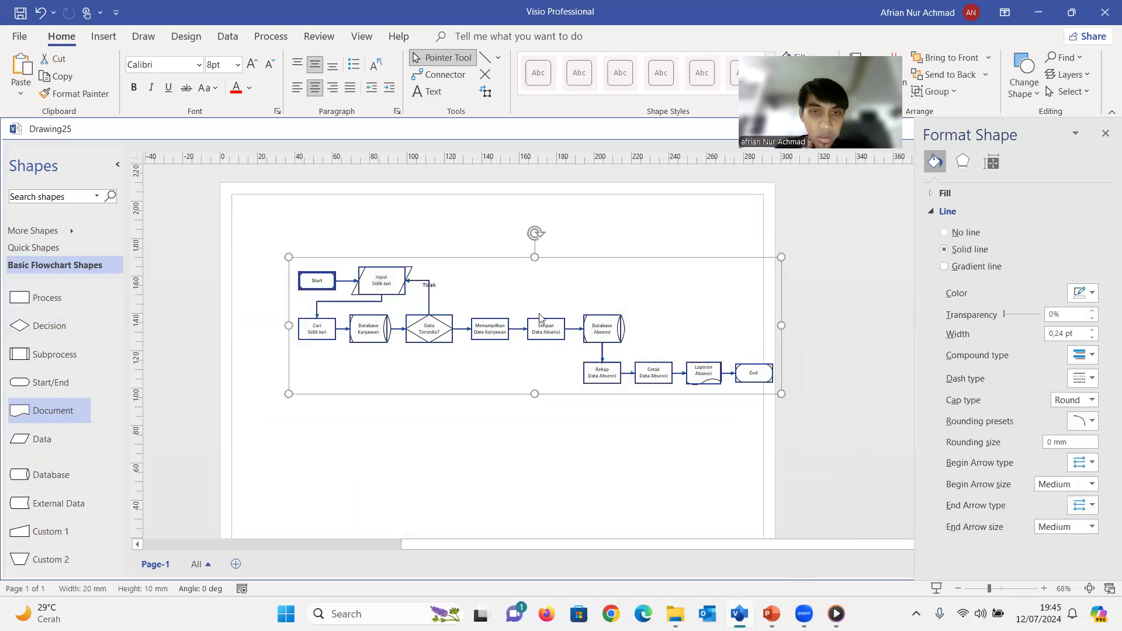
pyautogui.click(673, 310)
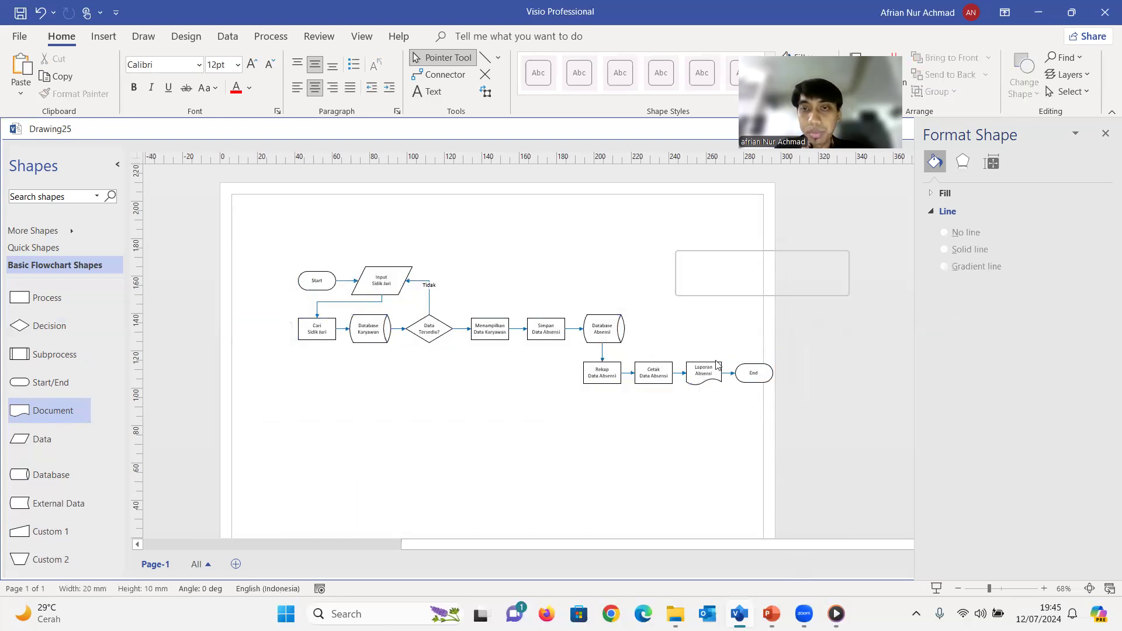
pyautogui.moveTo(270, 249); pyautogui.dragTo(801, 426)
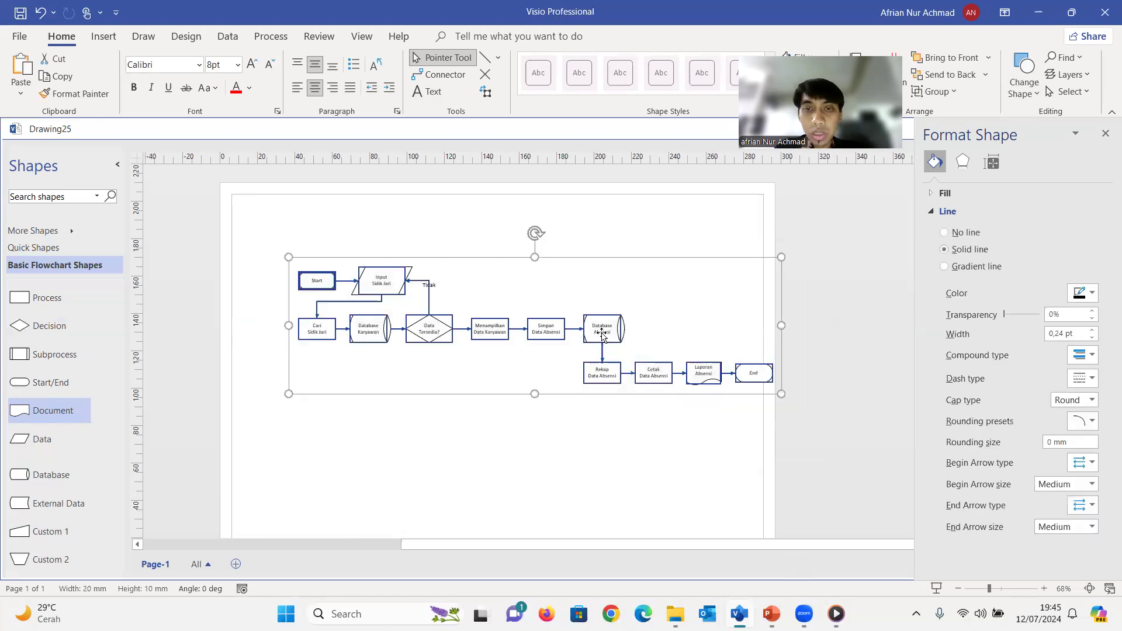
pyautogui.rightClick(602, 335)
pyautogui.moveTo(641, 345)
pyautogui.press('Escape')
pyautogui.hotkey('ctrl', 'z')
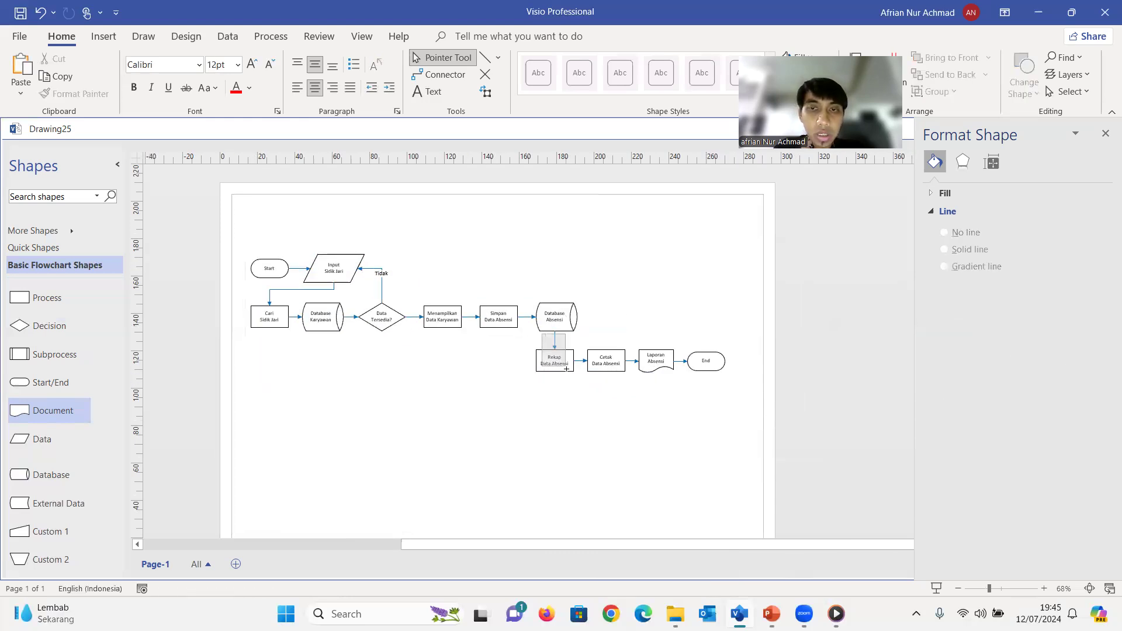
# Move the grouped flowchart slightly down and right so that it stays inside the page margins
pyautogui.click(559, 341)
pyautogui.moveTo(559, 340); pyautogui.dragTo(564, 384)
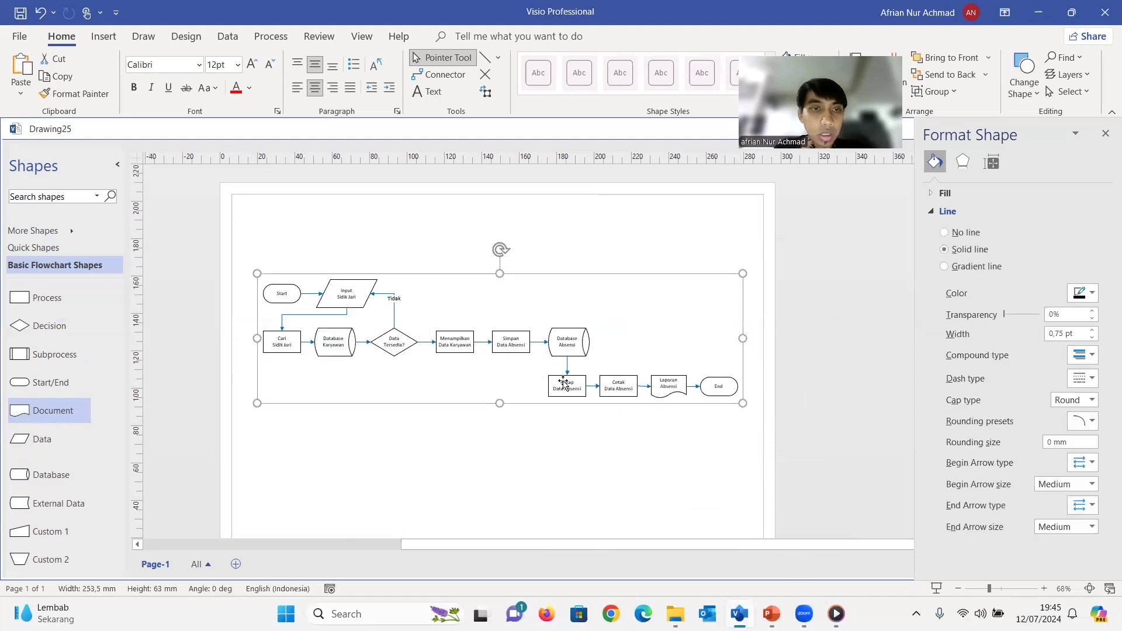
pyautogui.click(537, 434)
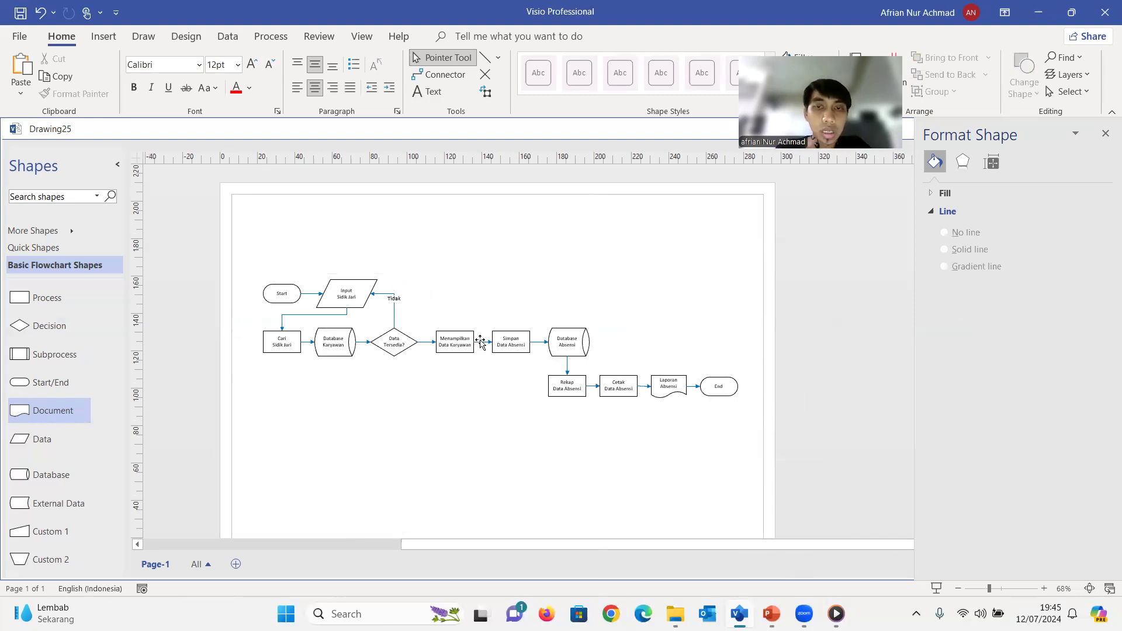
pyautogui.hotkey('ctrl', 'a')
pyautogui.moveTo(480, 340); pyautogui.dragTo(497, 340)
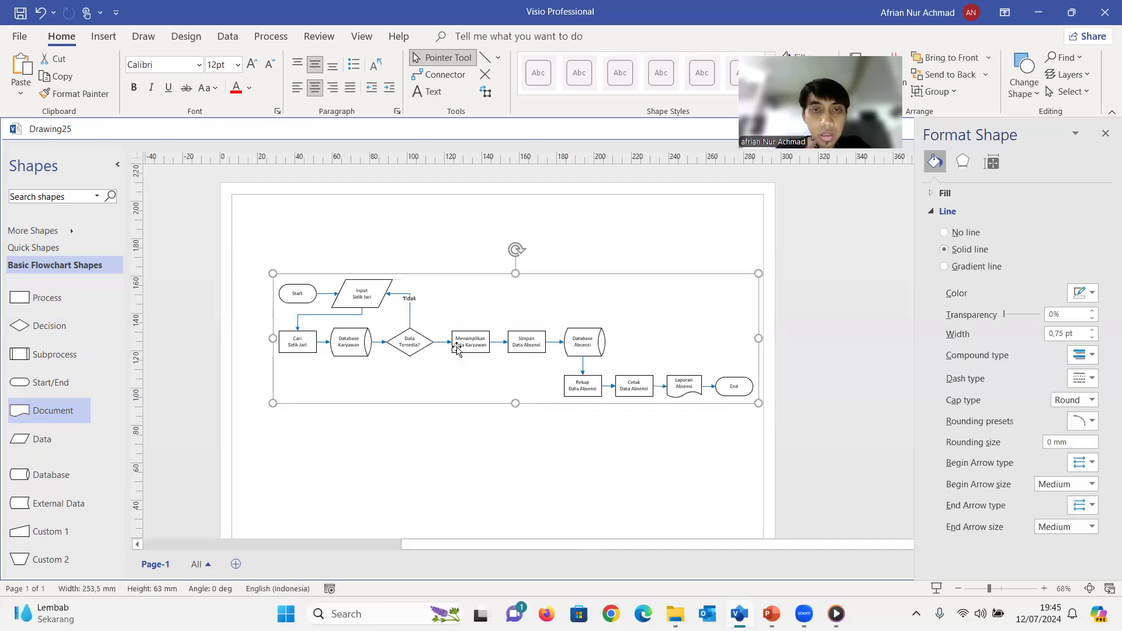
pyautogui.click(399, 458)
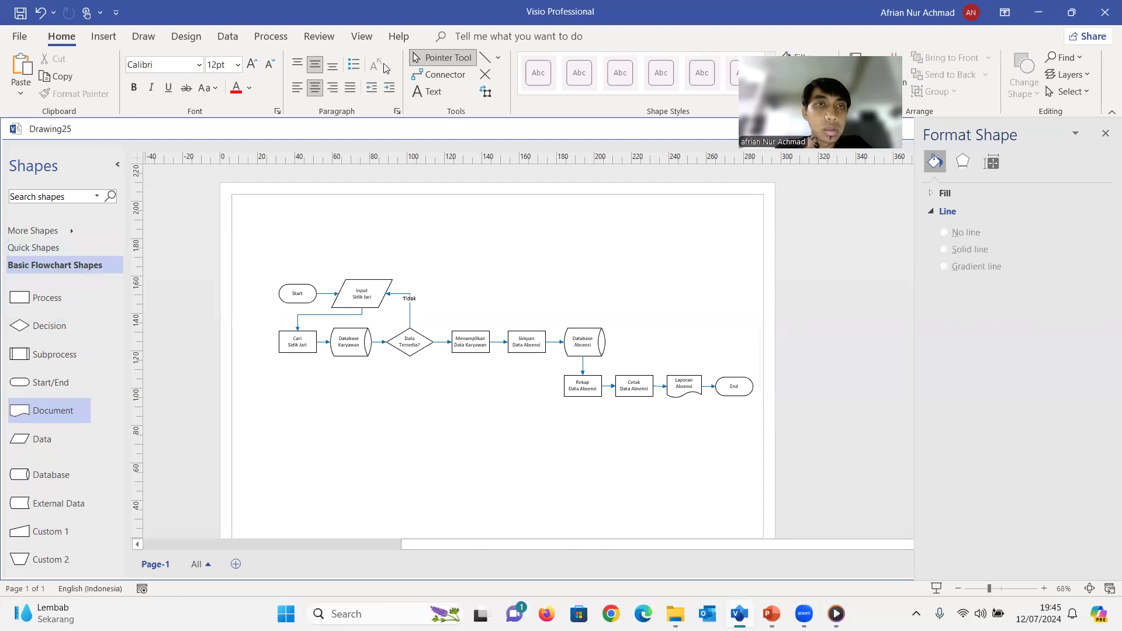
# Draw a rectangle about 265 mm wide and 30 mm high around the flowchart's top row, then return to the Pointer Tool
pyautogui.click(497, 57)
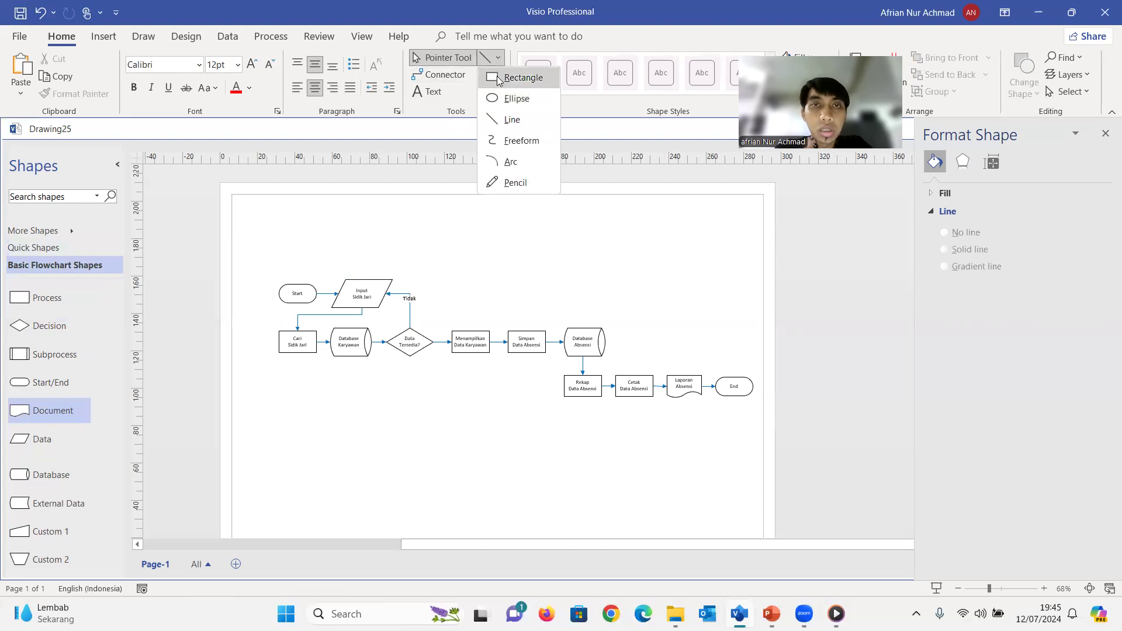
pyautogui.click(498, 79)
pyautogui.moveTo(266, 267); pyautogui.dragTo(762, 322)
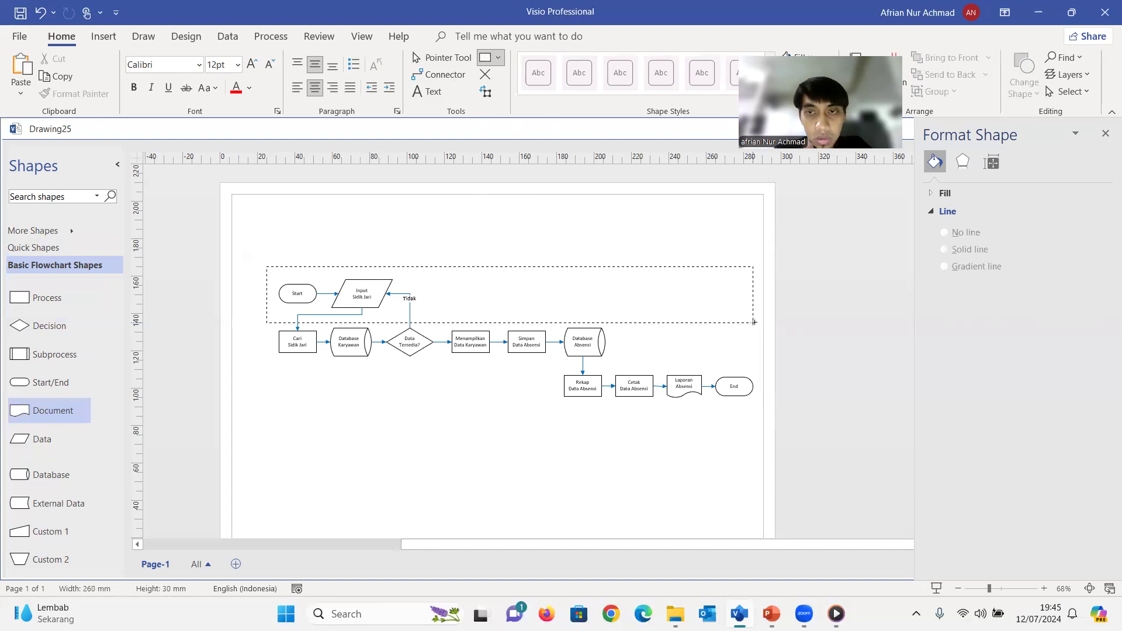
pyautogui.moveTo(755, 323); pyautogui.dragTo(760, 322)
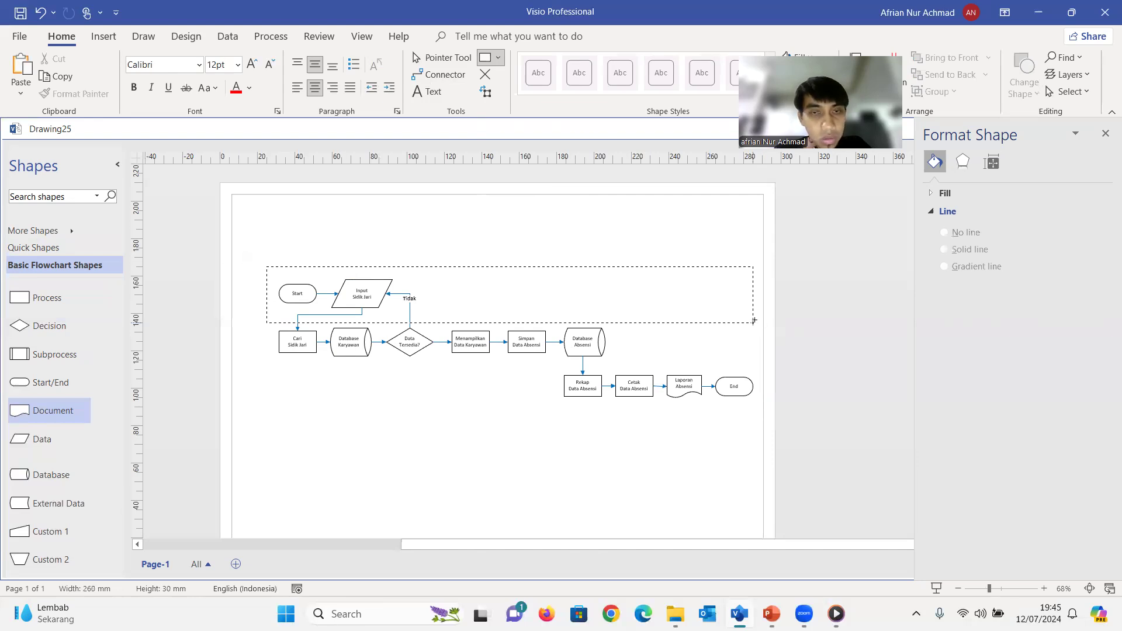
pyautogui.moveTo(760, 321); pyautogui.dragTo(761, 322)
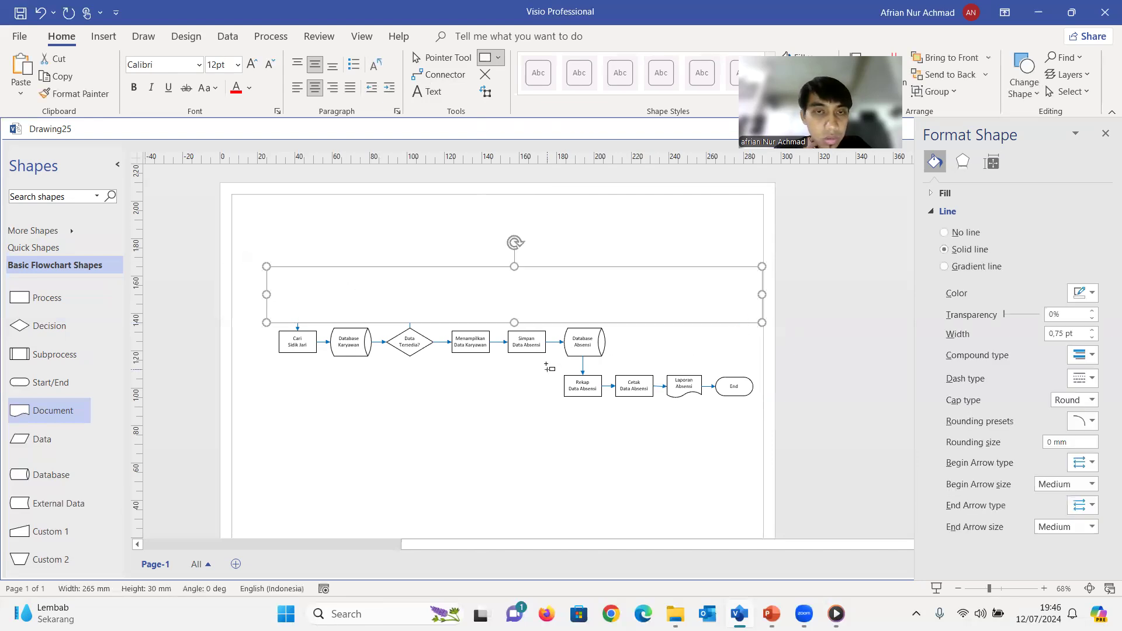
pyautogui.click(559, 331)
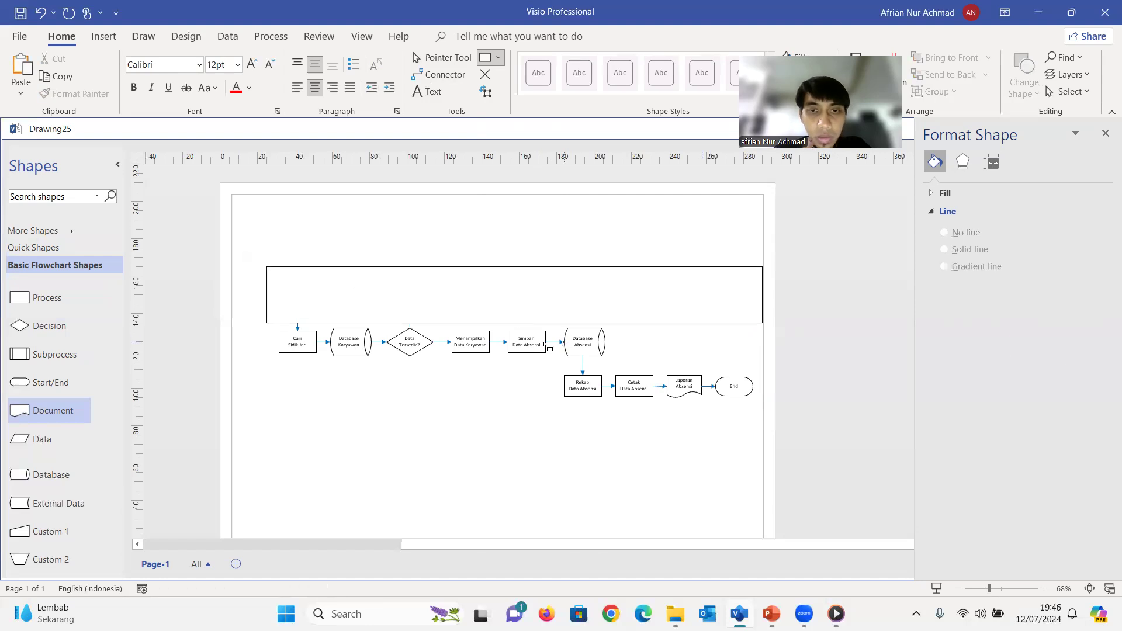
pyautogui.click(443, 58)
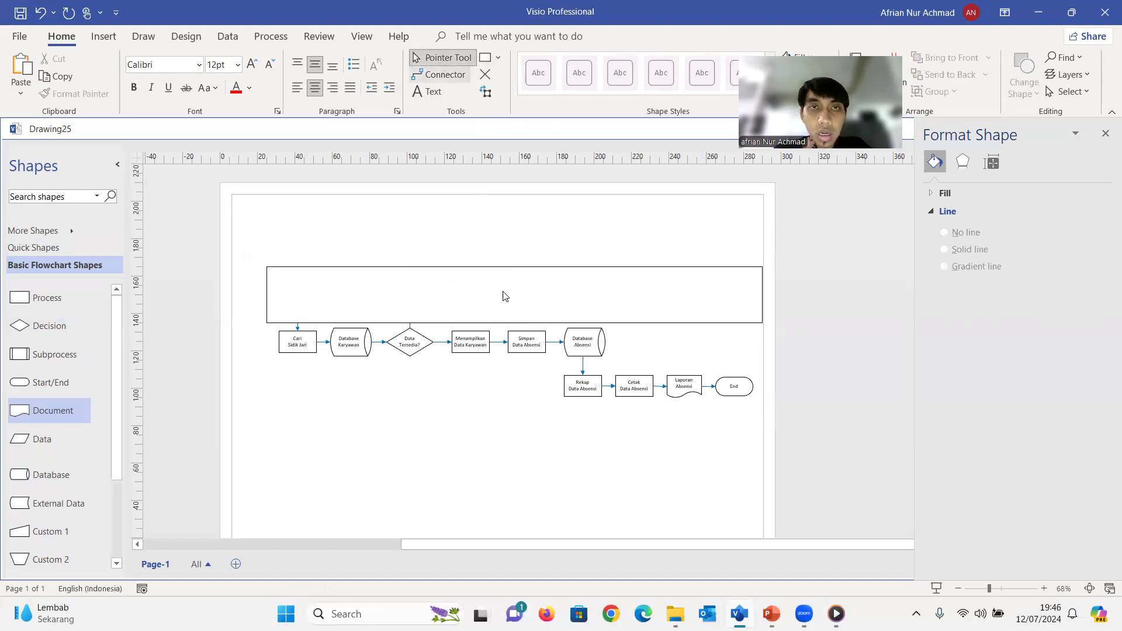
pyautogui.click(518, 313)
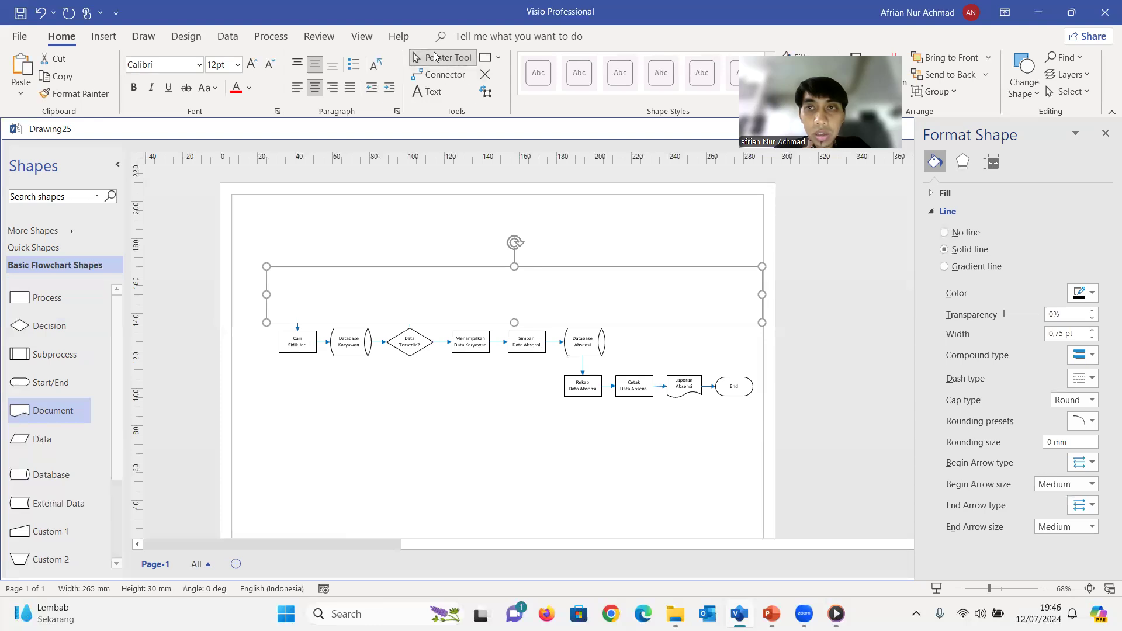
pyautogui.click(428, 92)
pyautogui.click(442, 57)
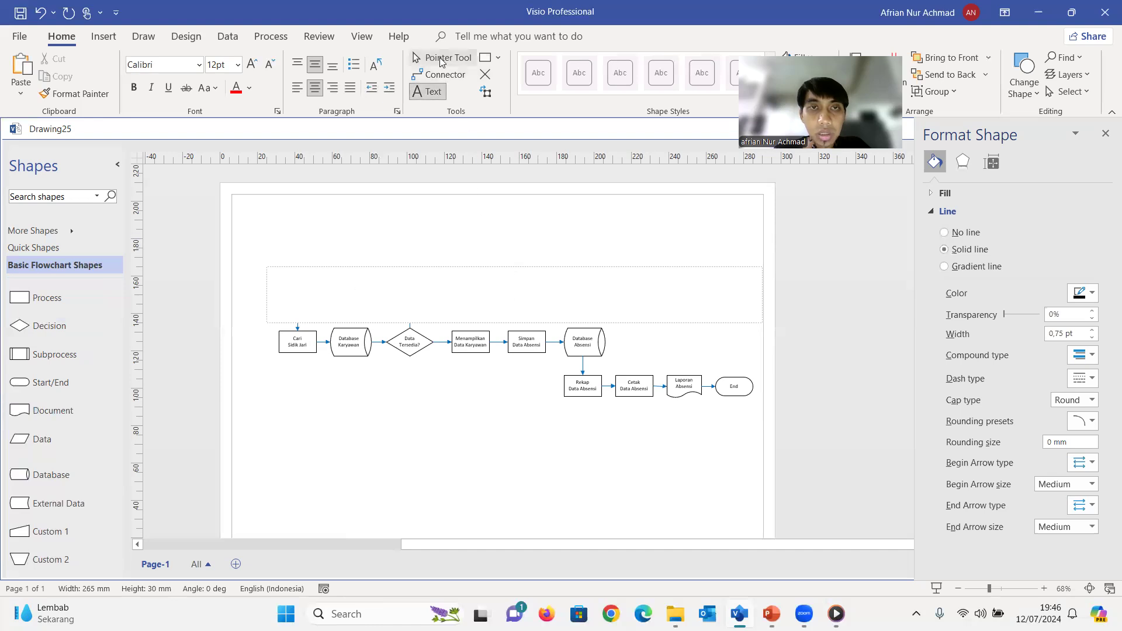
pyautogui.click(467, 357)
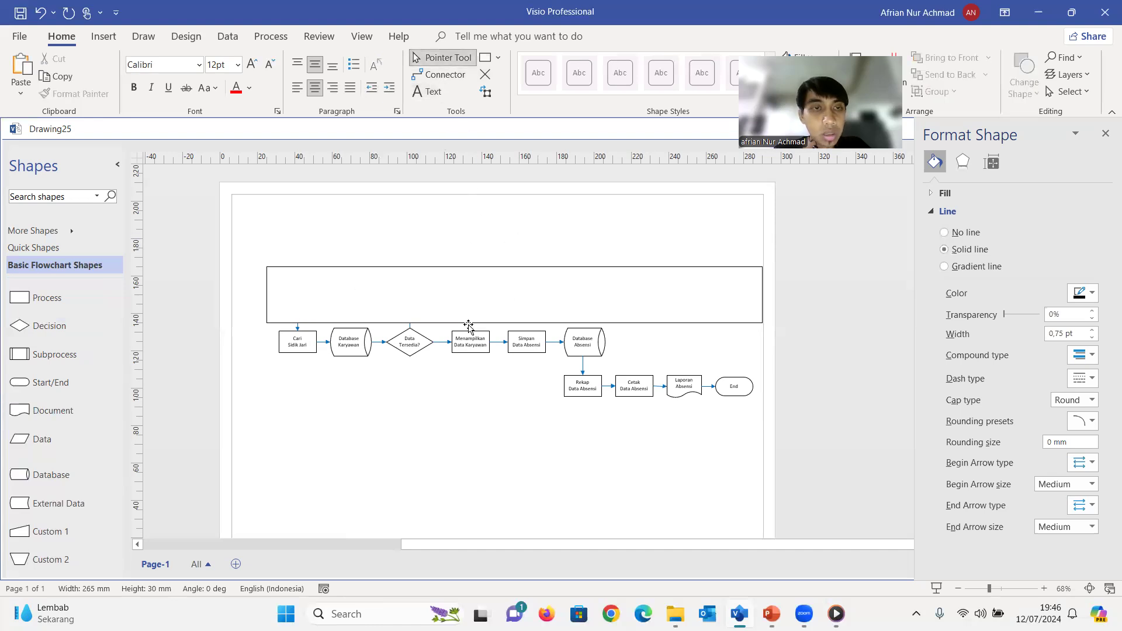
pyautogui.click(467, 296)
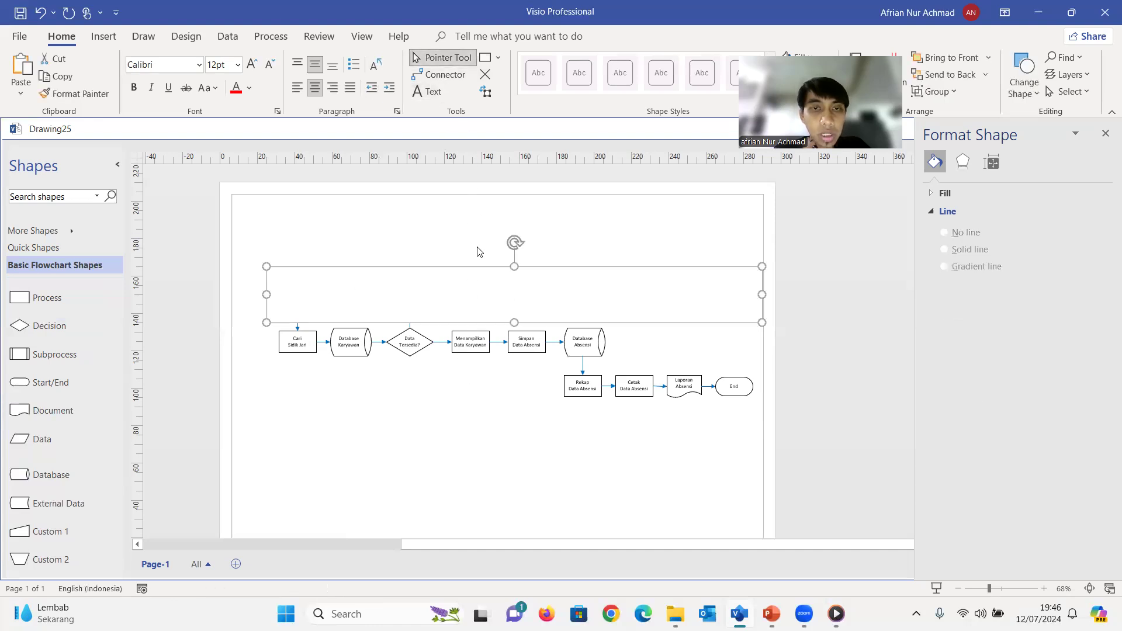
pyautogui.click(471, 351)
pyautogui.click(547, 294)
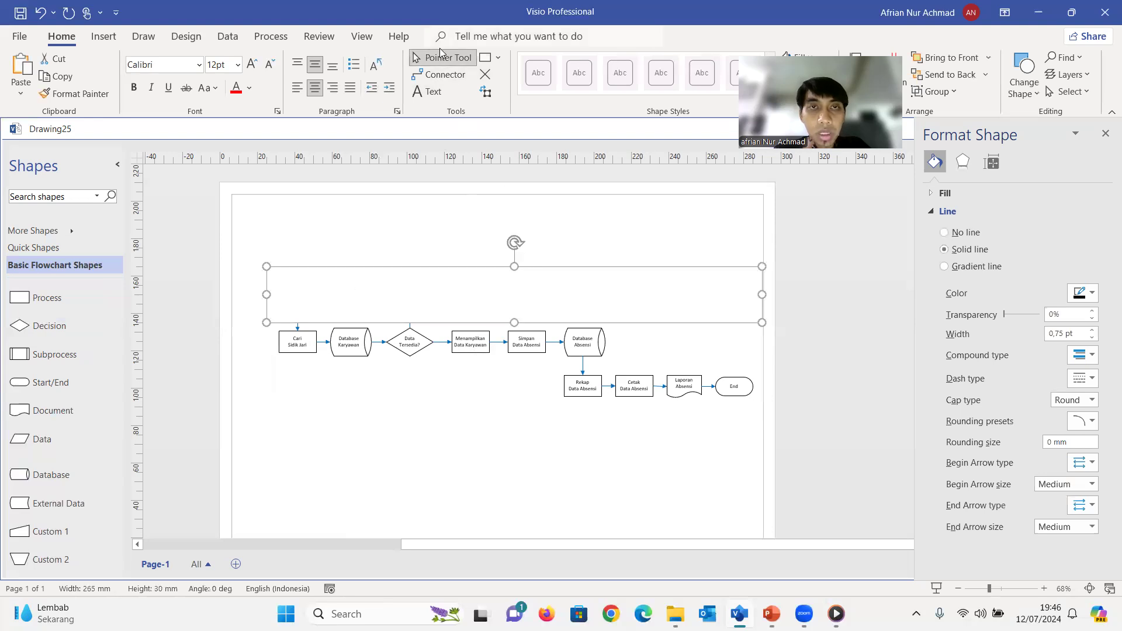
pyautogui.click(506, 339)
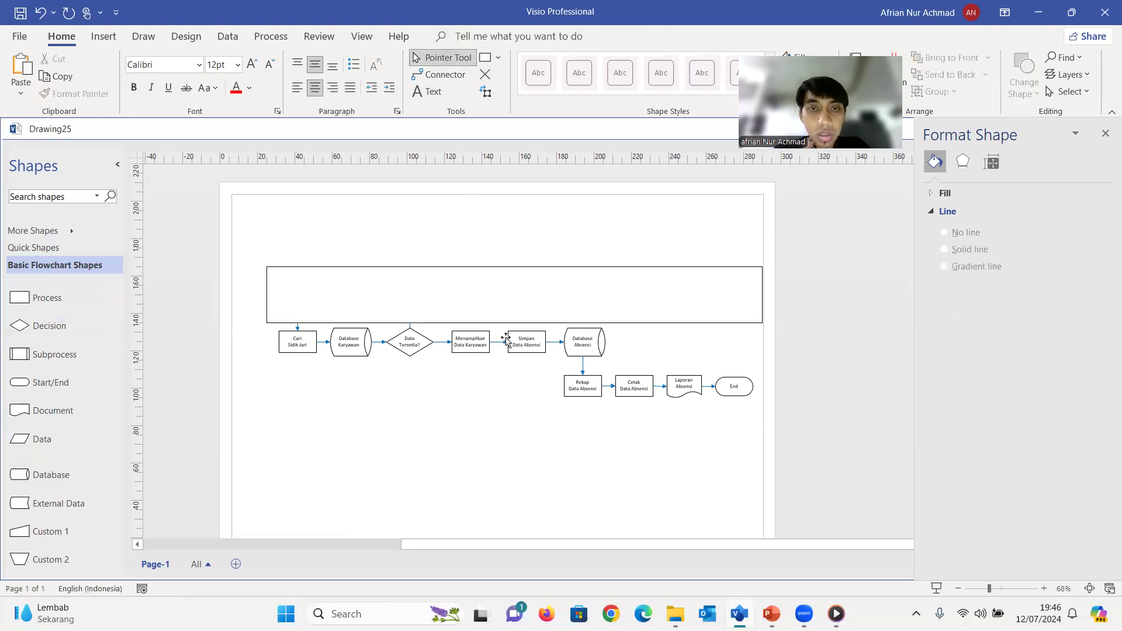
pyautogui.click(506, 338)
pyautogui.click(478, 296)
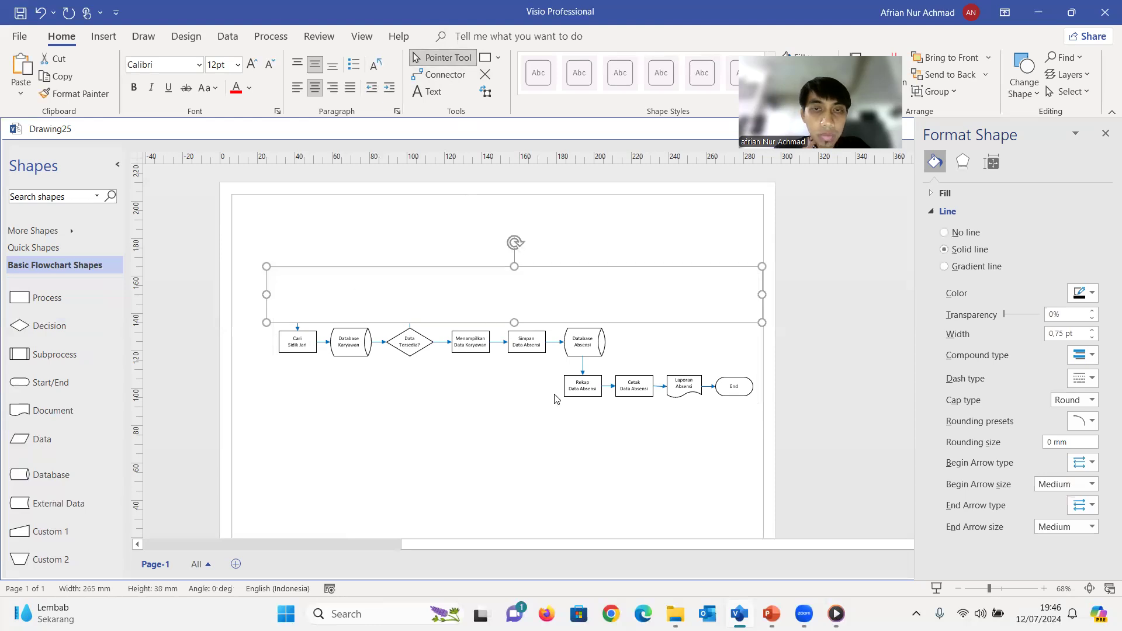
pyautogui.click(513, 390)
pyautogui.click(503, 312)
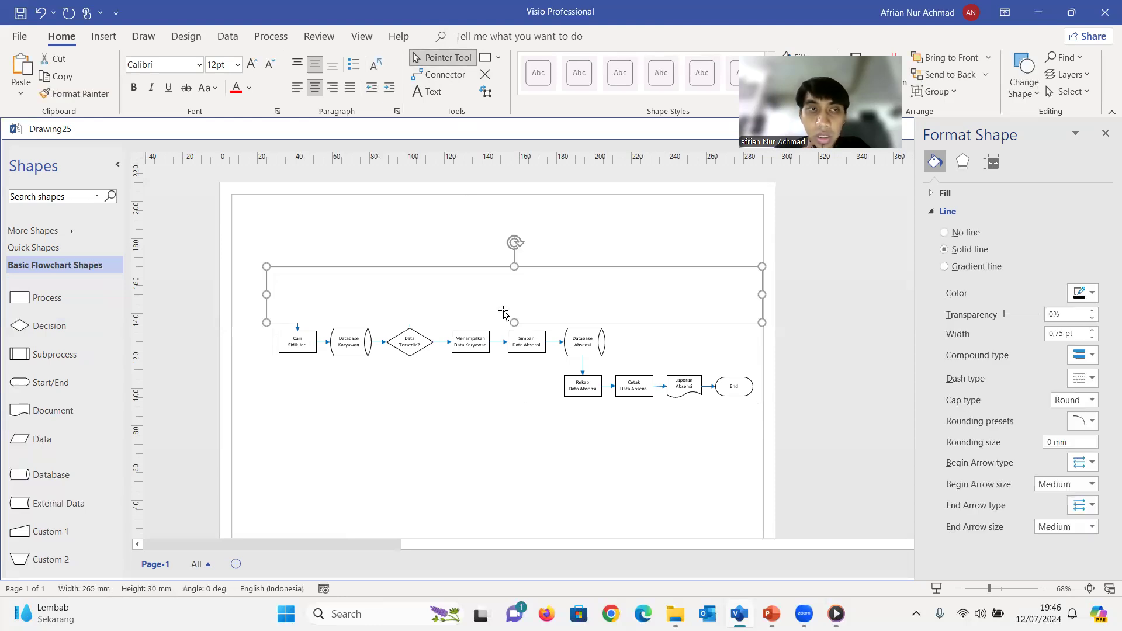
pyautogui.click(485, 58)
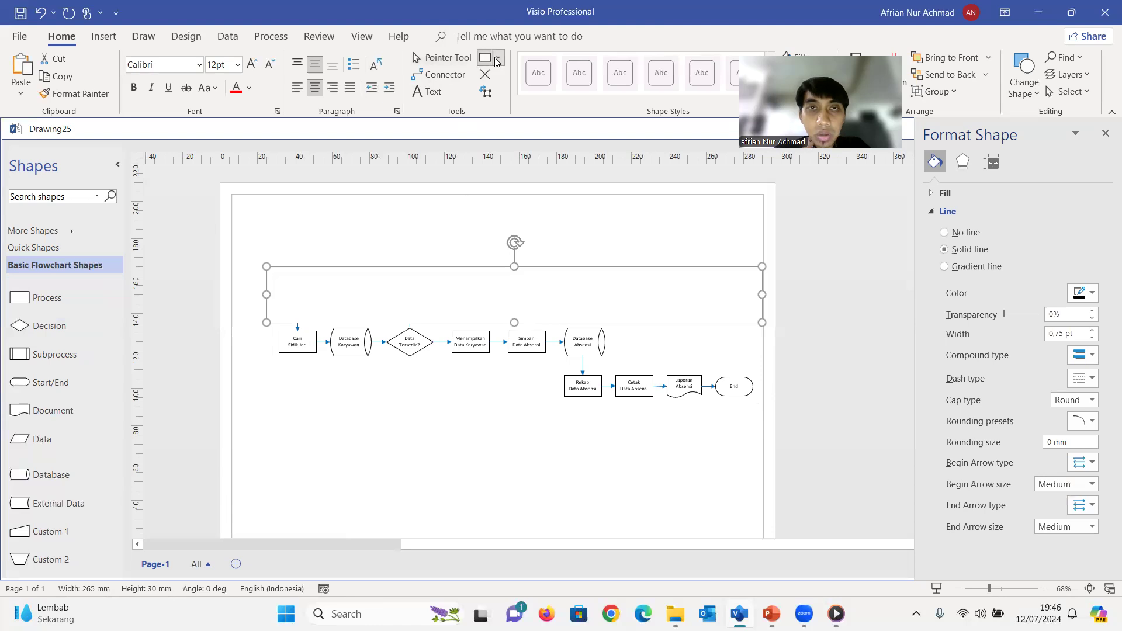
pyautogui.click(497, 59)
pyautogui.click(520, 75)
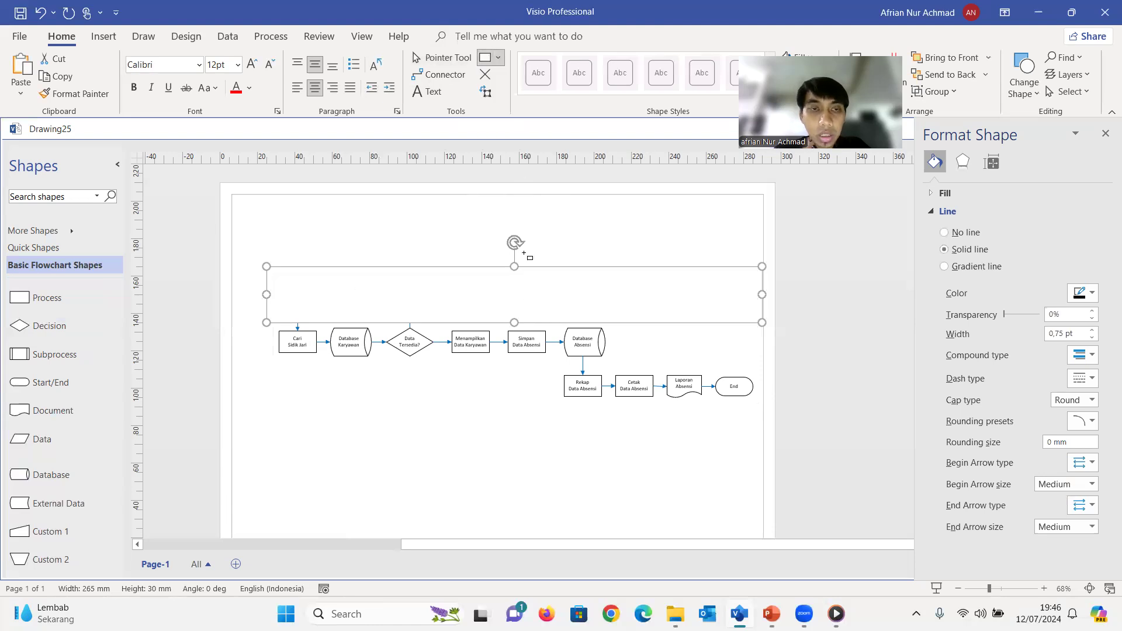
pyautogui.click(516, 306)
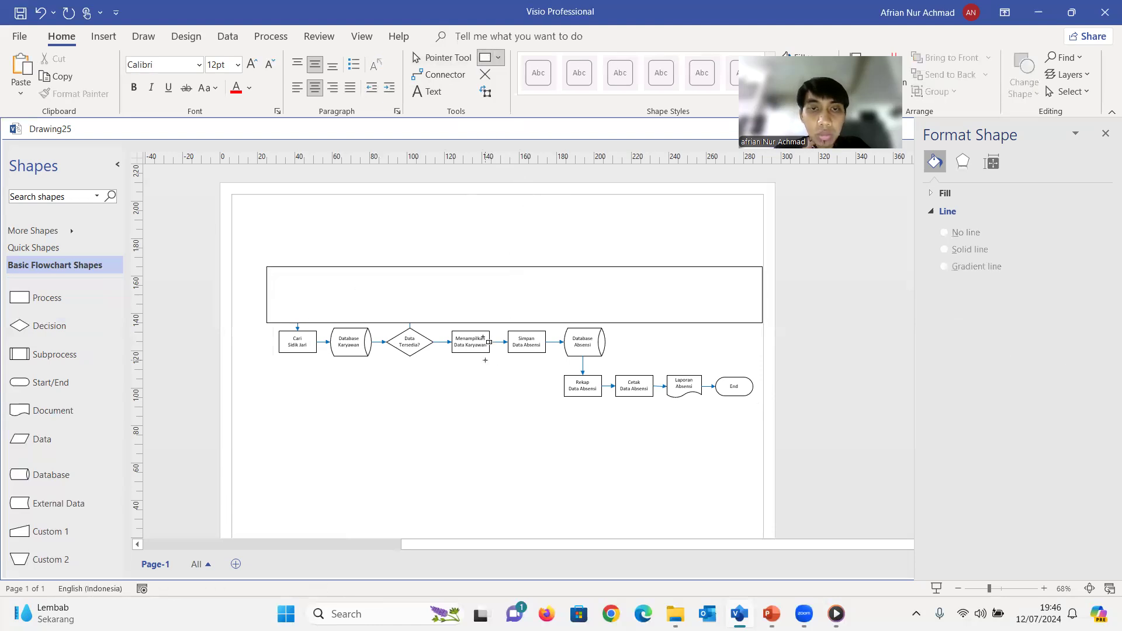
pyautogui.press('Escape')
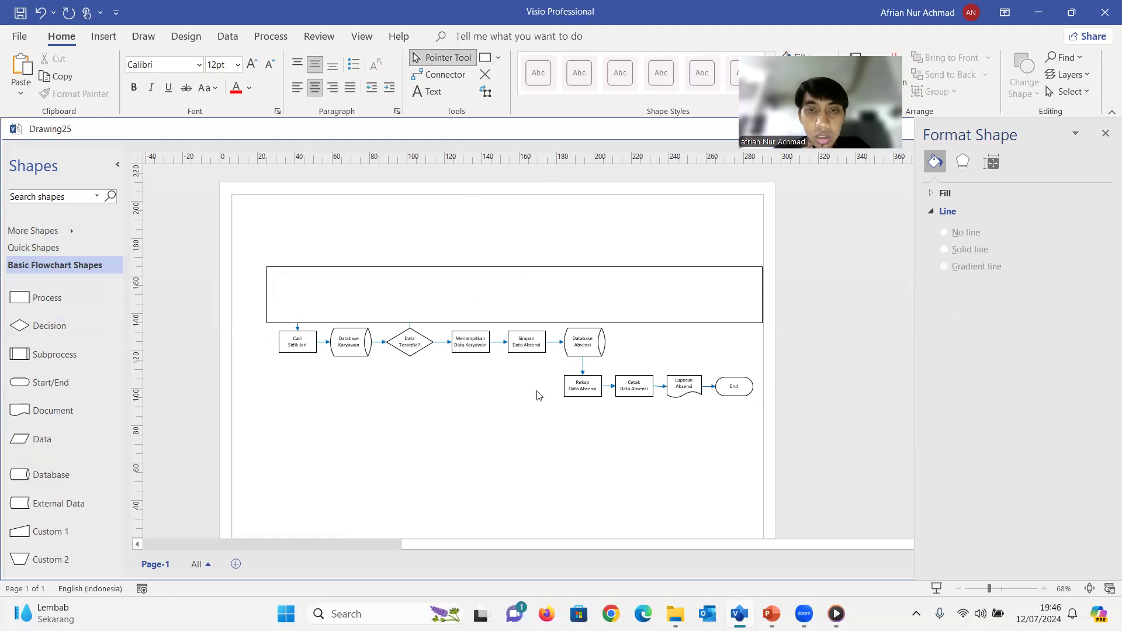
pyautogui.click(590, 350)
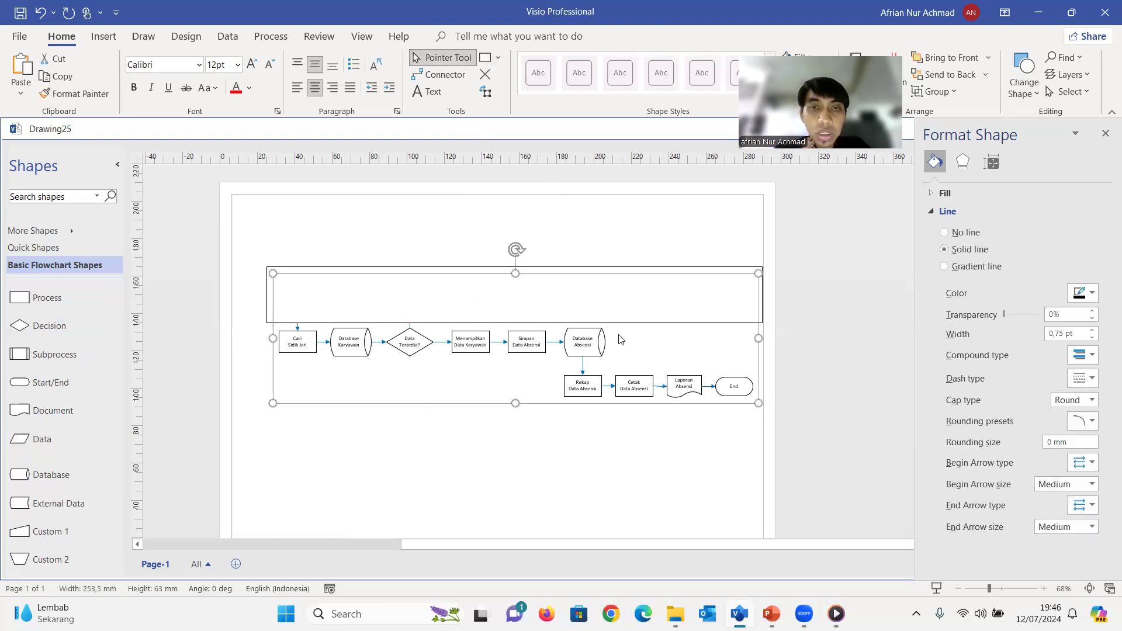
pyautogui.click(561, 305)
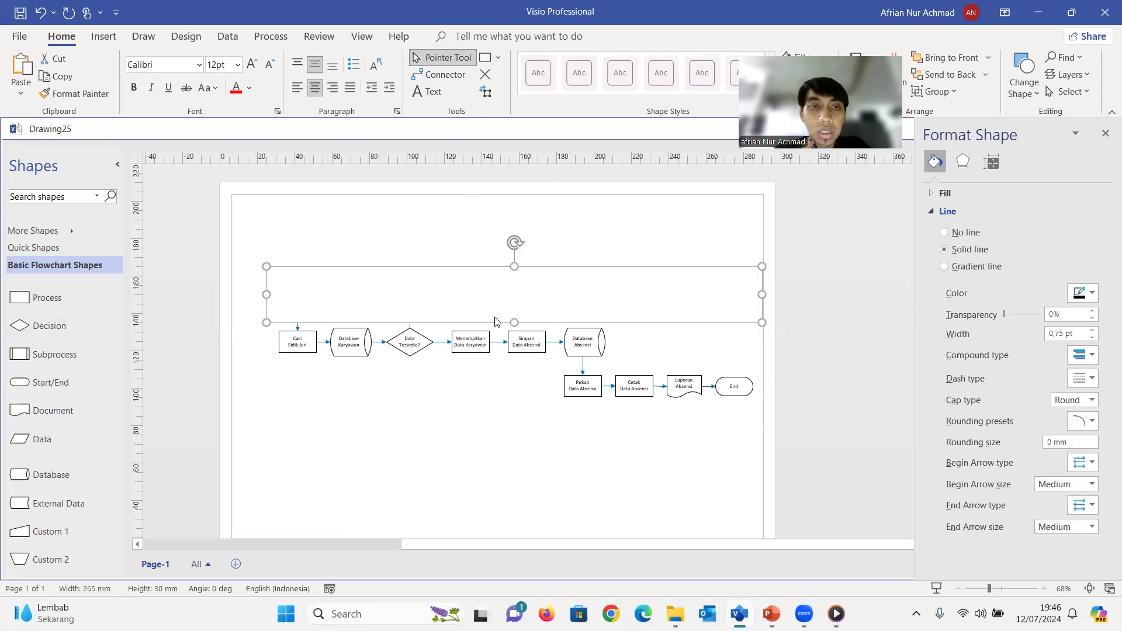
pyautogui.click(499, 358)
pyautogui.click(509, 307)
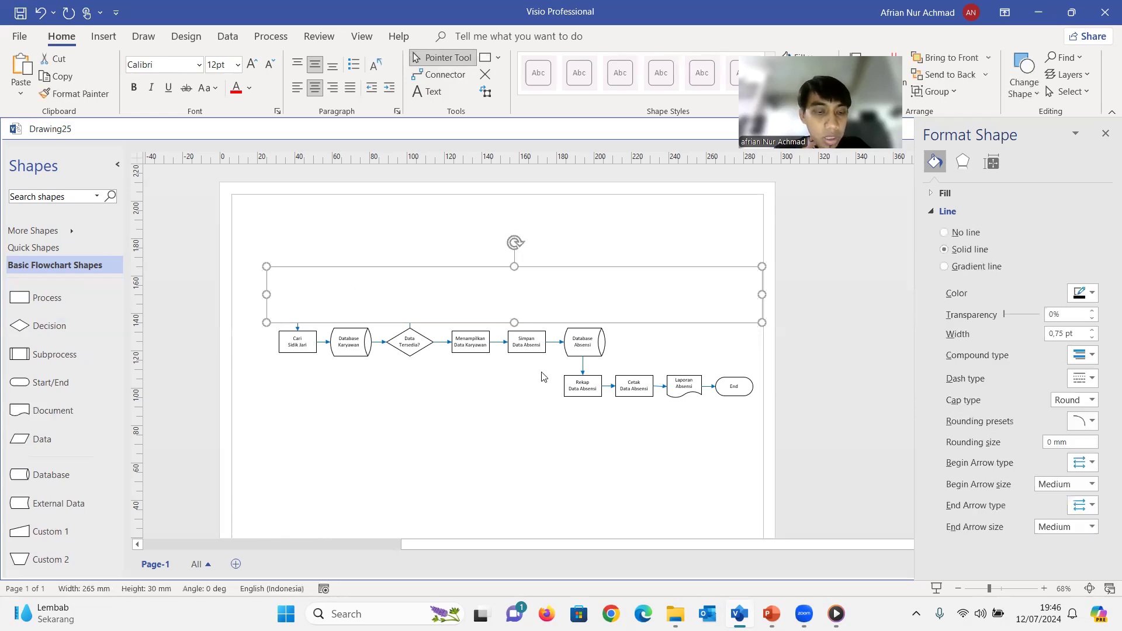
pyautogui.click(506, 351)
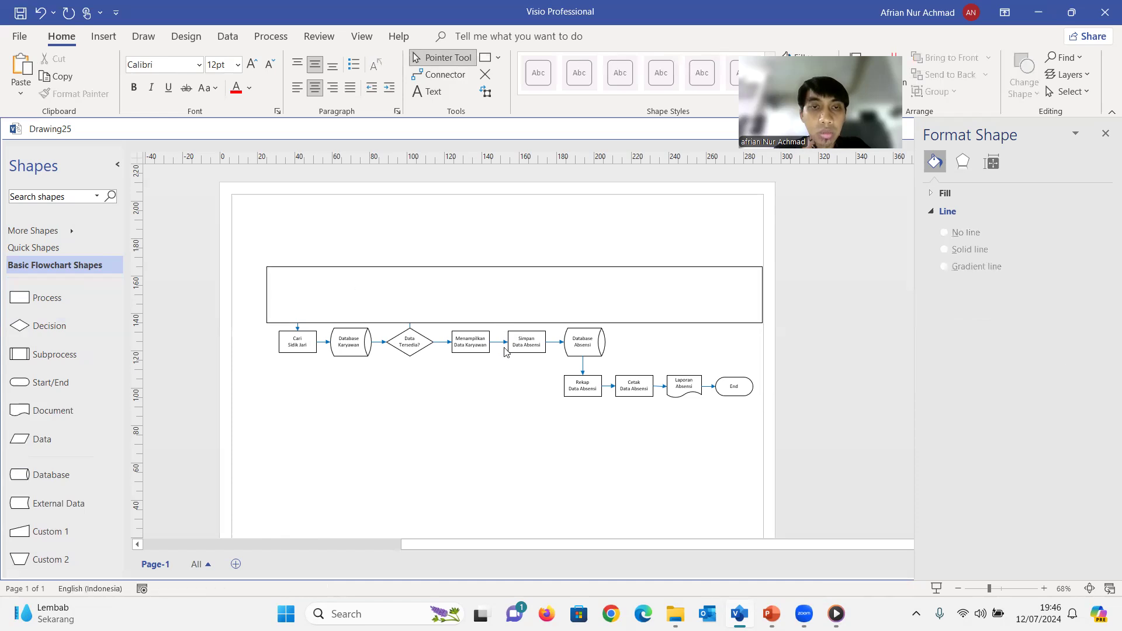
# Bring the grouped flowchart in front of the rectangle that covers its top row
pyautogui.click(530, 350)
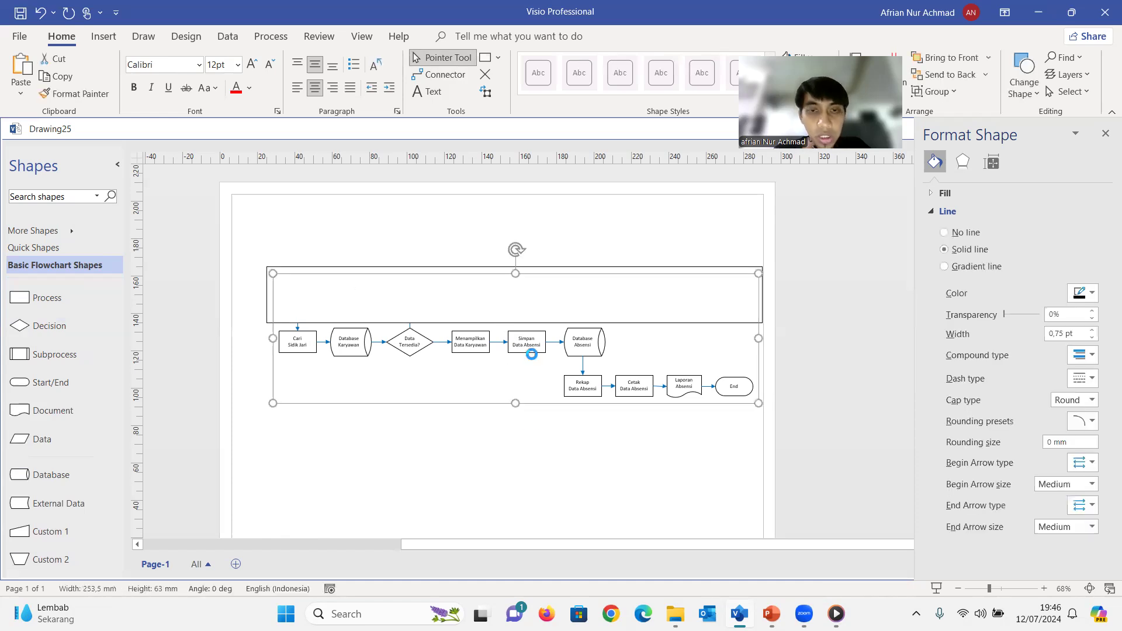
pyautogui.press('Delete')
pyautogui.hotkey('ctrl', 'z')
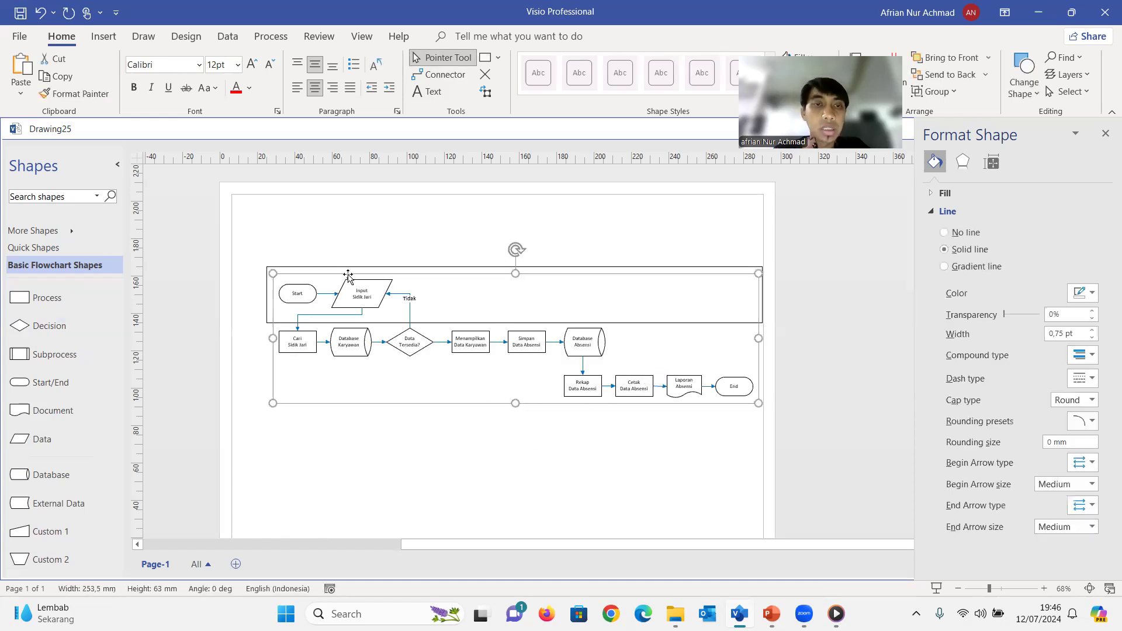
pyautogui.click(354, 242)
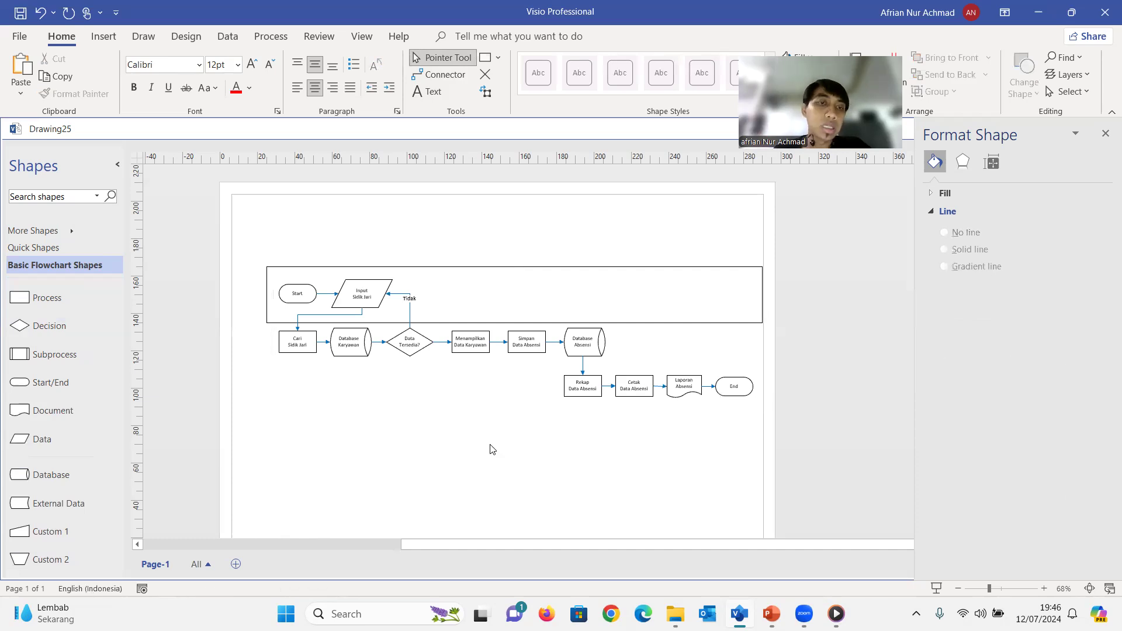
# Shrink the top row's rectangle from its upper and lower edges to a height of 23 mm
pyautogui.click(467, 292)
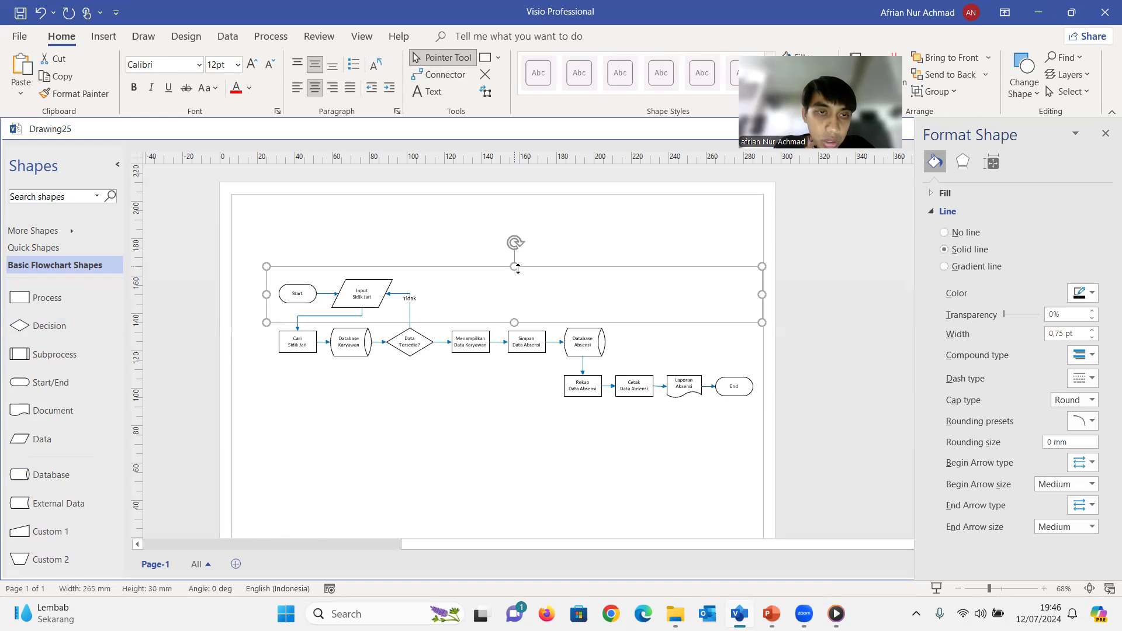
pyautogui.moveTo(518, 269); pyautogui.dragTo(519, 269)
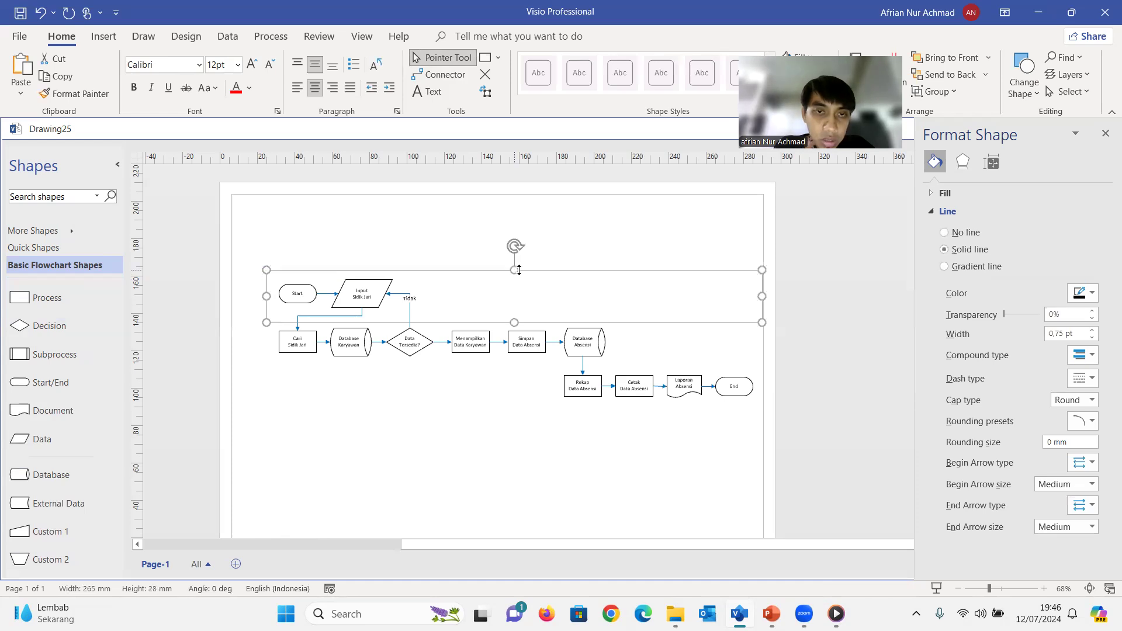
pyautogui.keyDown('ctrl'); pyautogui.scroll(3, 540, 336); pyautogui.keyUp('ctrl')
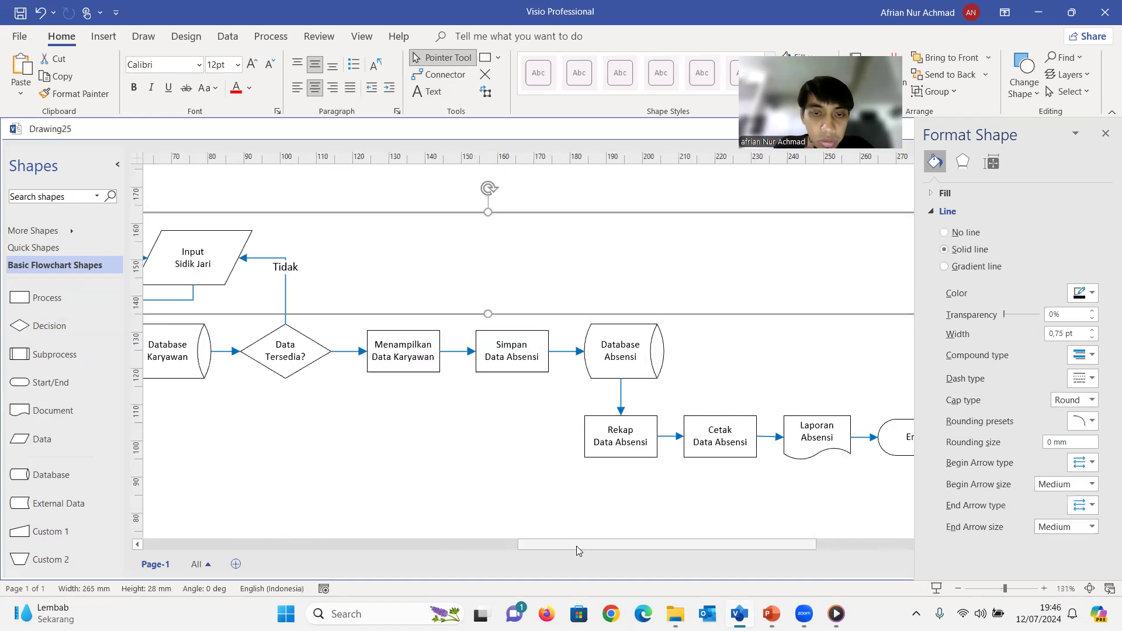
pyautogui.moveTo(576, 546); pyautogui.dragTo(528, 542)
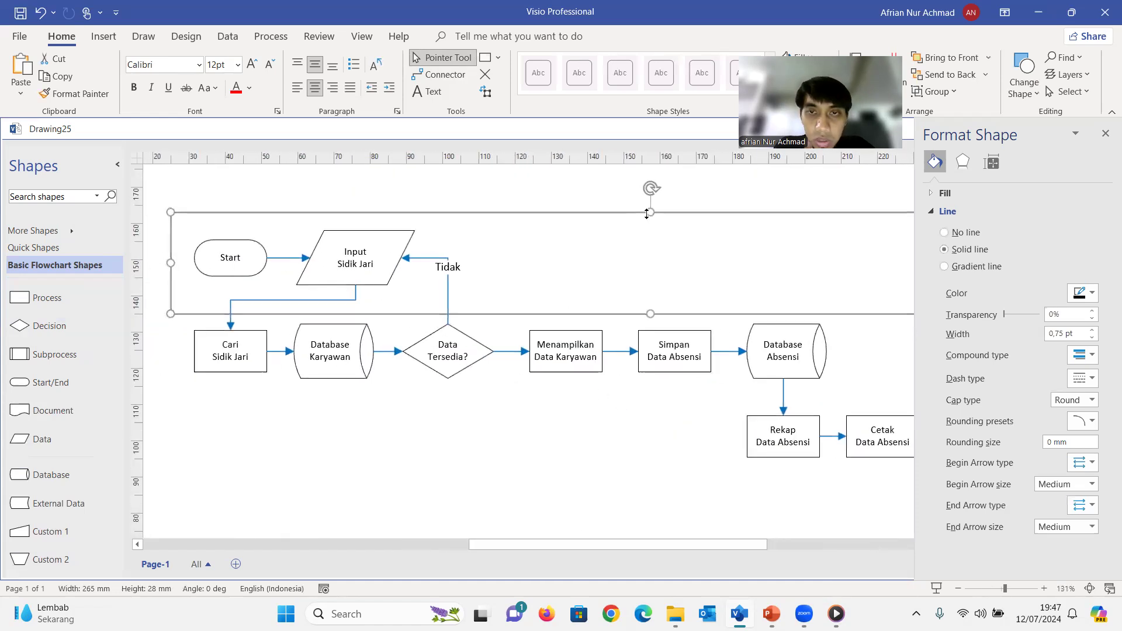
pyautogui.moveTo(649, 217); pyautogui.dragTo(649, 228)
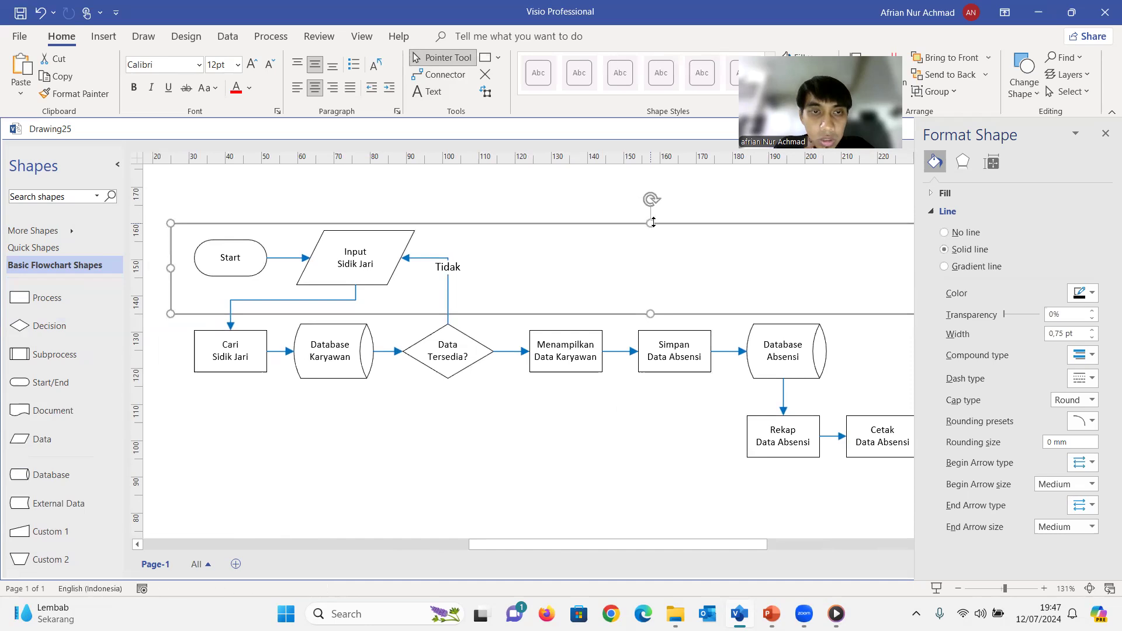
pyautogui.moveTo(652, 315); pyautogui.dragTo(652, 306)
pyautogui.click(513, 456)
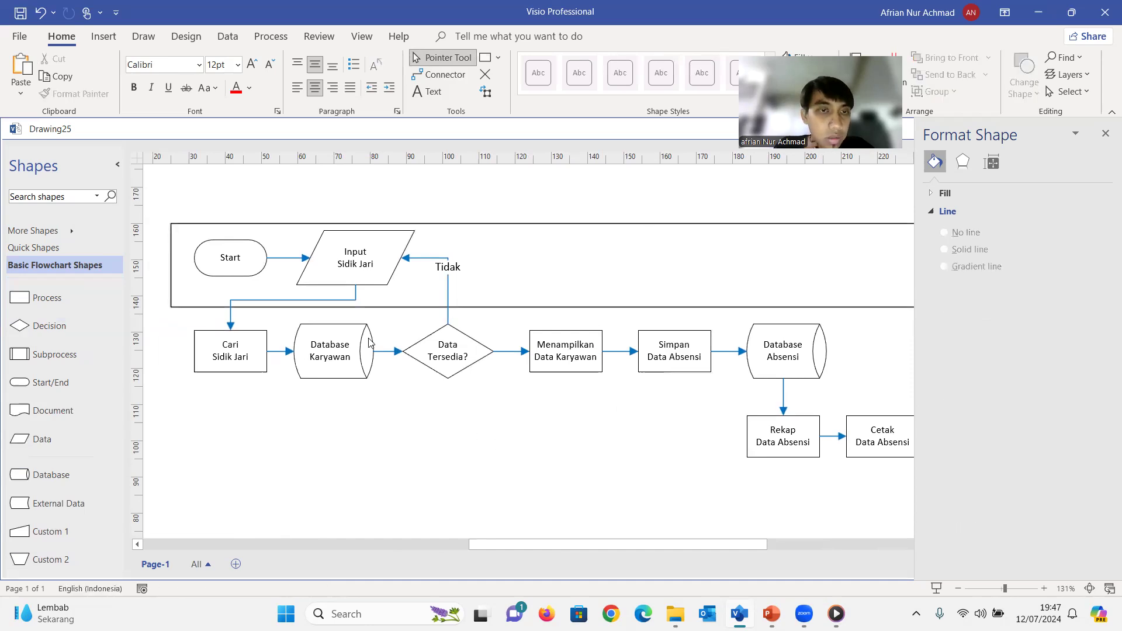
# Duplicate the 265 mm by 23 mm rectangle twice and stack the copies directly below it over the flowchart's second and third rows
pyautogui.click(389, 305)
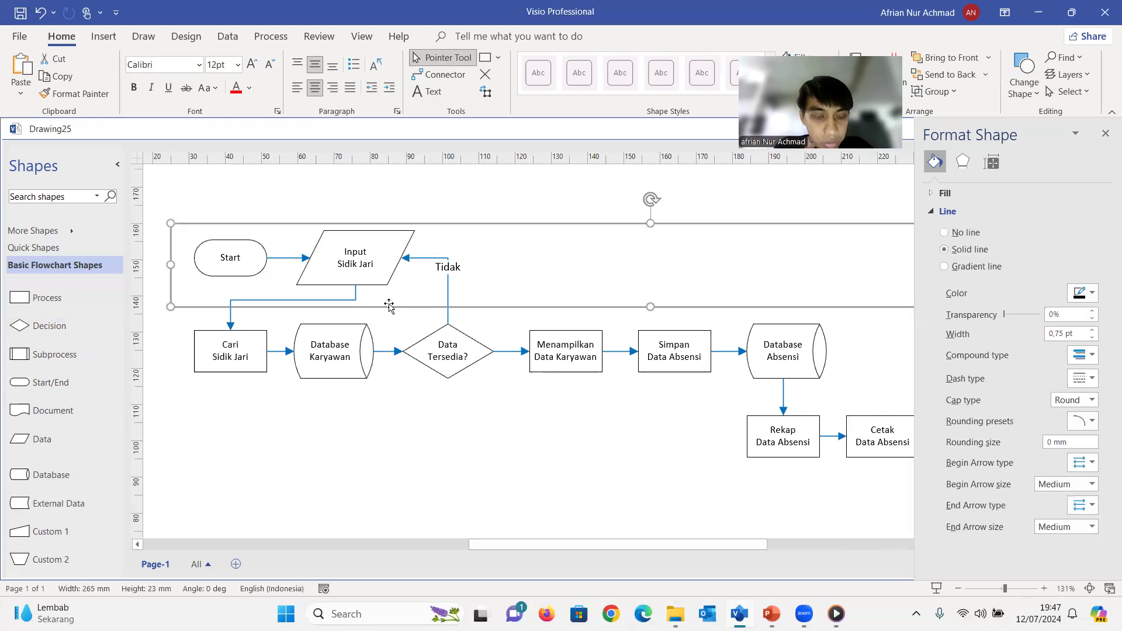
pyautogui.moveTo(389, 305); pyautogui.dragTo(366, 364)
pyautogui.hotkey('ctrl', 'z')
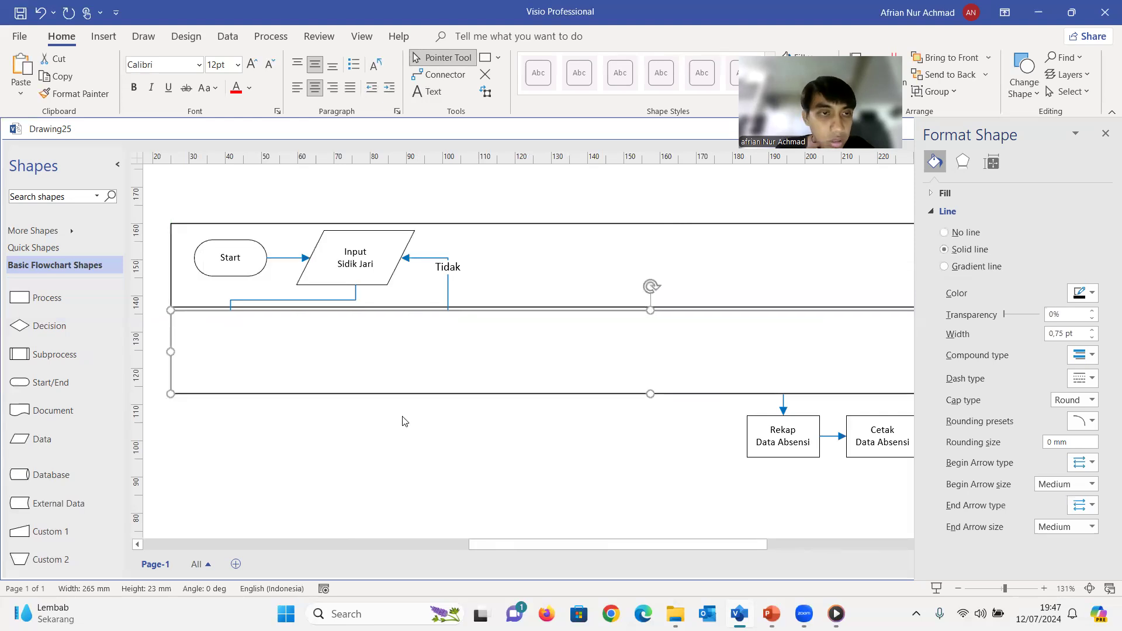
pyautogui.click(465, 438)
pyautogui.click(401, 358)
pyautogui.hotkey('ctrl', 'v')
pyautogui.moveTo(487, 405); pyautogui.dragTo(446, 439)
pyautogui.hotkey('ctrl', 'z')
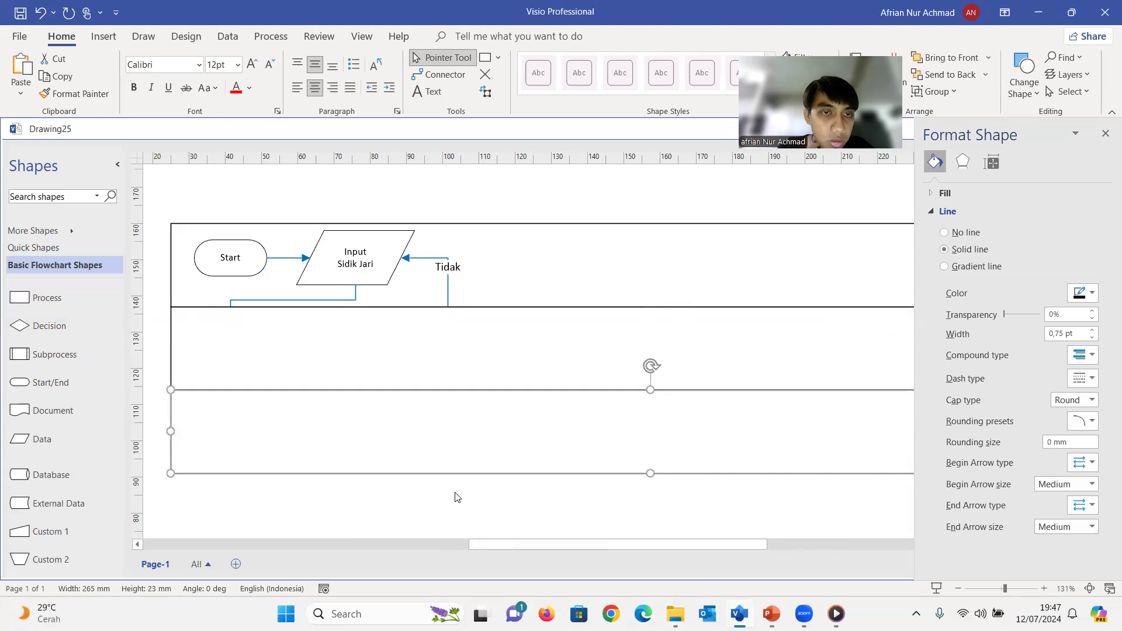
# Bring the grouped flowchart in front of all three stacked row rectangles
pyautogui.click(444, 264)
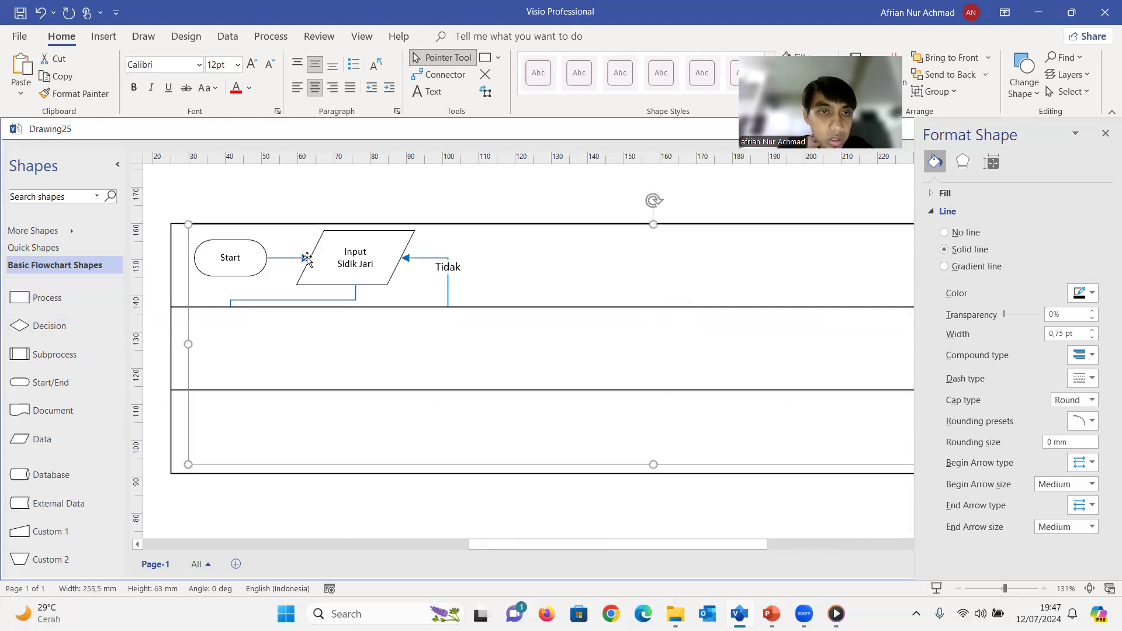
pyautogui.press('Delete')
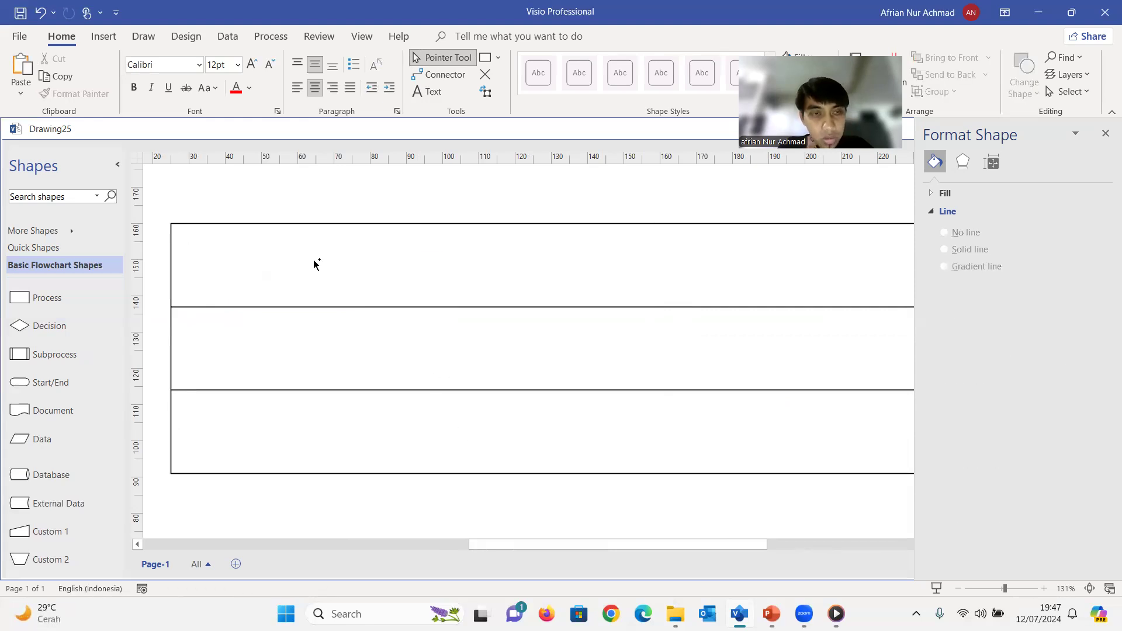
pyautogui.hotkey('ctrl', 'z')
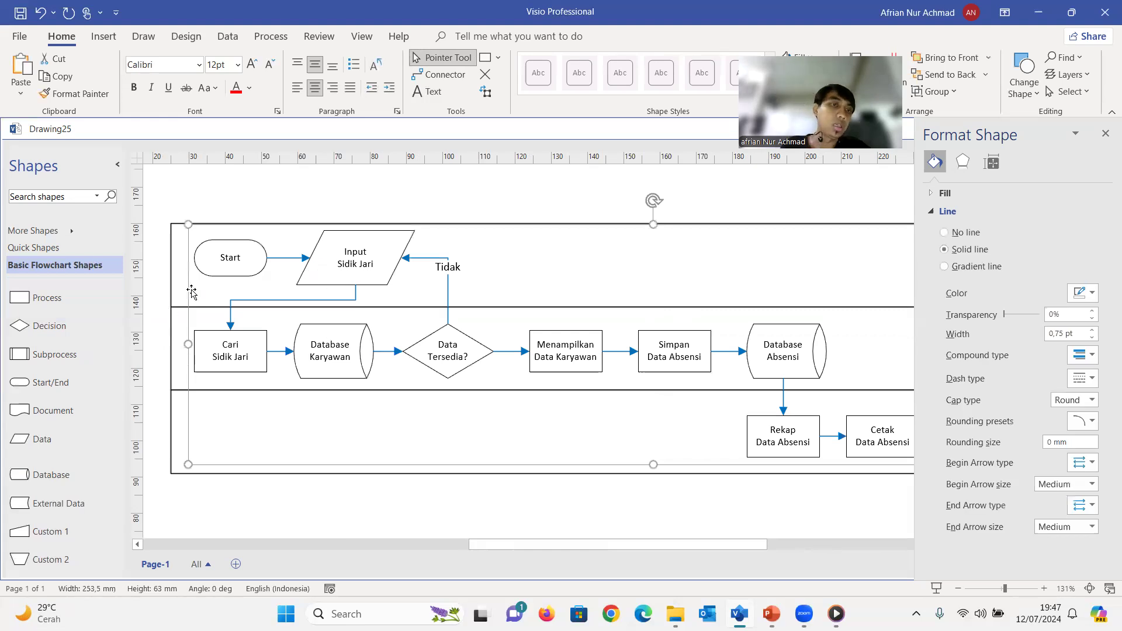
pyautogui.click(277, 197)
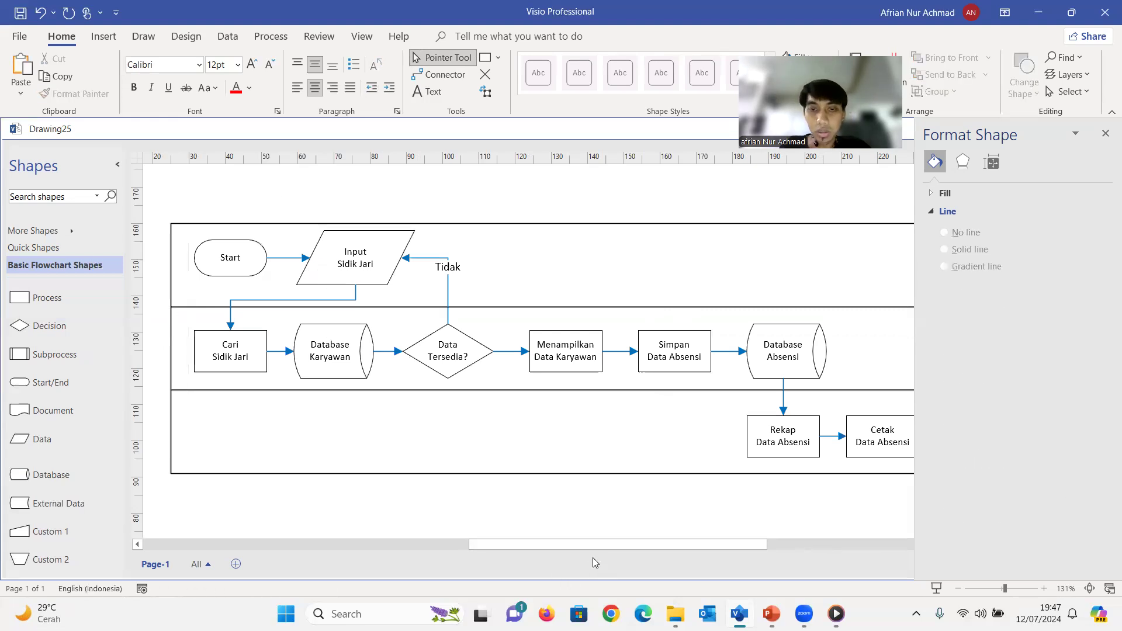
# Draw a narrow rectangle about 11 mm wide and 23 mm high against the left edge of the top row's frame
pyautogui.moveTo(586, 543); pyautogui.dragTo(543, 545)
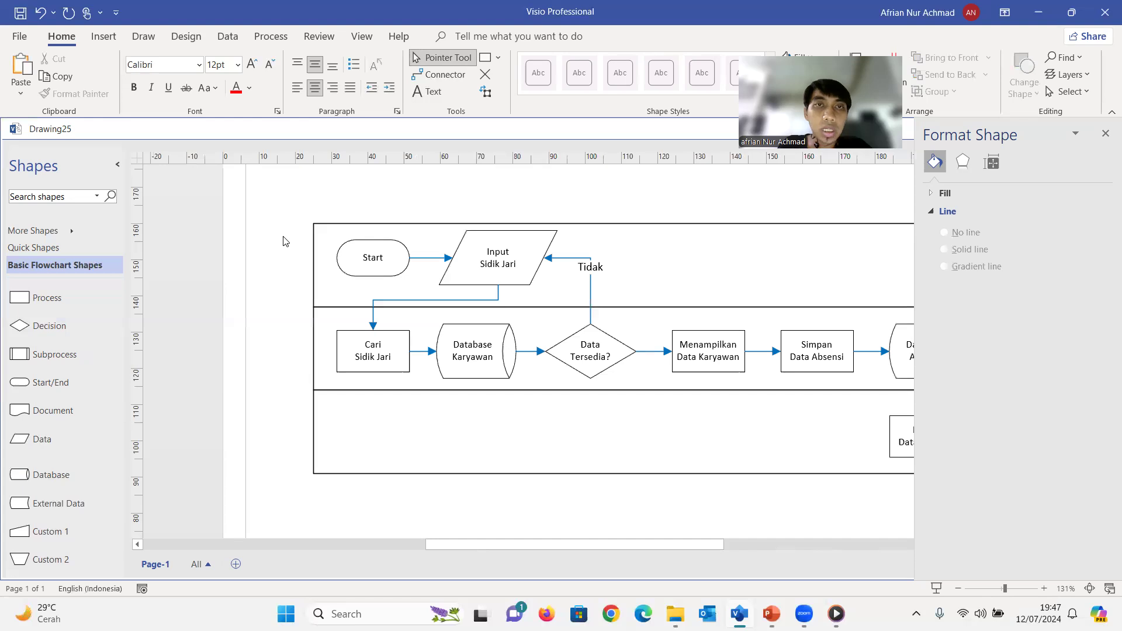
pyautogui.click(485, 57)
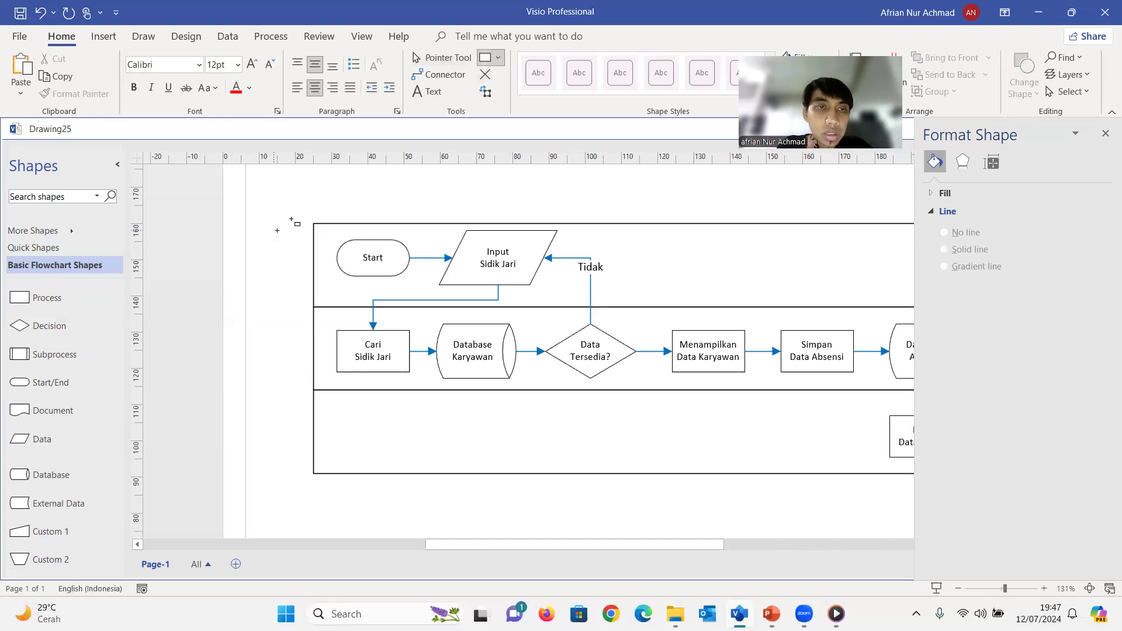
pyautogui.moveTo(274, 223); pyautogui.dragTo(308, 306)
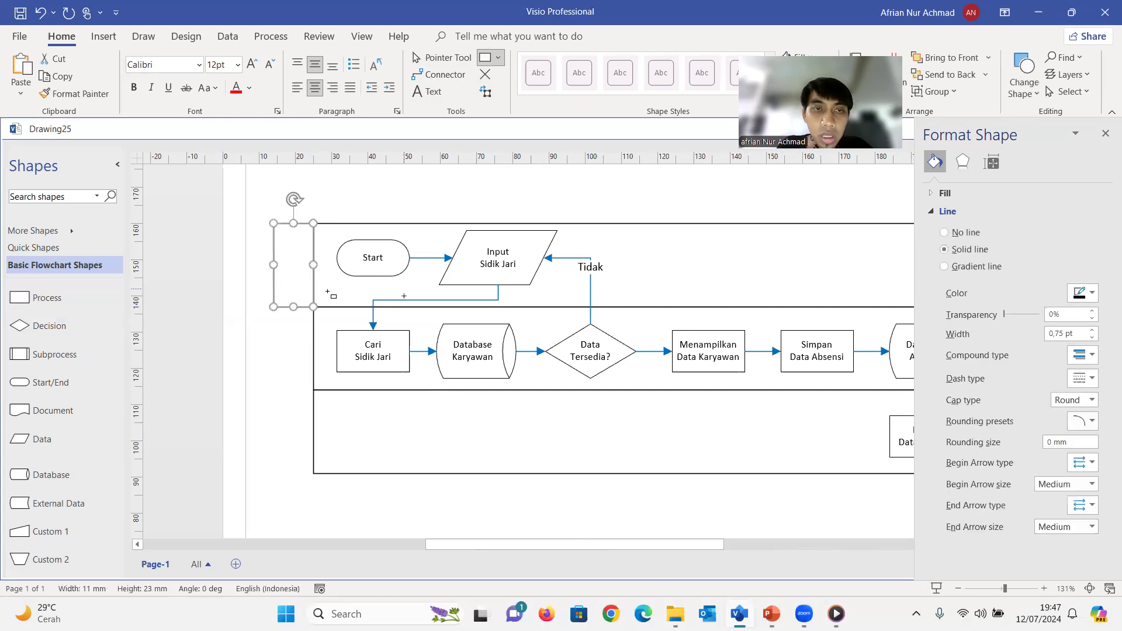
pyautogui.click(325, 301)
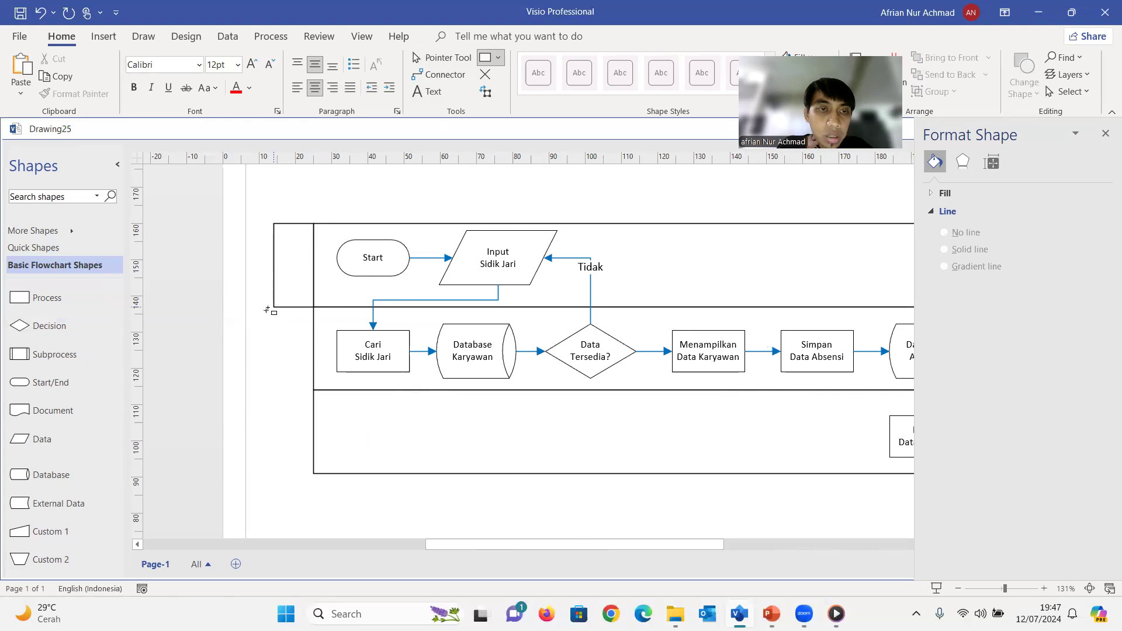
# Add matching narrow rectangles at the left of the second and third rows, then return to the Pointer Tool
pyautogui.moveTo(313, 310)
pyautogui.mouseDown()
pyautogui.moveTo(314, 388)
pyautogui.moveTo(274, 390)
pyautogui.mouseUp()
pyautogui.click(267, 420)
pyautogui.moveTo(274, 390); pyautogui.dragTo(314, 474)
pyautogui.click(342, 432)
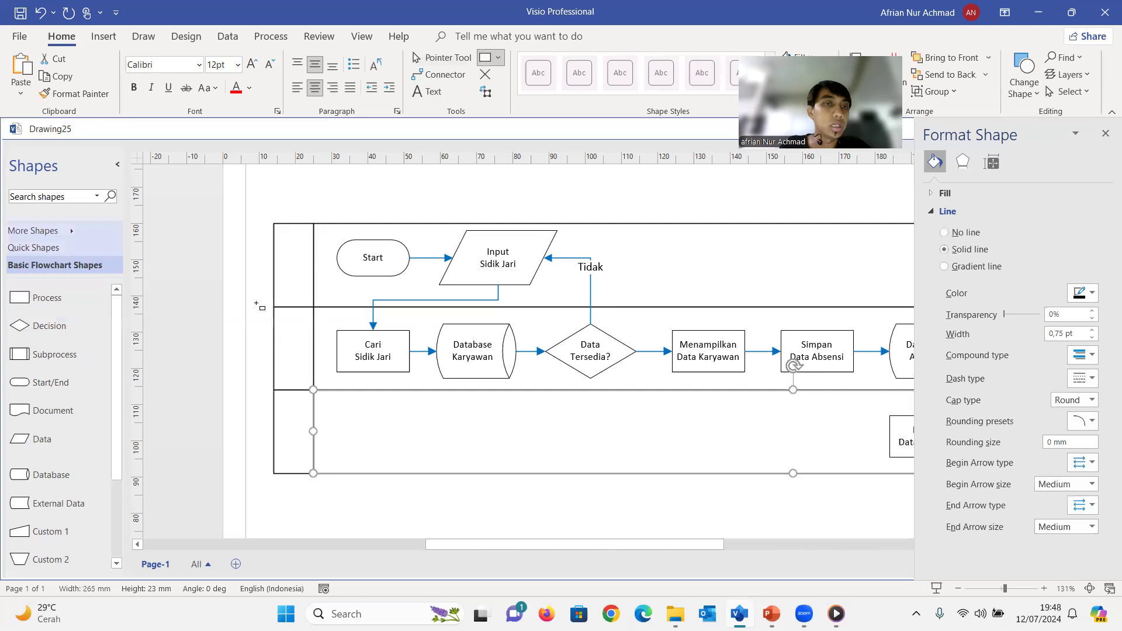
pyautogui.moveTo(274, 224); pyautogui.dragTo(314, 306)
pyautogui.click(441, 57)
pyautogui.press('Escape')
# Select the three narrow rectangles left of the rows and give them a light grey solid fill
pyautogui.click(293, 297)
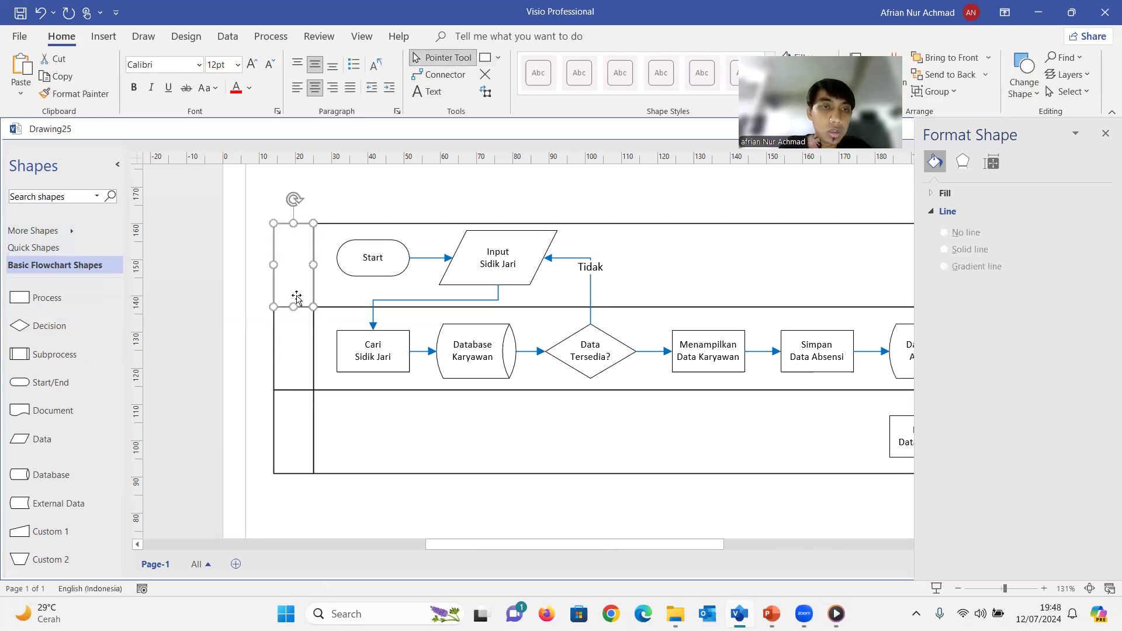
pyautogui.keyDown('shift'); pyautogui.click(296, 344); pyautogui.keyUp('shift')
pyautogui.keyDown('shift'); pyautogui.click(296, 425); pyautogui.keyUp('shift')
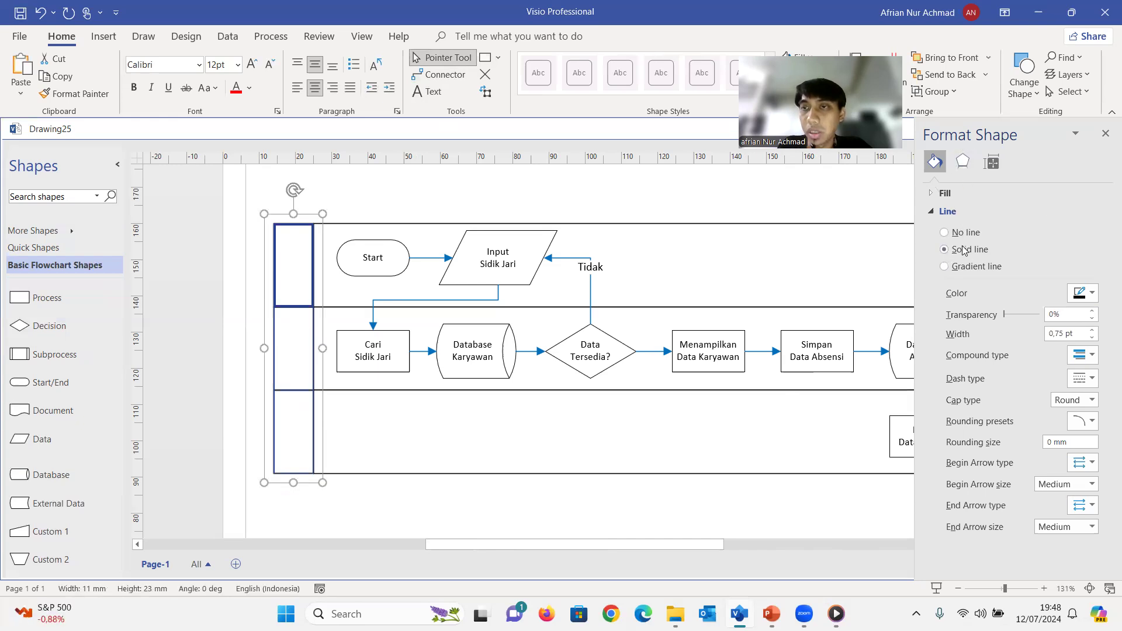
pyautogui.click(943, 193)
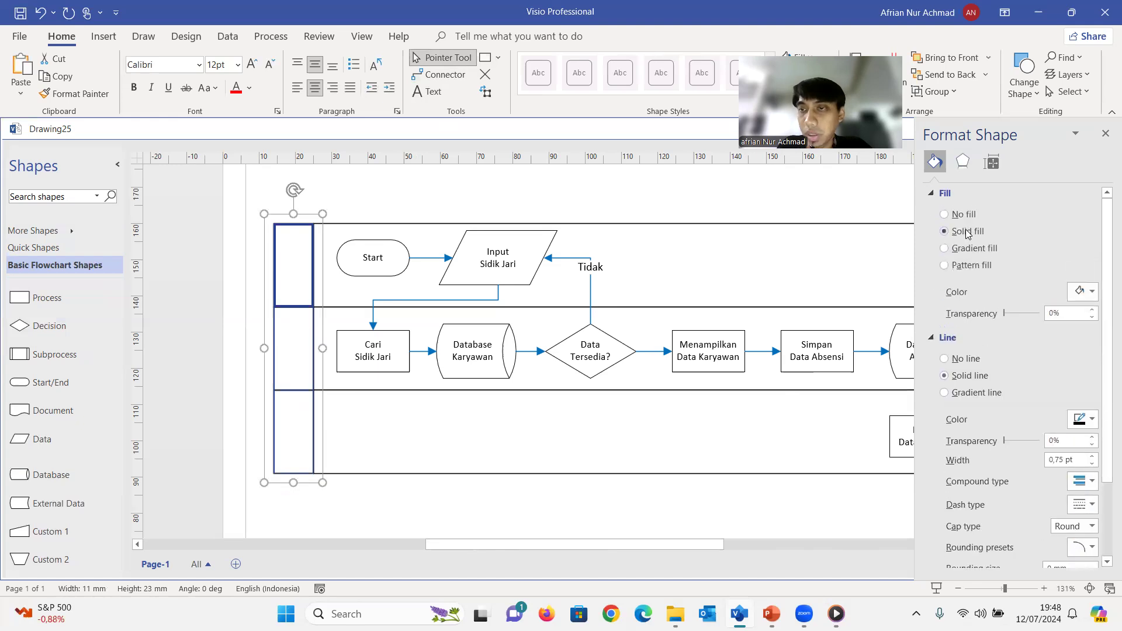
pyautogui.click(1080, 292)
pyautogui.click(1035, 358)
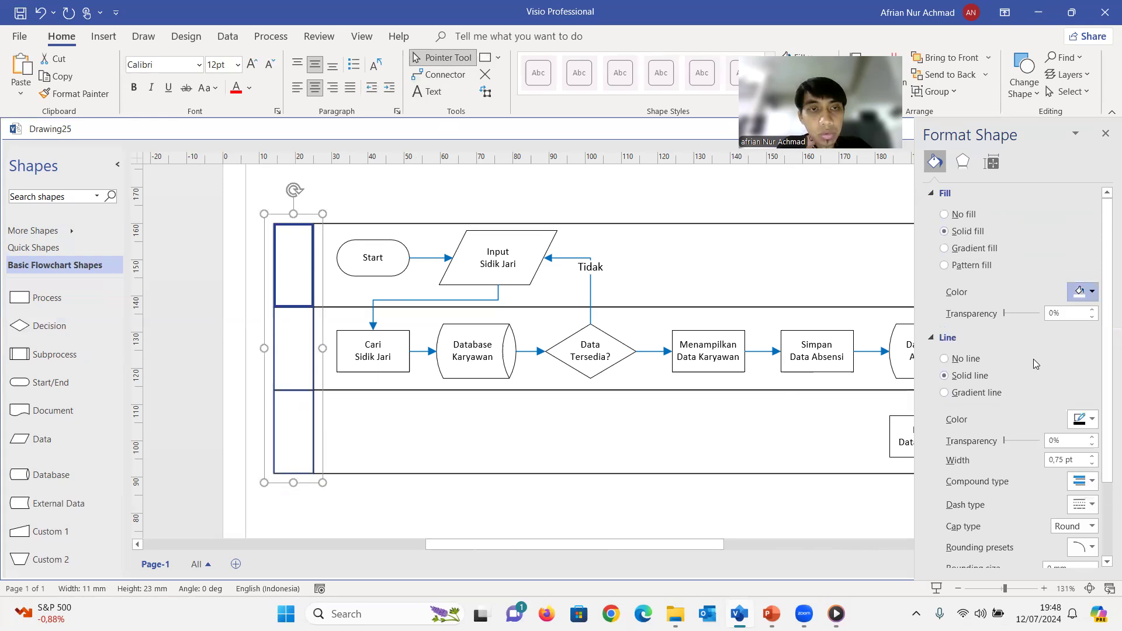
pyautogui.click(1081, 291)
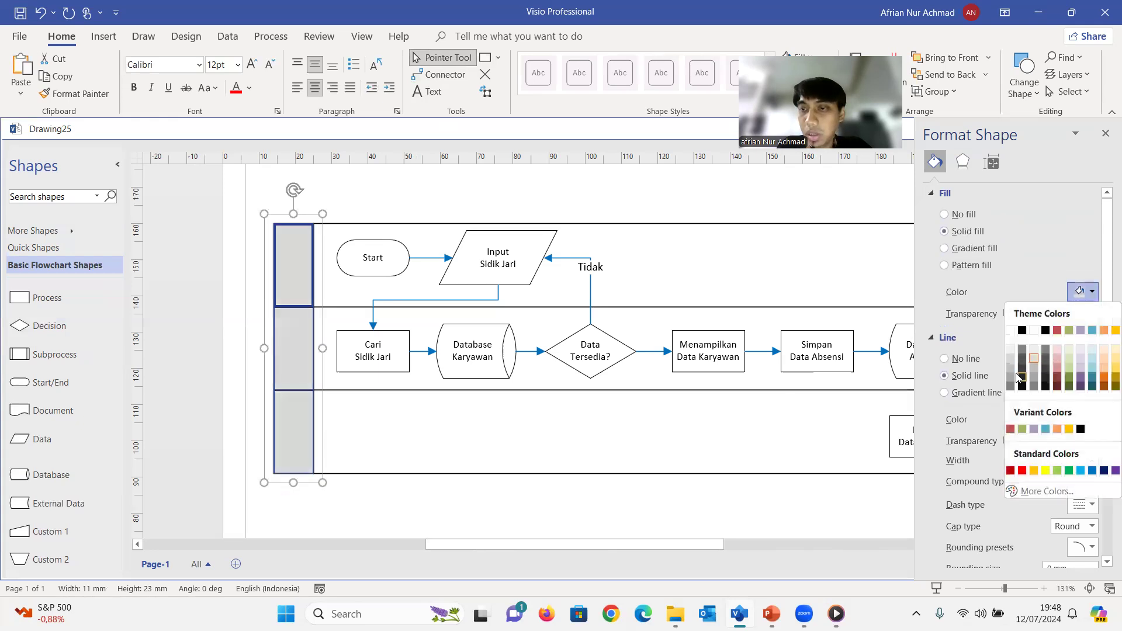
pyautogui.click(1009, 350)
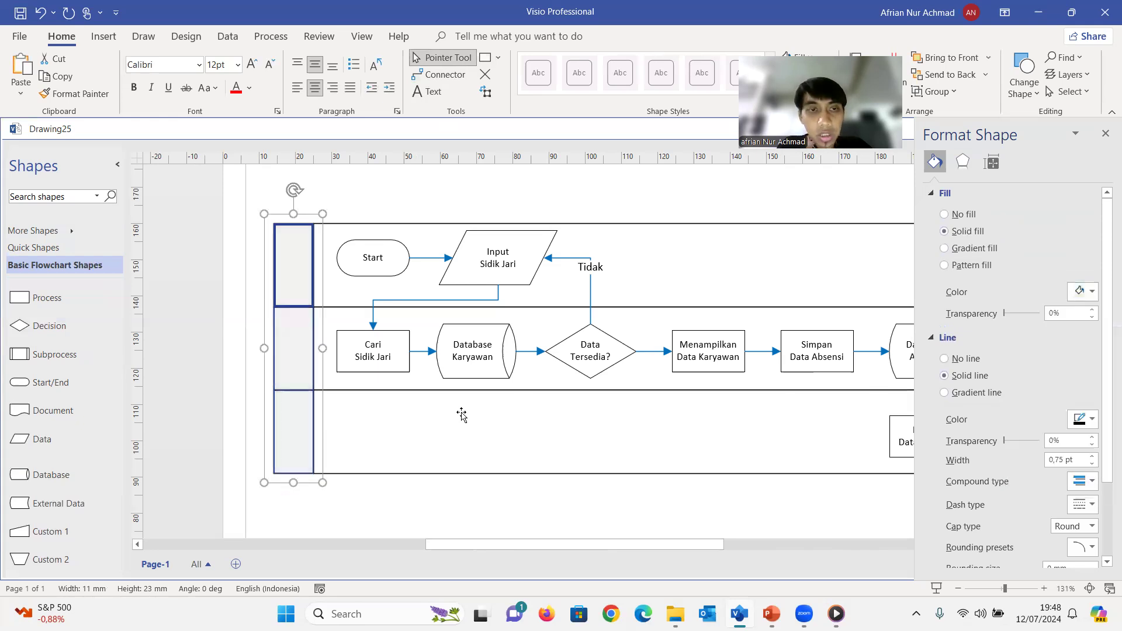
pyautogui.click(1081, 292)
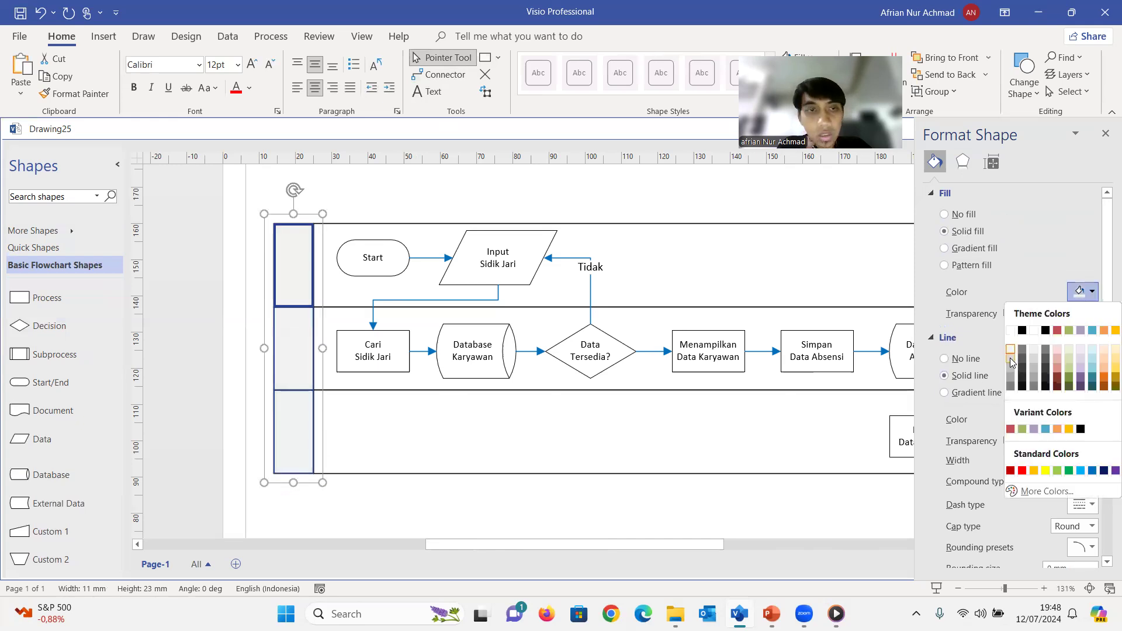
pyautogui.click(1011, 362)
# Select the third row's wide rectangle and open its fill color choices
pyautogui.click(492, 440)
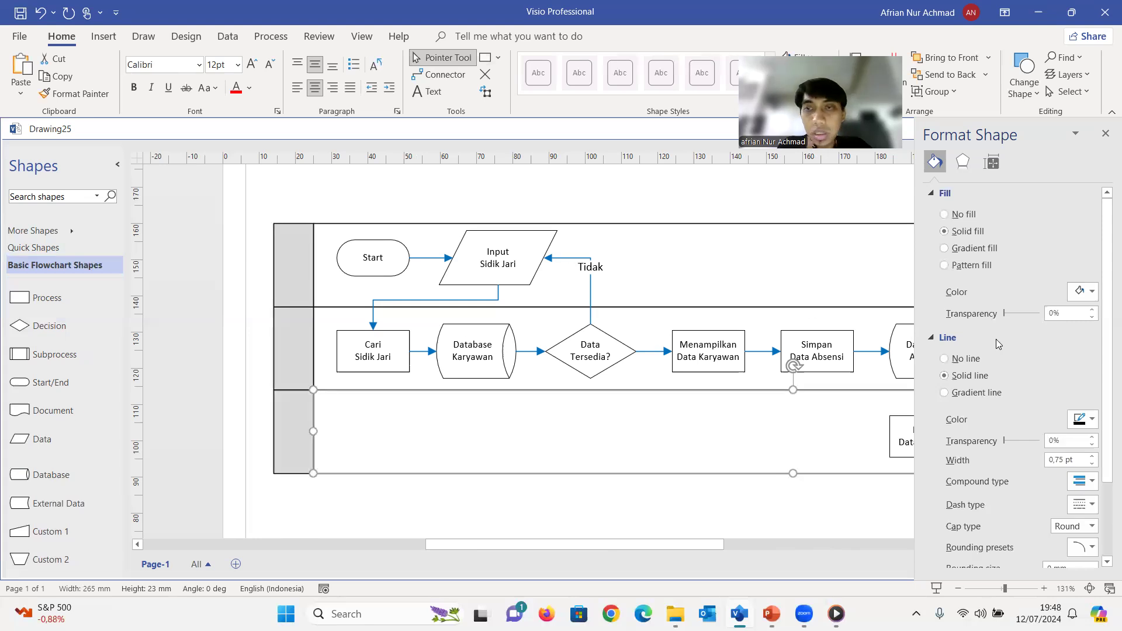
pyautogui.click(1092, 292)
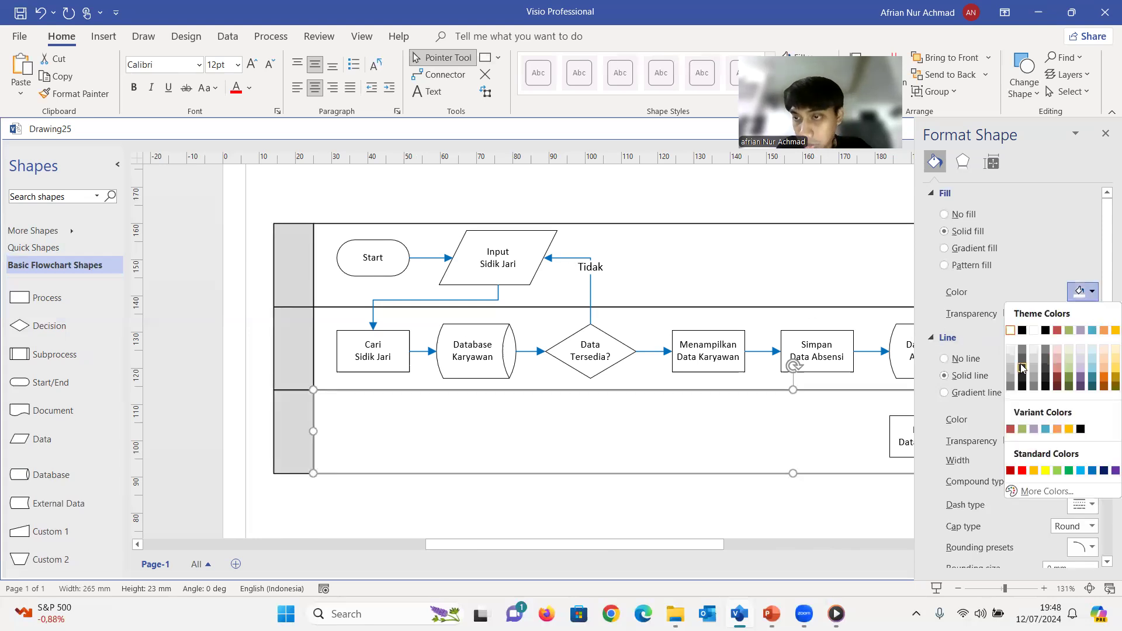